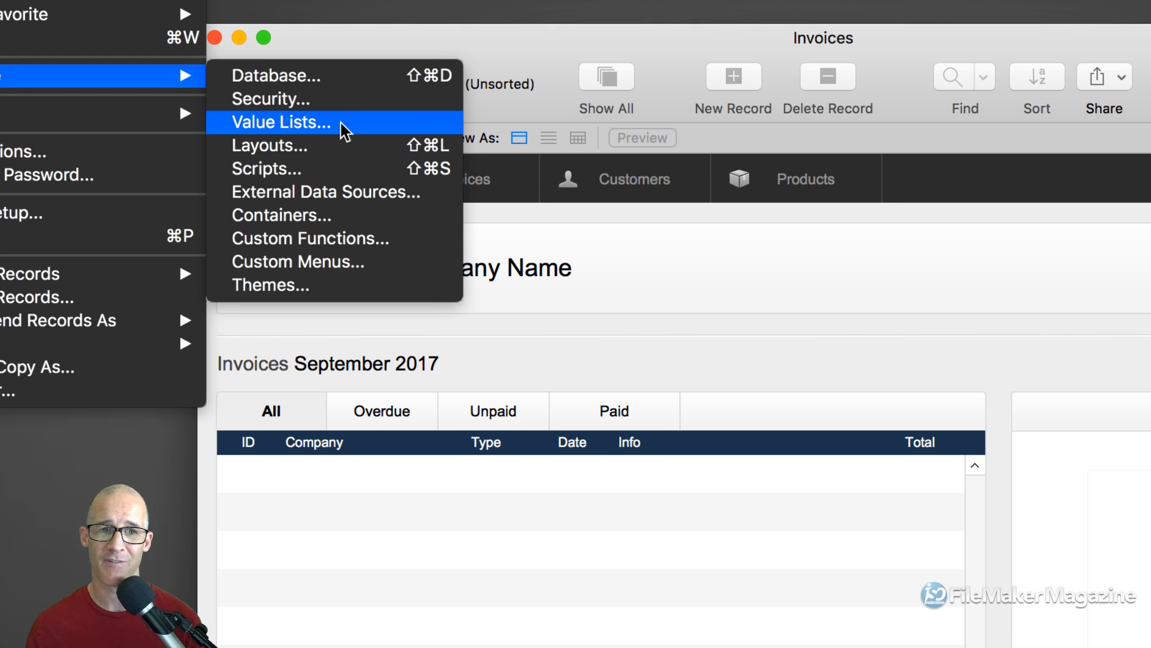
# Step: Review the value lists defined for the Invoices file and close the value list manager without changes
pyautogui.click(341, 124)
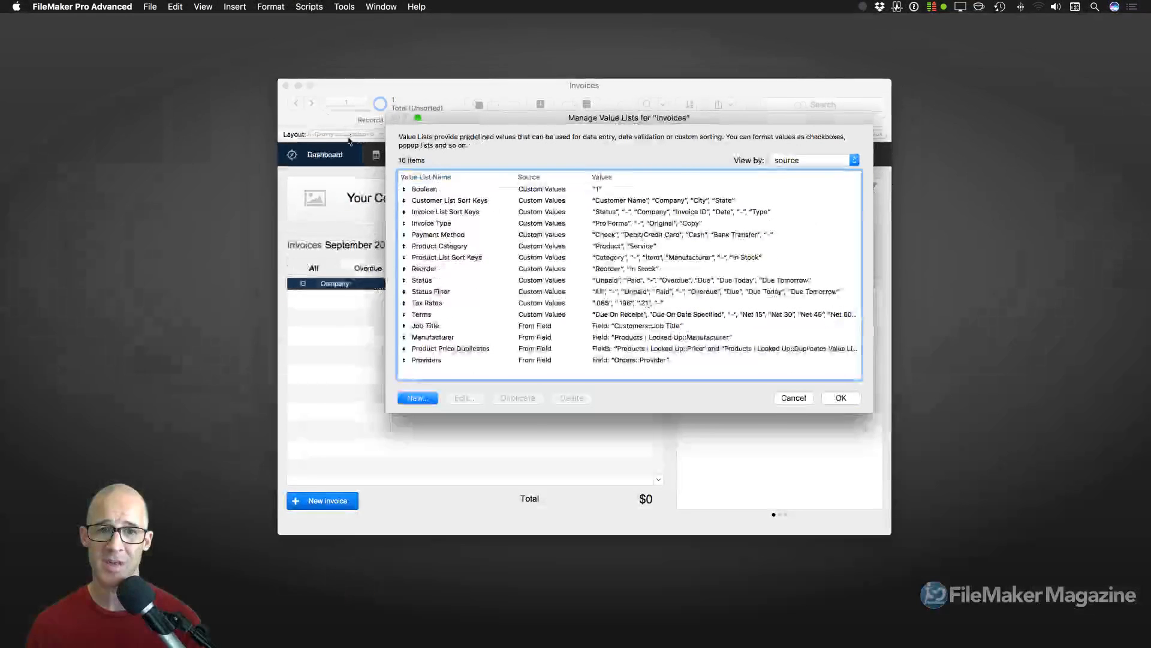
pyautogui.moveTo(679, 120); pyautogui.dragTo(602, 124)
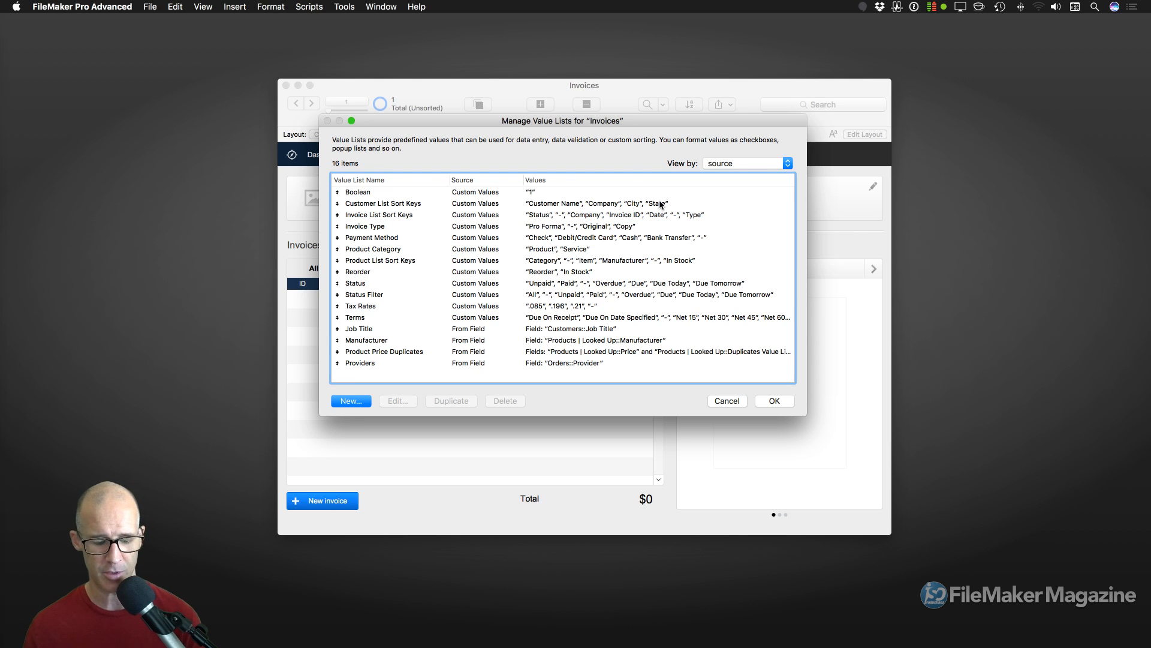
pyautogui.press('Escape')
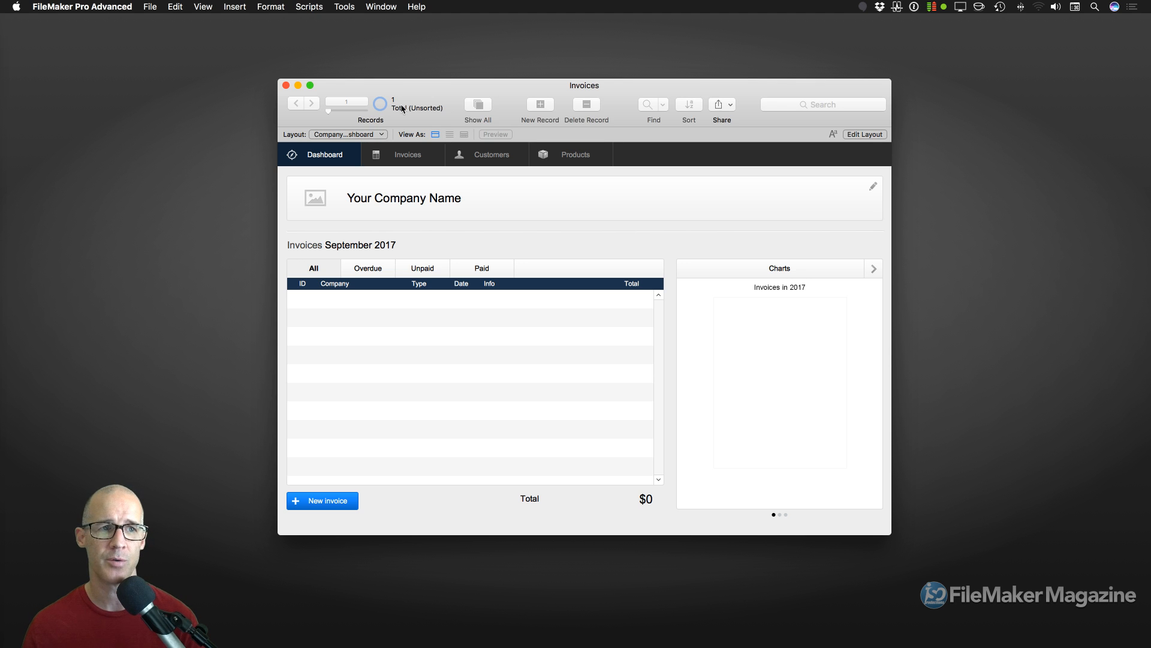
pyautogui.click(151, 6)
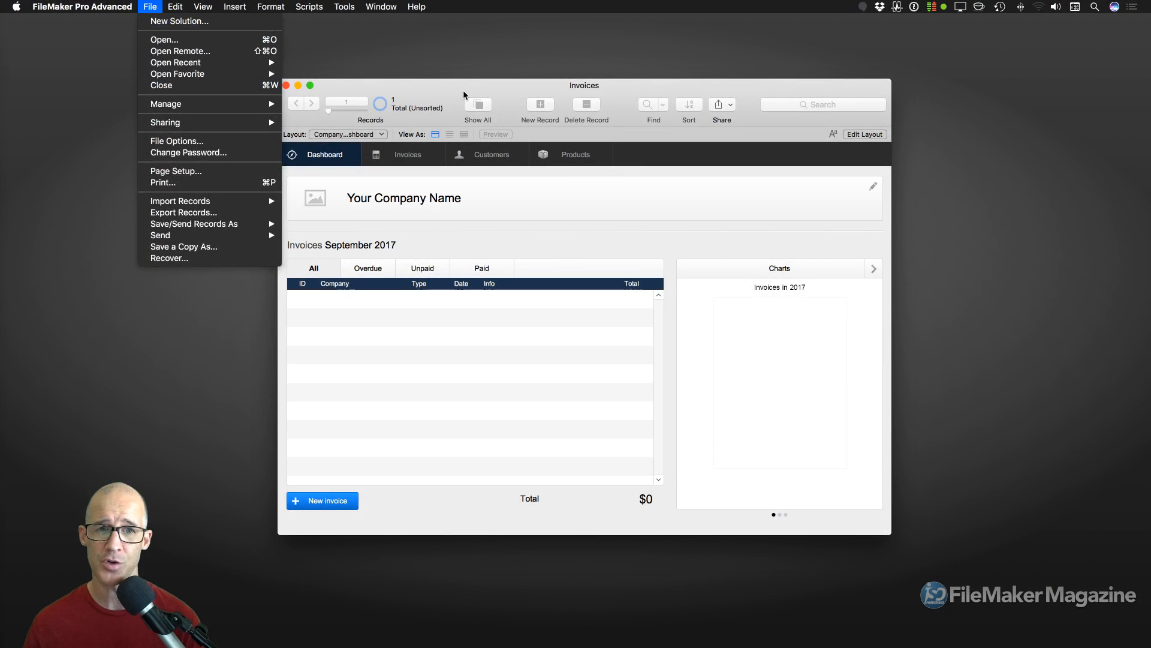
pyautogui.click(785, 165)
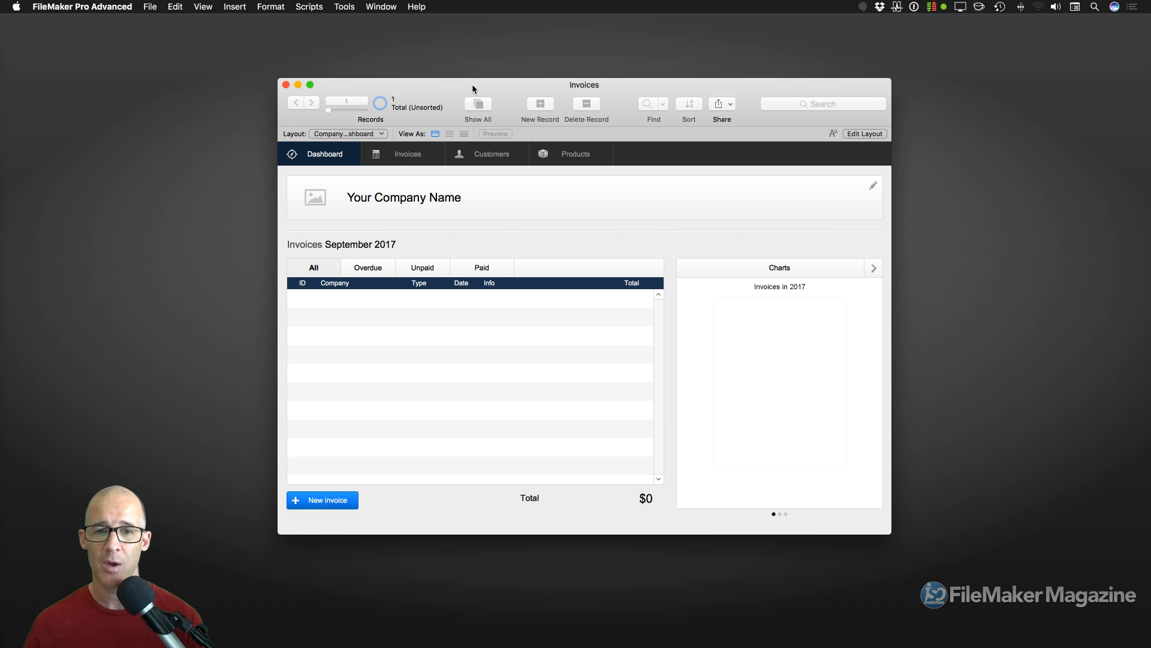
# Step: Open the value list manager for the Invoices file
pyautogui.click(156, 9)
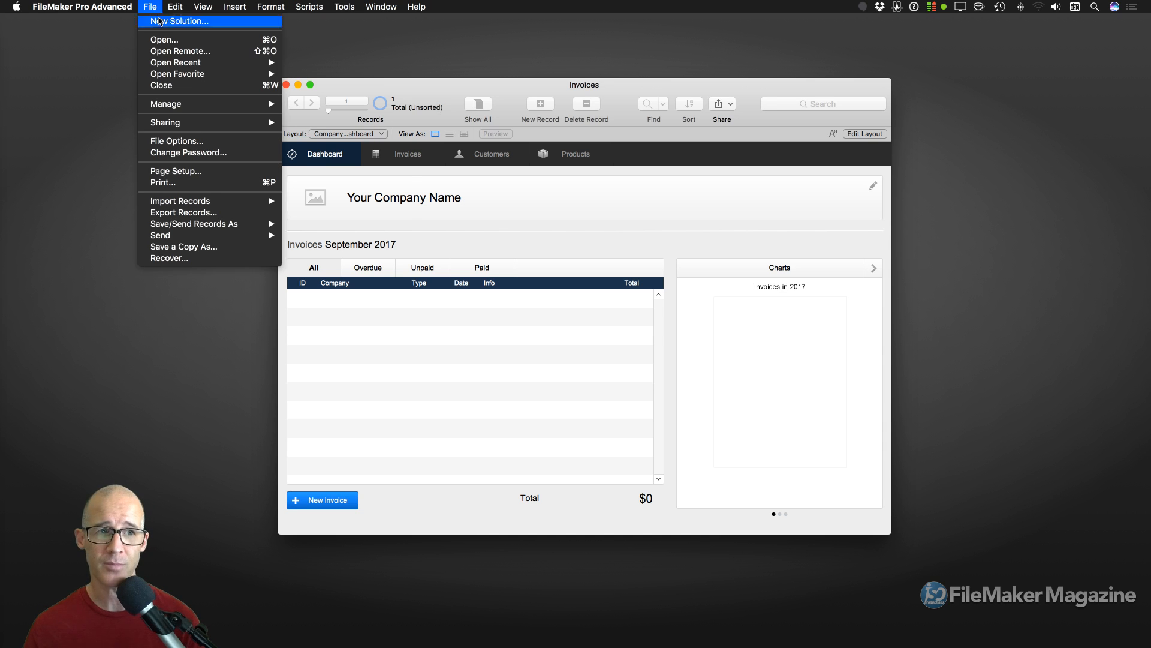
pyautogui.moveTo(201, 109)
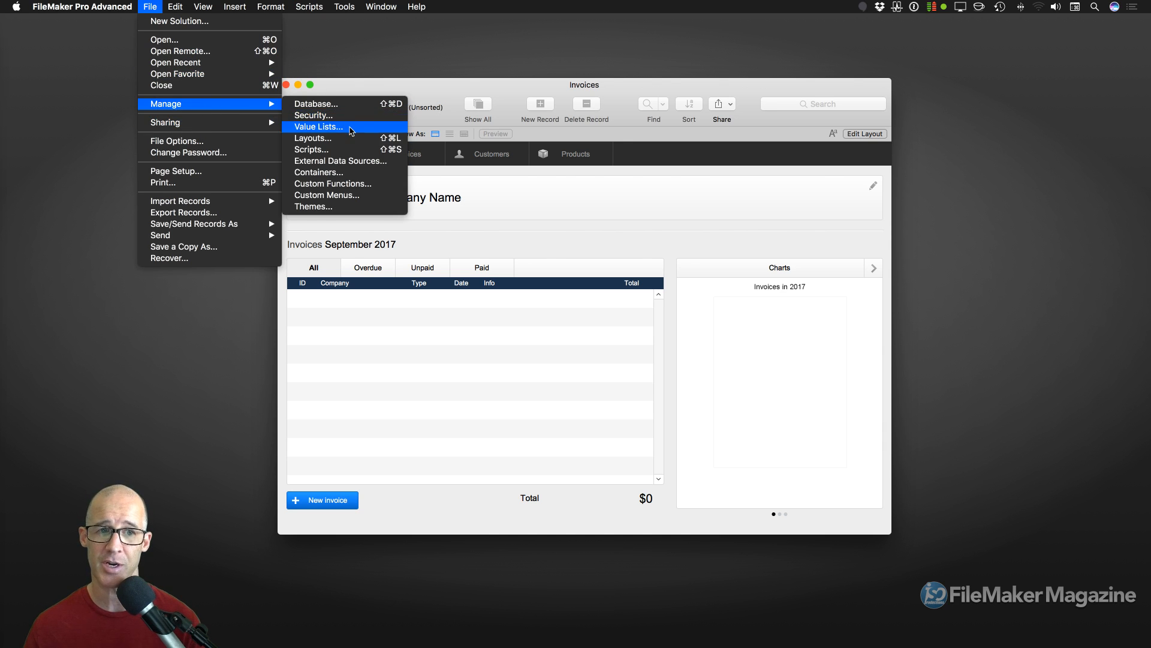
pyautogui.click(352, 127)
pyautogui.moveTo(599, 125); pyautogui.dragTo(605, 129)
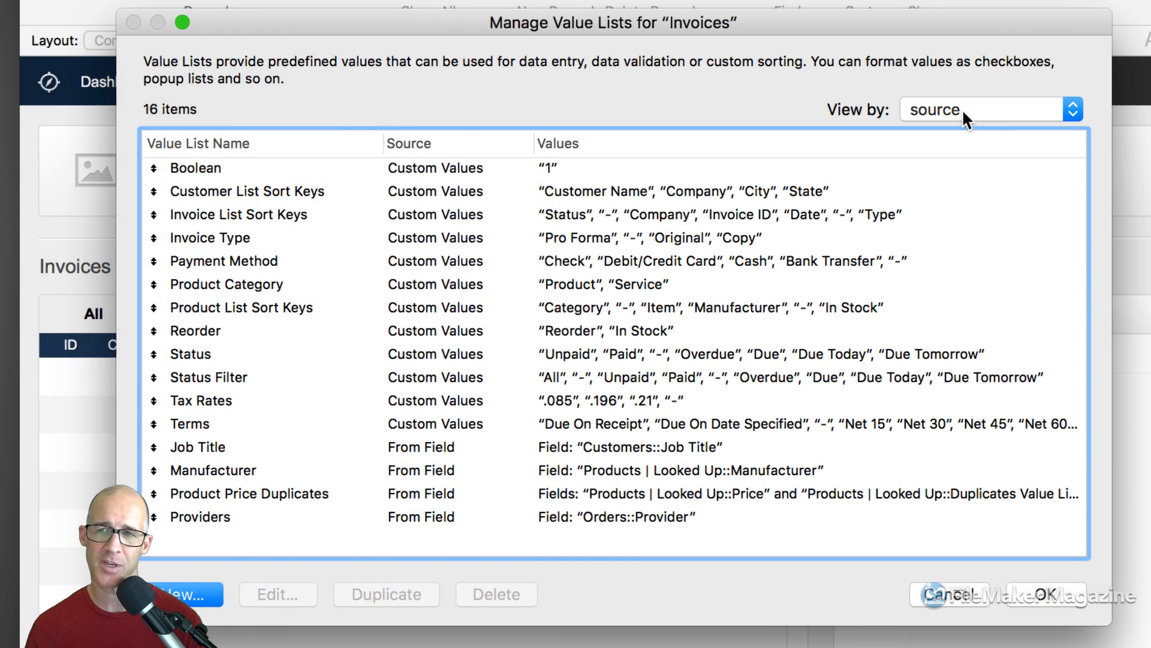
# Step: View the value lists in creation order and highlight the Product Price Duplicates and Status Filter entries
pyautogui.click(967, 113)
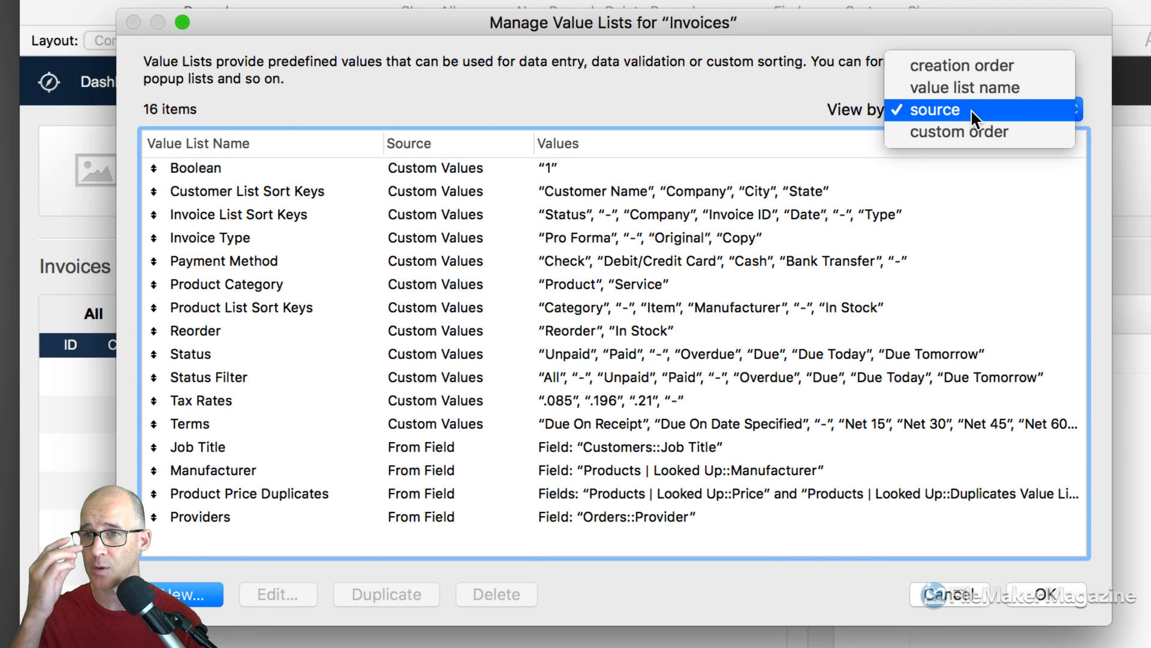
pyautogui.click(977, 70)
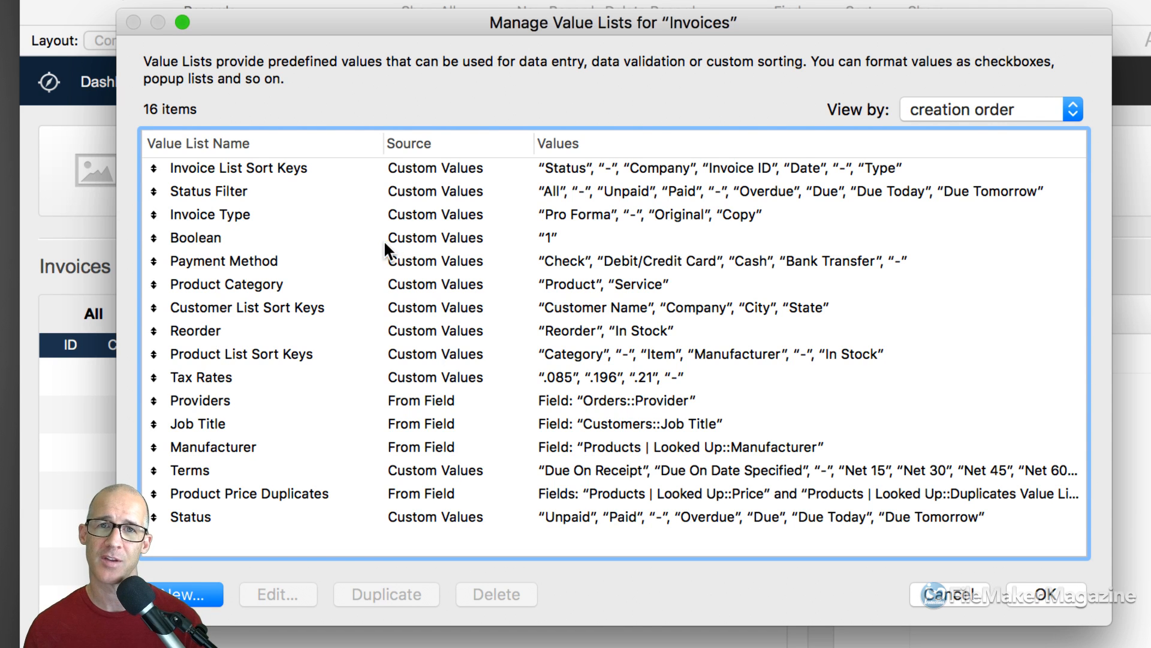
pyautogui.click(292, 501)
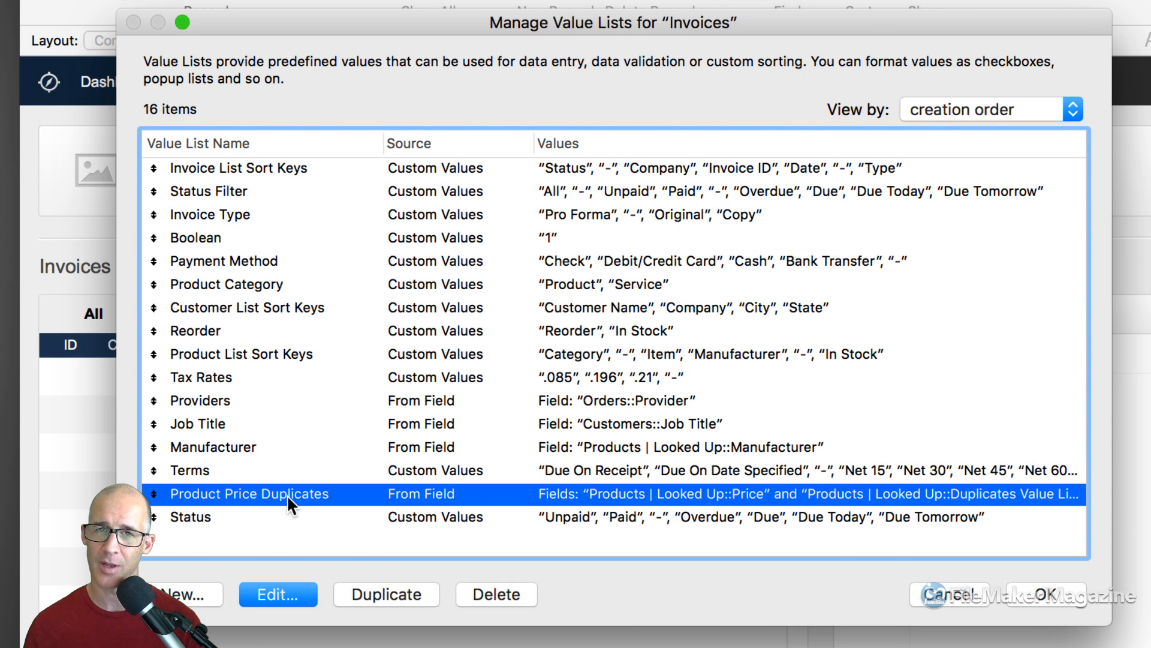
pyautogui.click(245, 193)
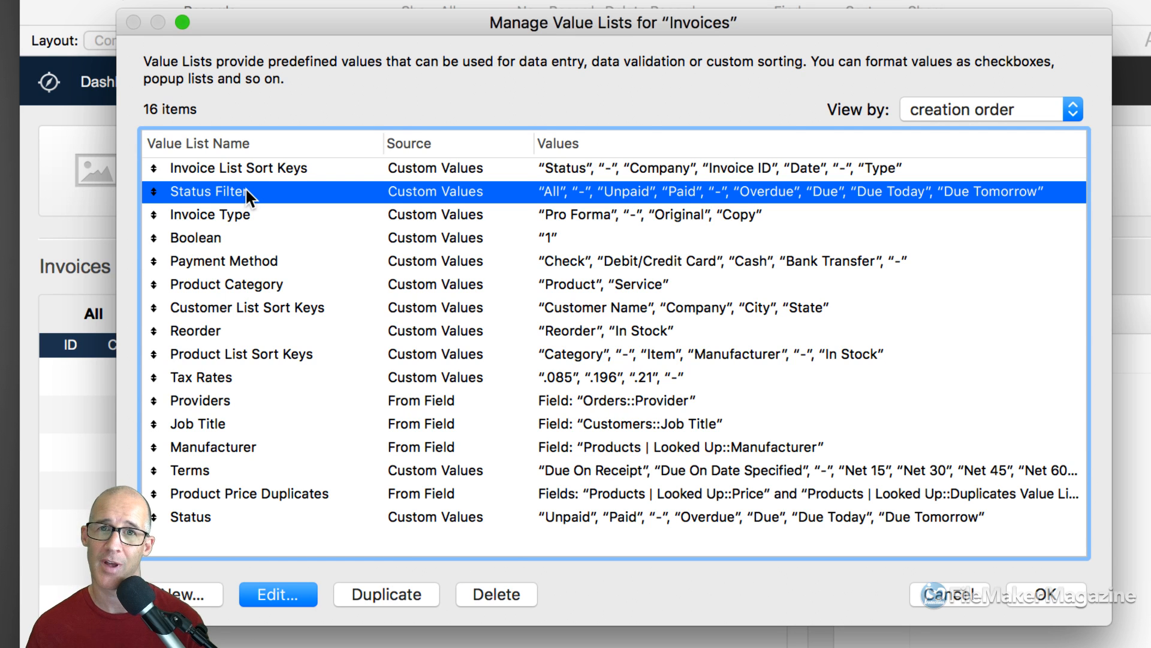
# Step: View the value lists sorted by value list name in ascending and descending order, and by source
pyautogui.click(1004, 106)
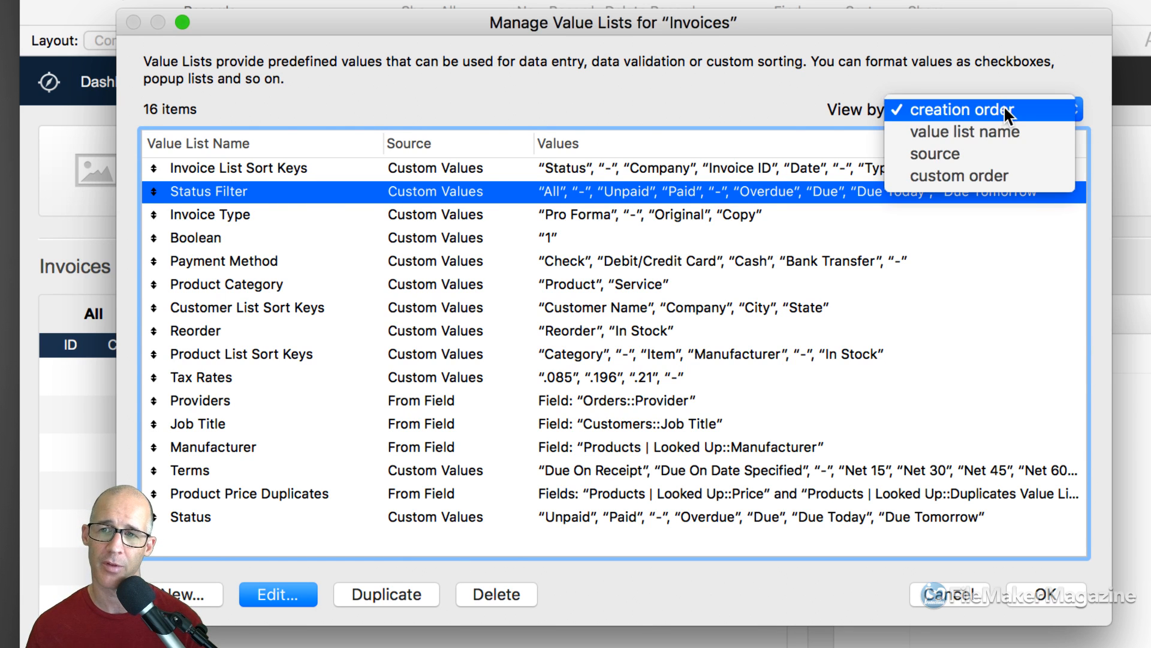
pyautogui.click(1000, 128)
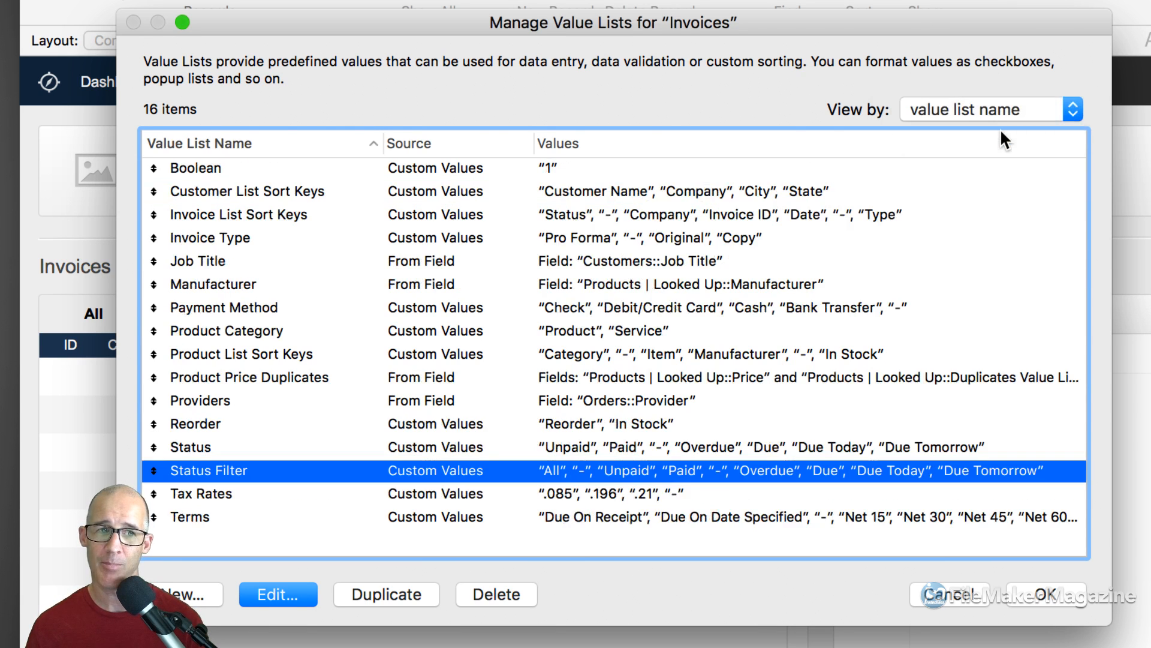
pyautogui.click(343, 145)
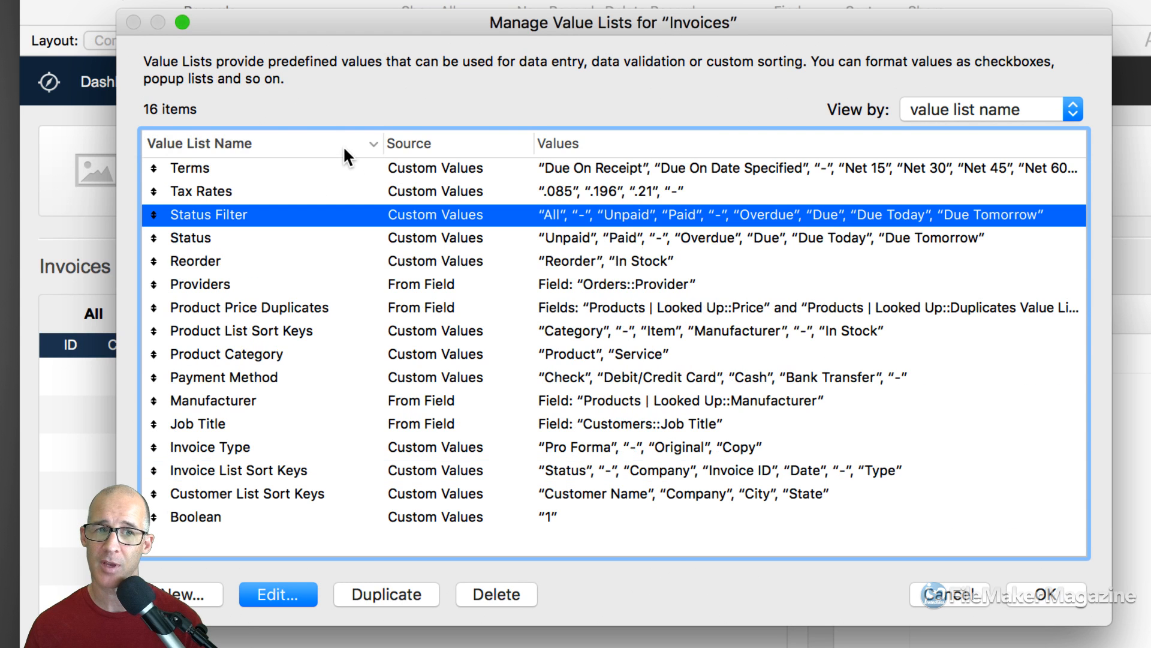
pyautogui.click(310, 145)
pyautogui.click(311, 144)
pyautogui.click(988, 111)
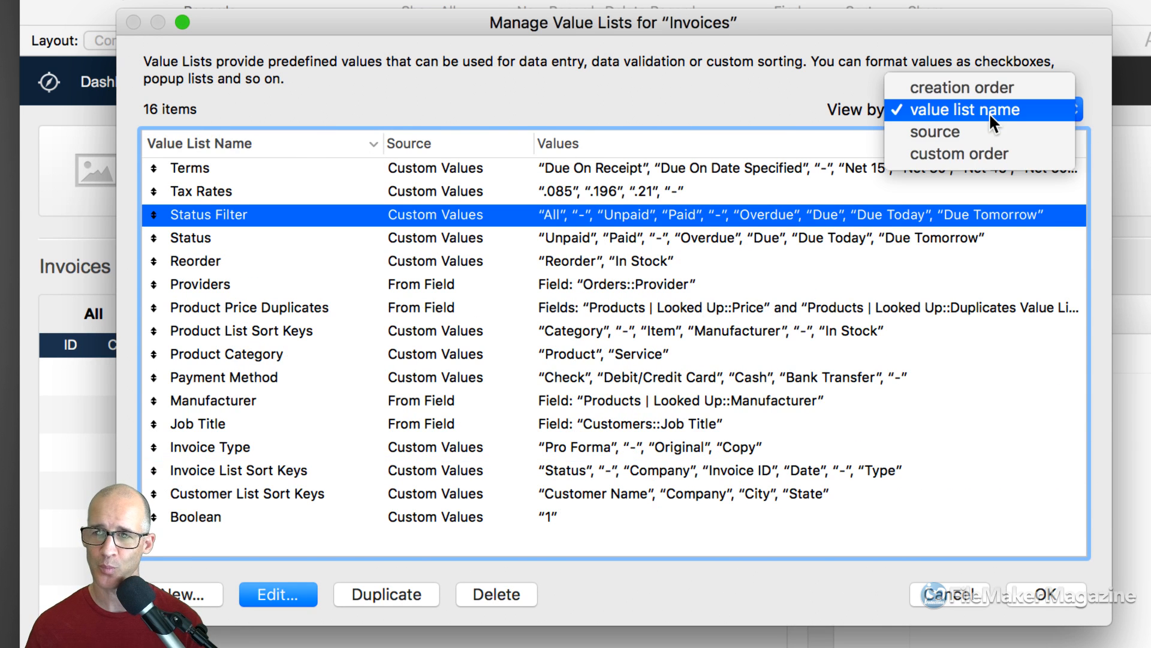
pyautogui.click(987, 131)
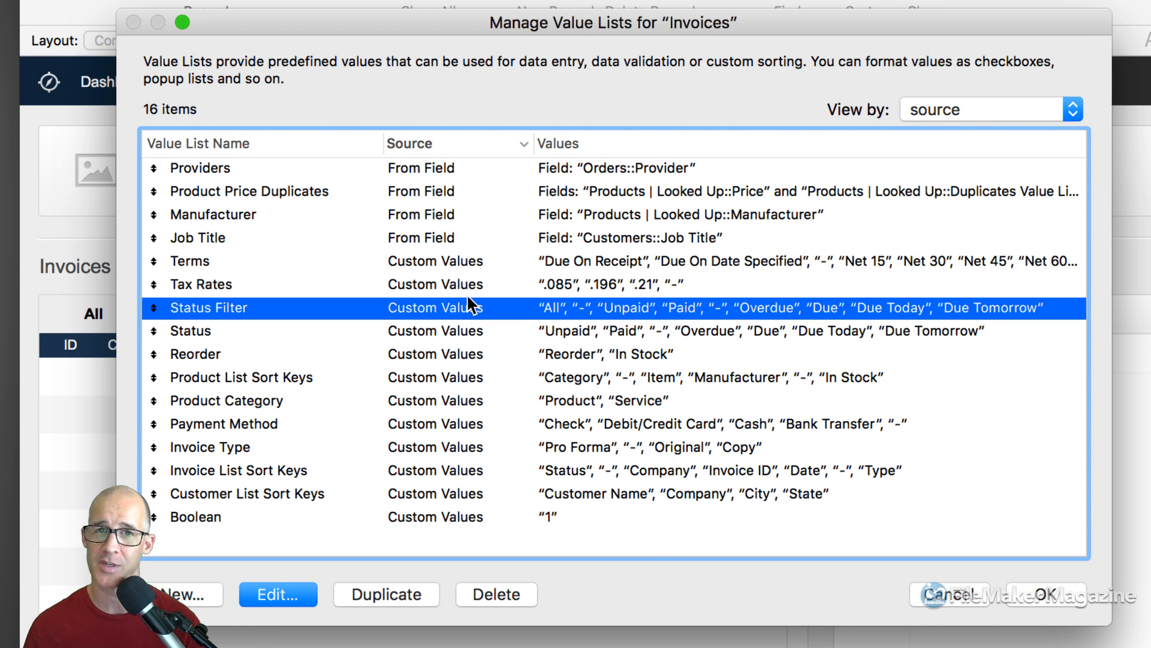
# Step: In custom order, move Payment Method directly above Job Title, Tax Rates below Status Filter, and Invoice Type above Payment Method
pyautogui.click(973, 106)
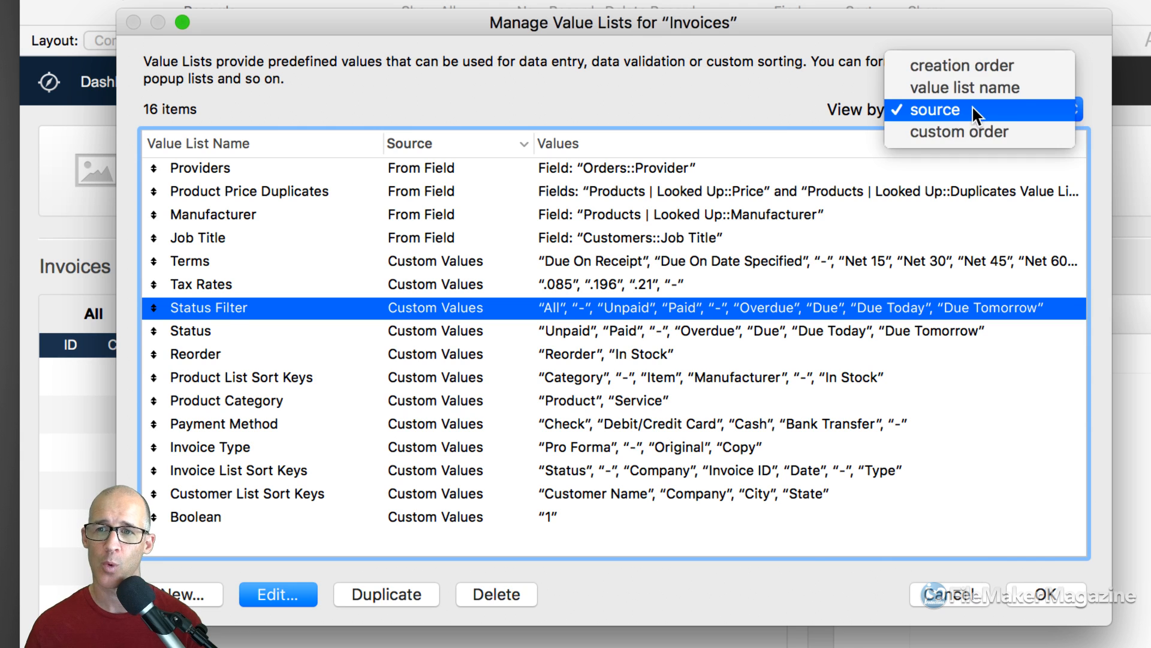
pyautogui.click(978, 129)
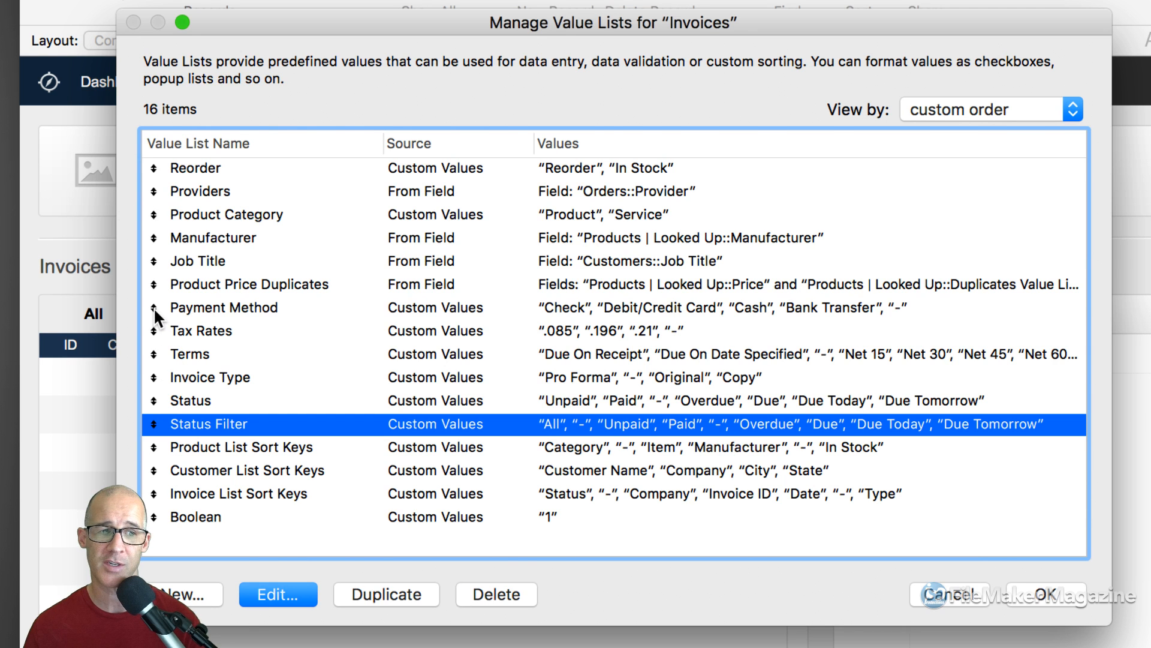
pyautogui.moveTo(154, 307); pyautogui.dragTo(155, 261)
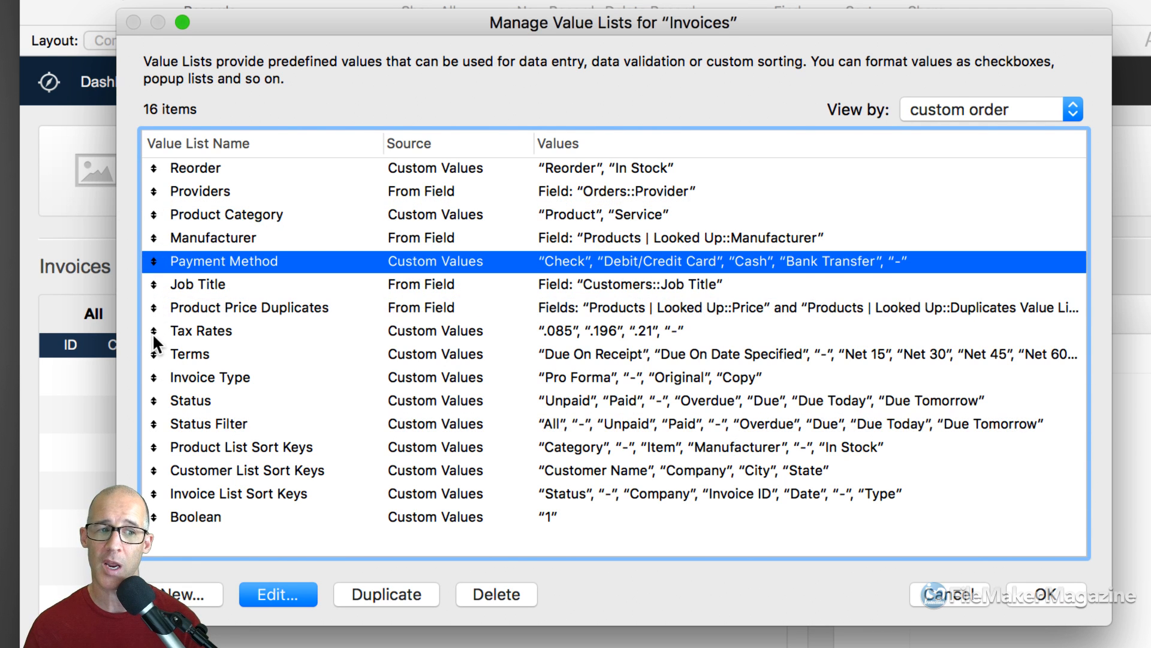
pyautogui.moveTo(154, 334); pyautogui.dragTo(154, 424)
pyautogui.moveTo(155, 357); pyautogui.dragTo(163, 267)
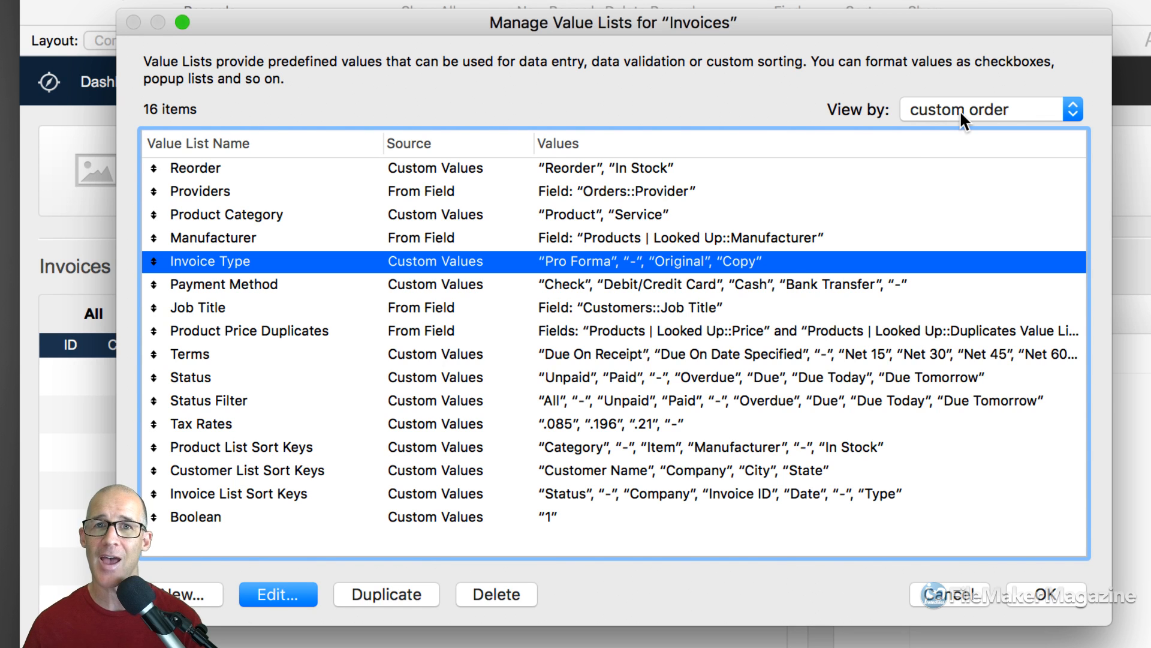
# Step: Sort the value lists by value list name in descending order
pyautogui.click(355, 140)
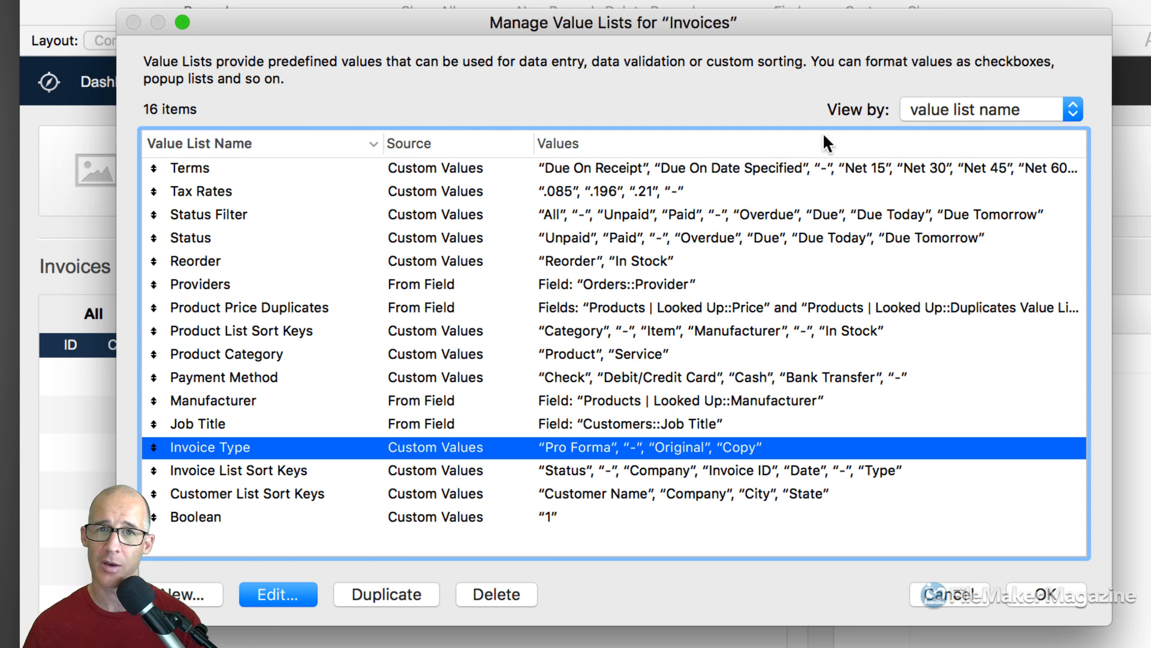
pyautogui.click(938, 103)
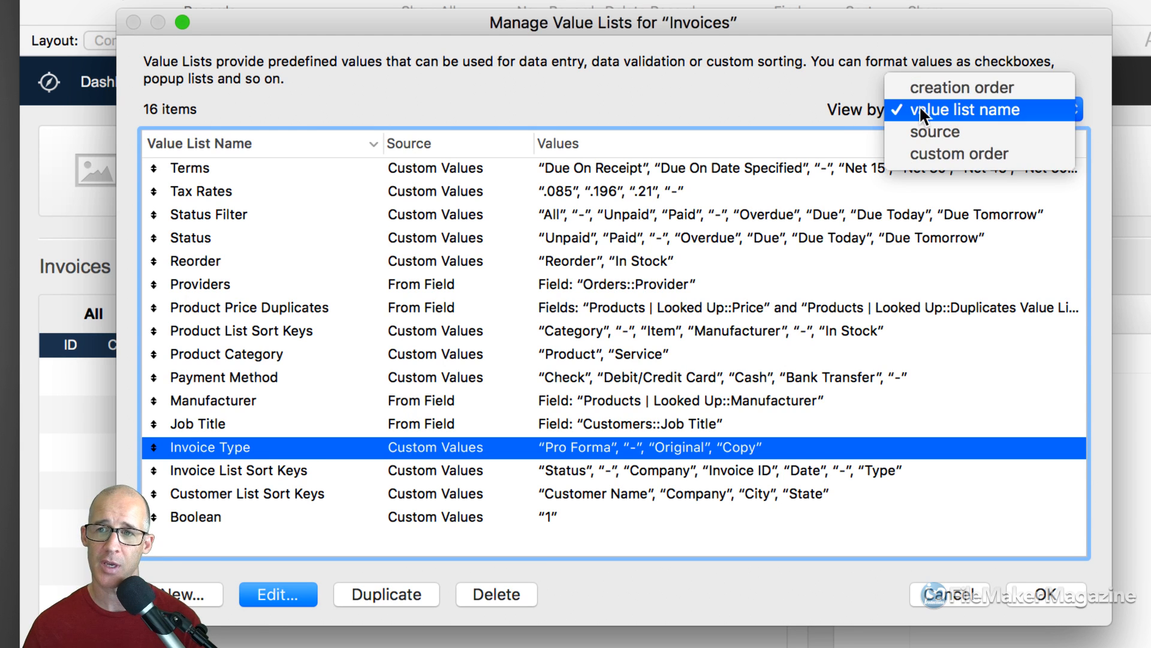
pyautogui.click(954, 109)
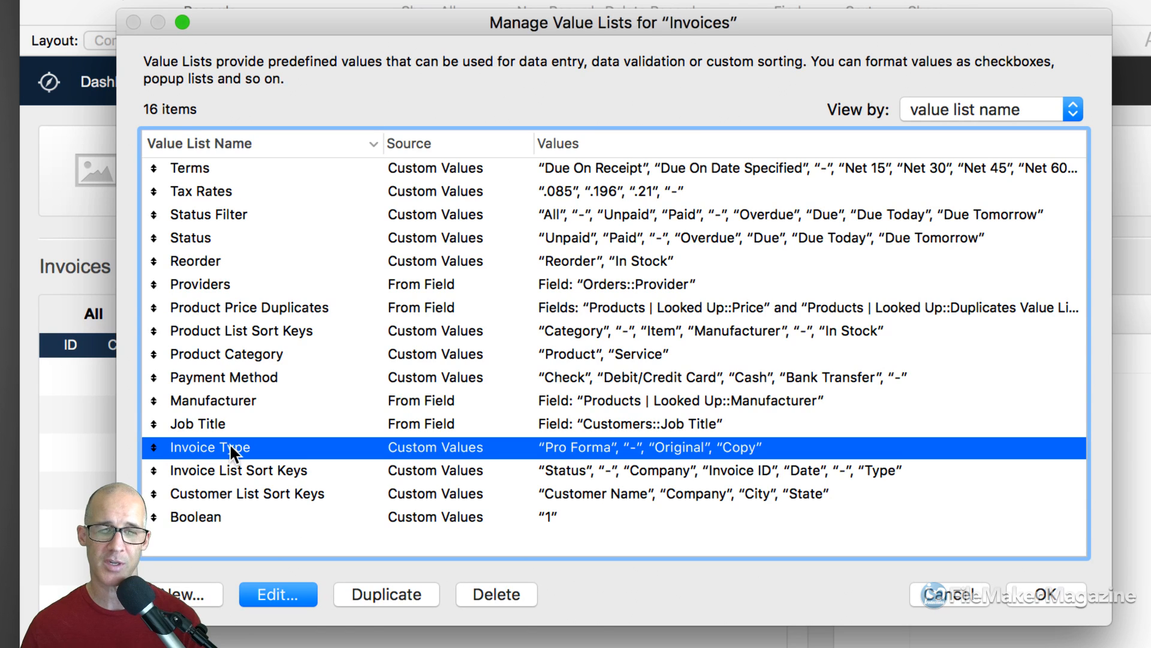
# Step: Open the Status value list for editing and examine its full set of custom values
pyautogui.click(215, 239)
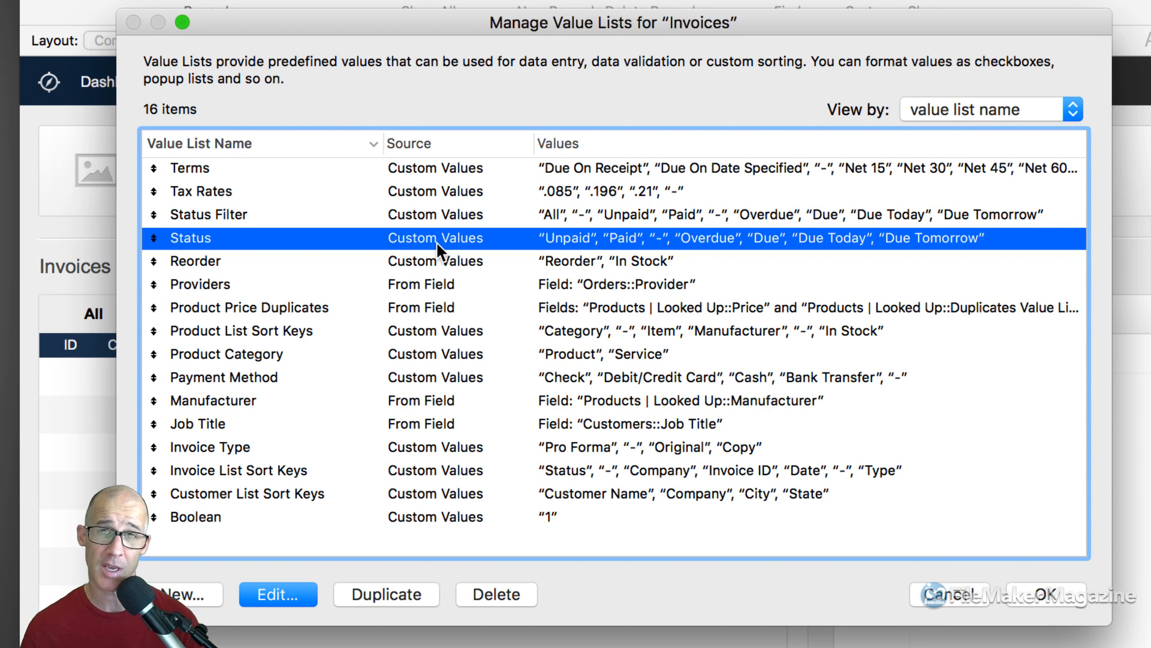
pyautogui.doubleClick(369, 237)
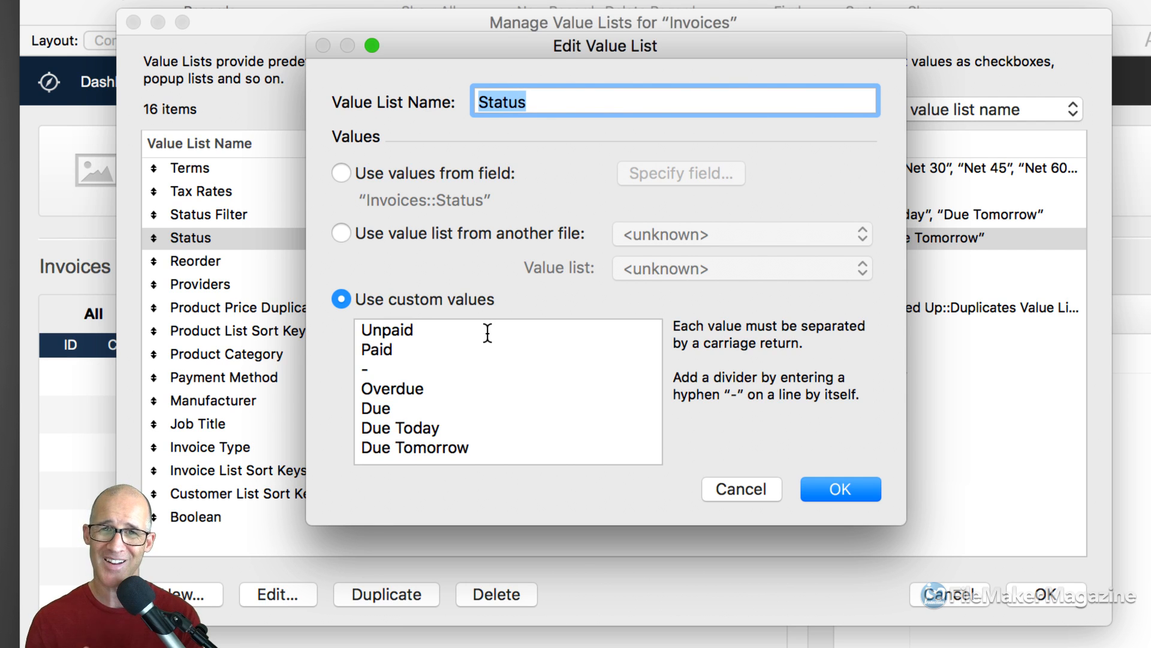
pyautogui.press('Tab')
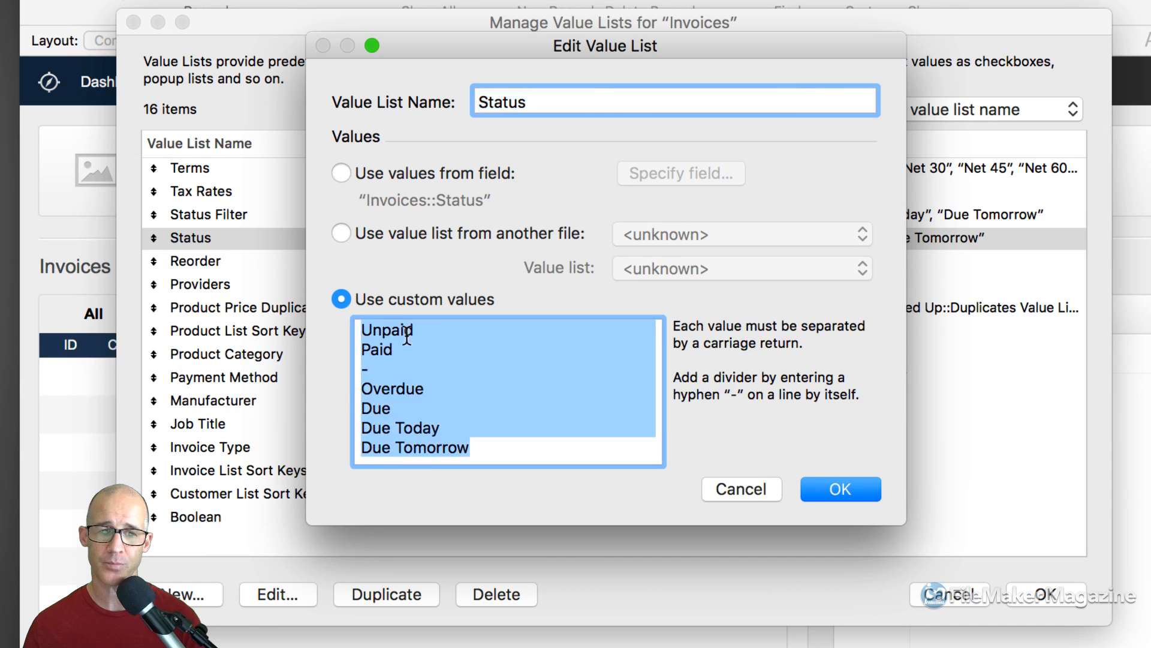
pyautogui.click(390, 331)
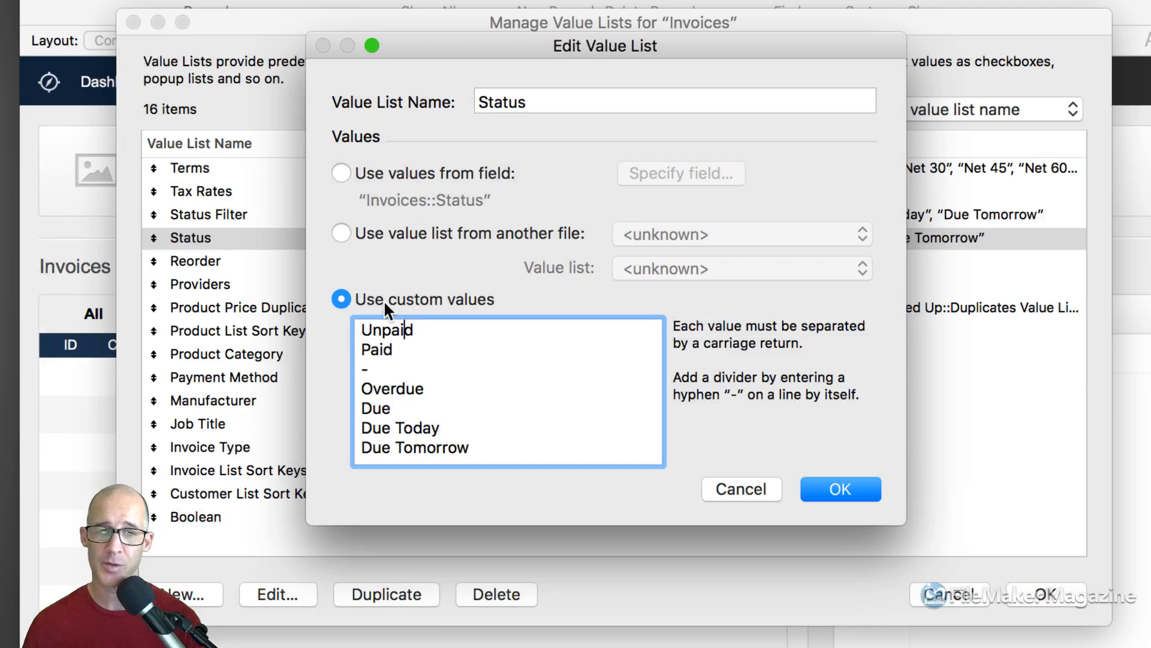
pyautogui.moveTo(362, 329); pyautogui.dragTo(461, 447)
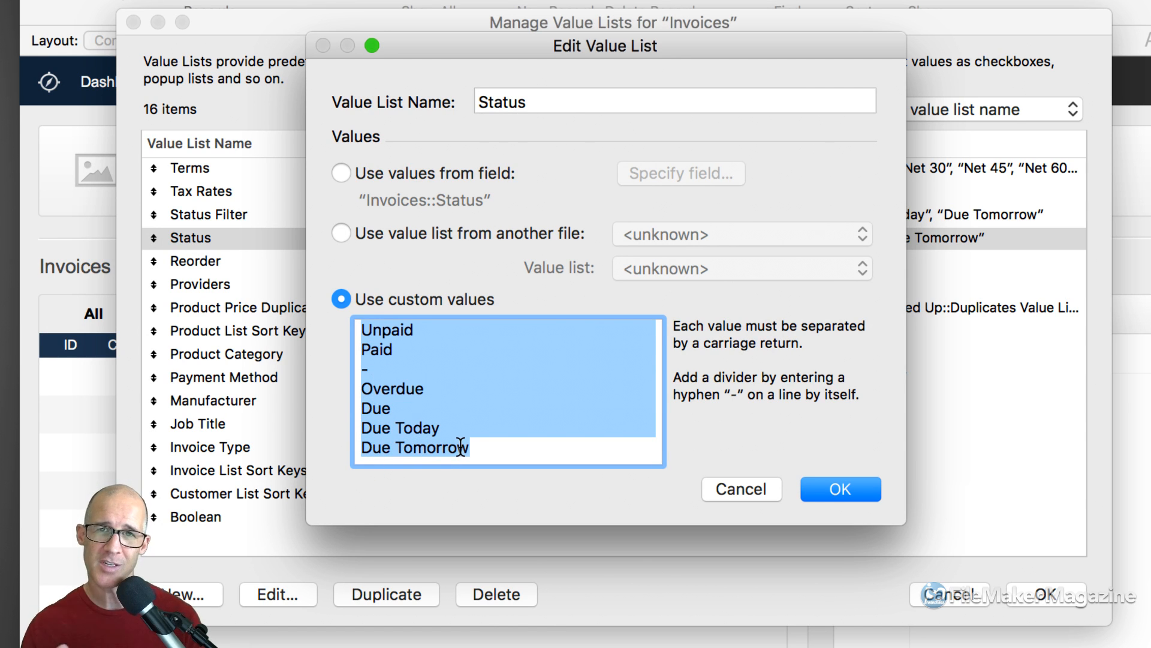
pyautogui.click(450, 344)
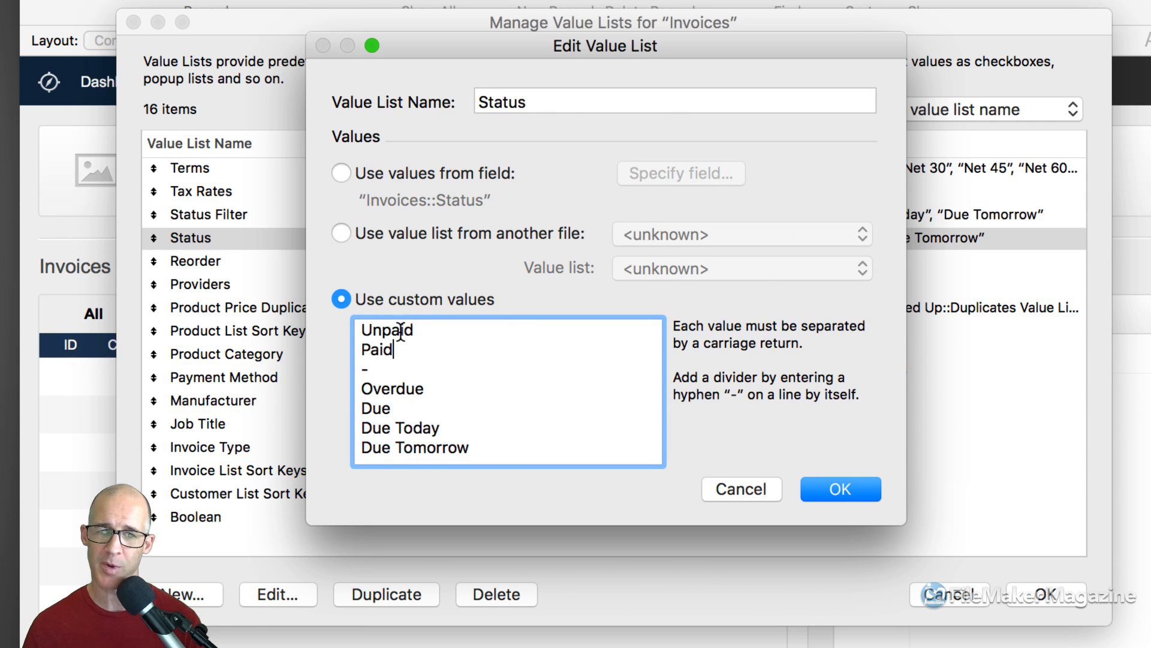
# Step: Highlight the Unpaid, Paid and Overdue entries and the hyphen divider among the Status list's custom values
pyautogui.doubleClick(382, 332)
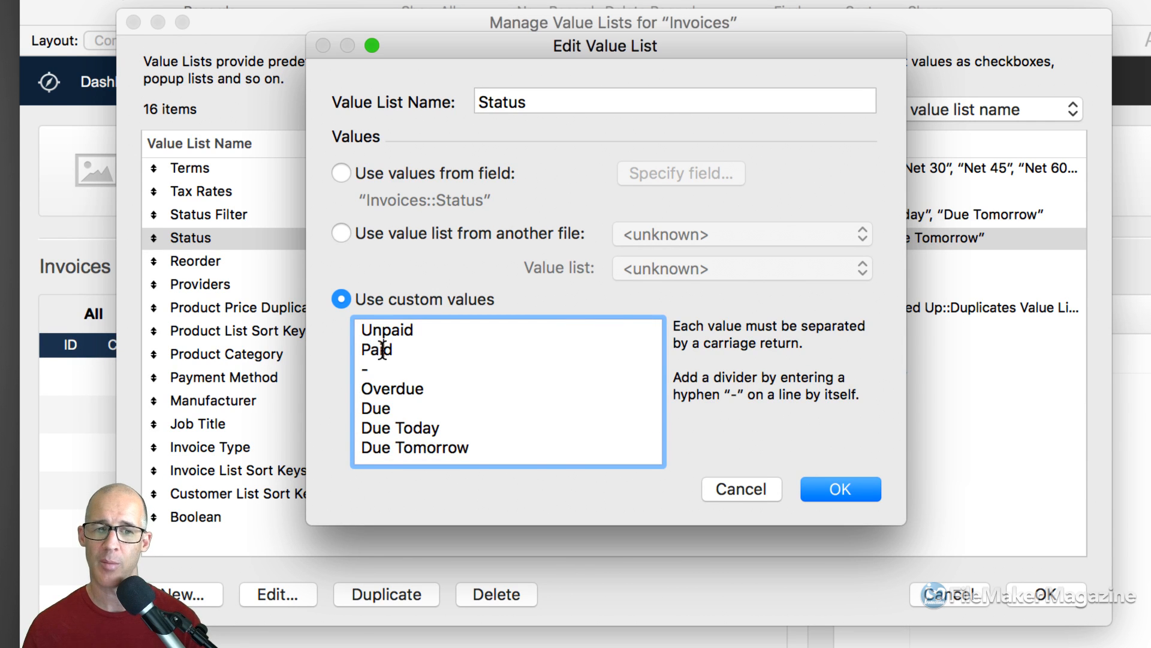
pyautogui.doubleClick(377, 351)
pyautogui.click(390, 387)
pyautogui.doubleClick(390, 387)
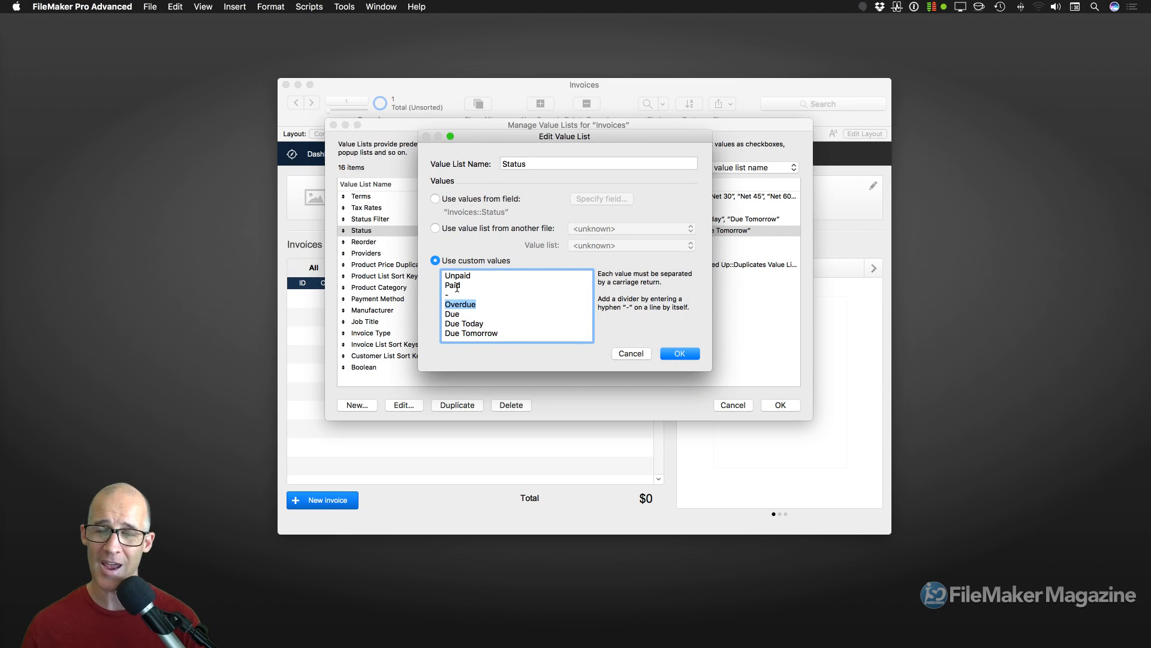
pyautogui.moveTo(451, 294); pyautogui.dragTo(440, 295)
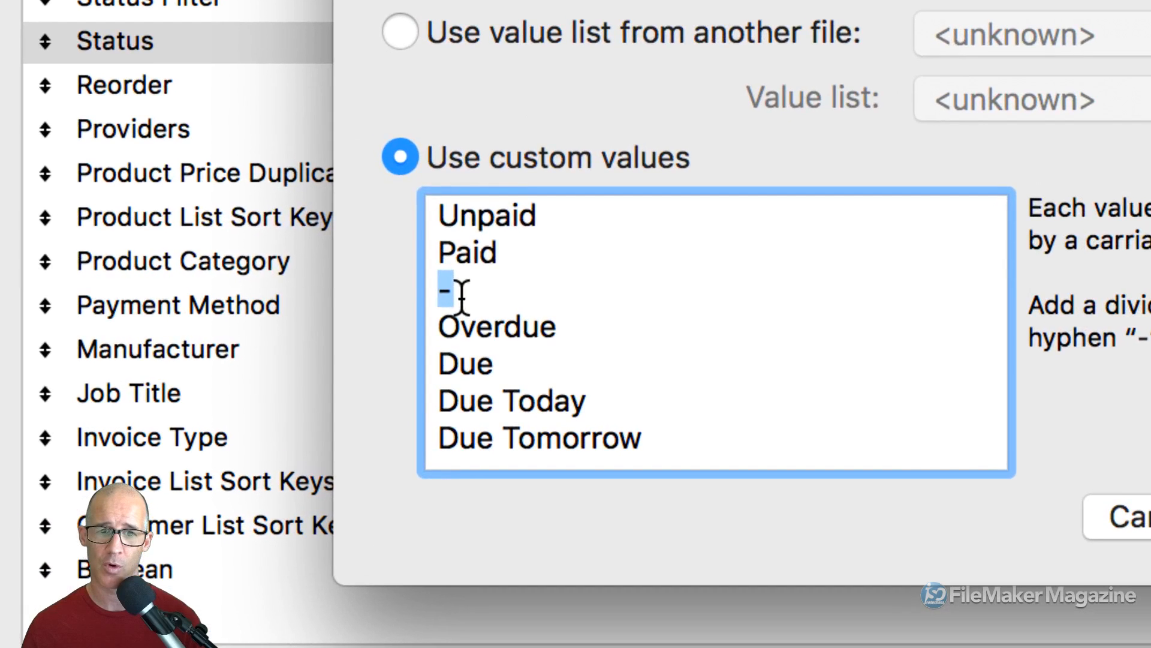
# Step: Try a second hyphen divider on its own line below Due in the Status list's custom values, and remove it
pyautogui.click(517, 364)
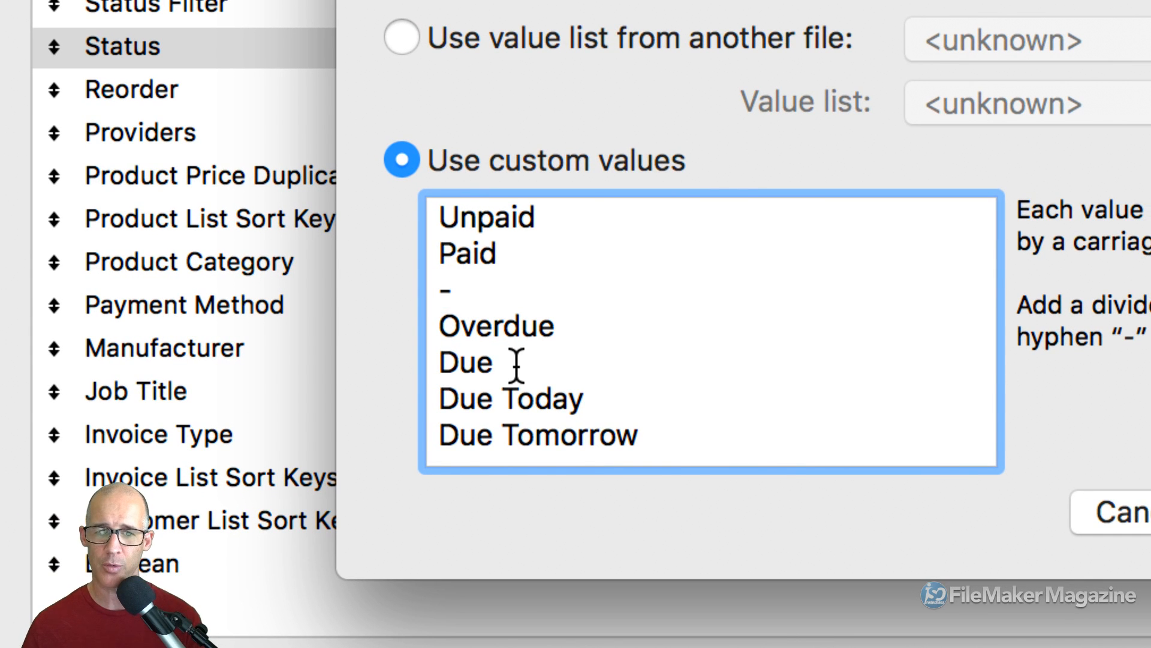
pyautogui.press('Return')
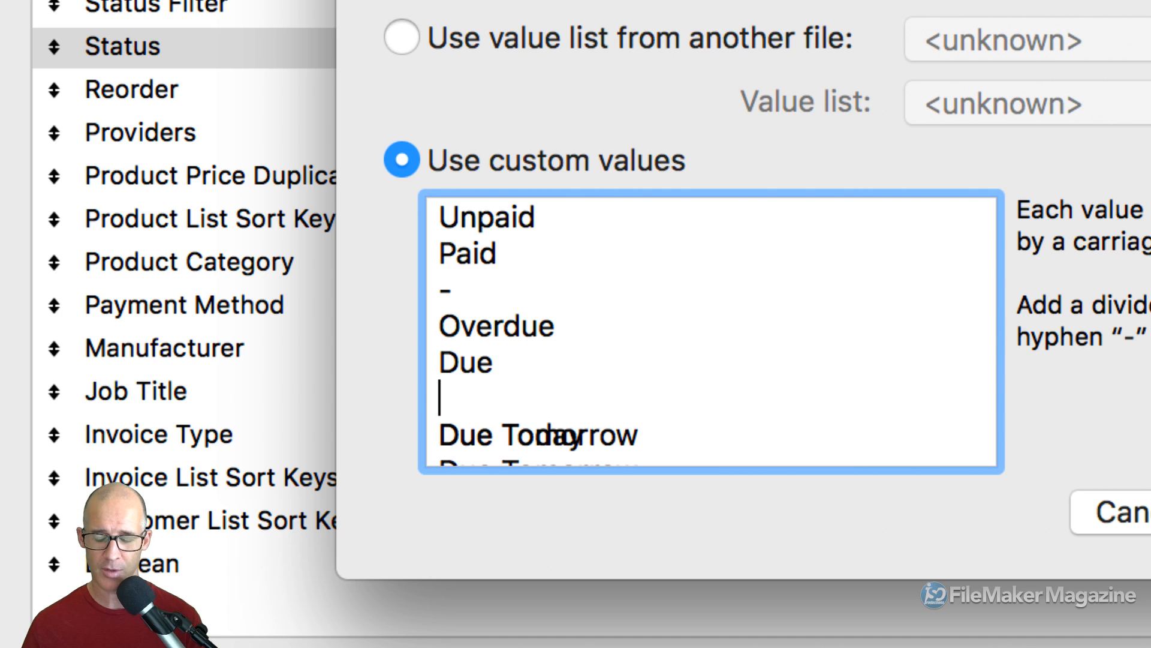
pyautogui.write('-')
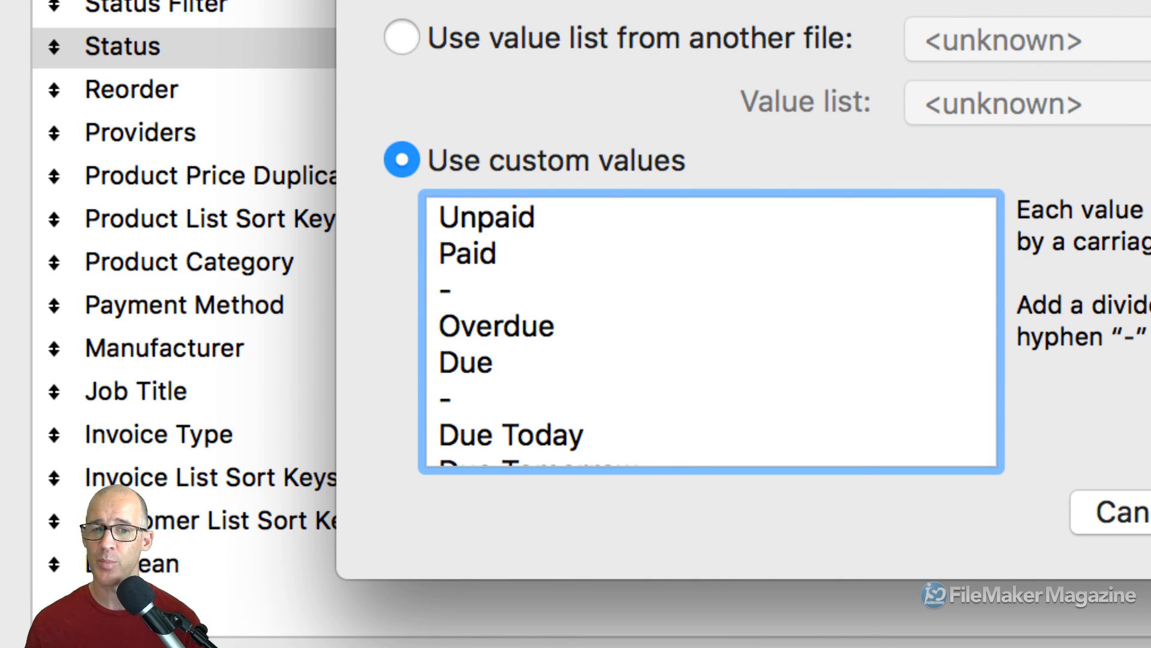
pyautogui.press('BackSpace')
pyautogui.press('BackSpace')
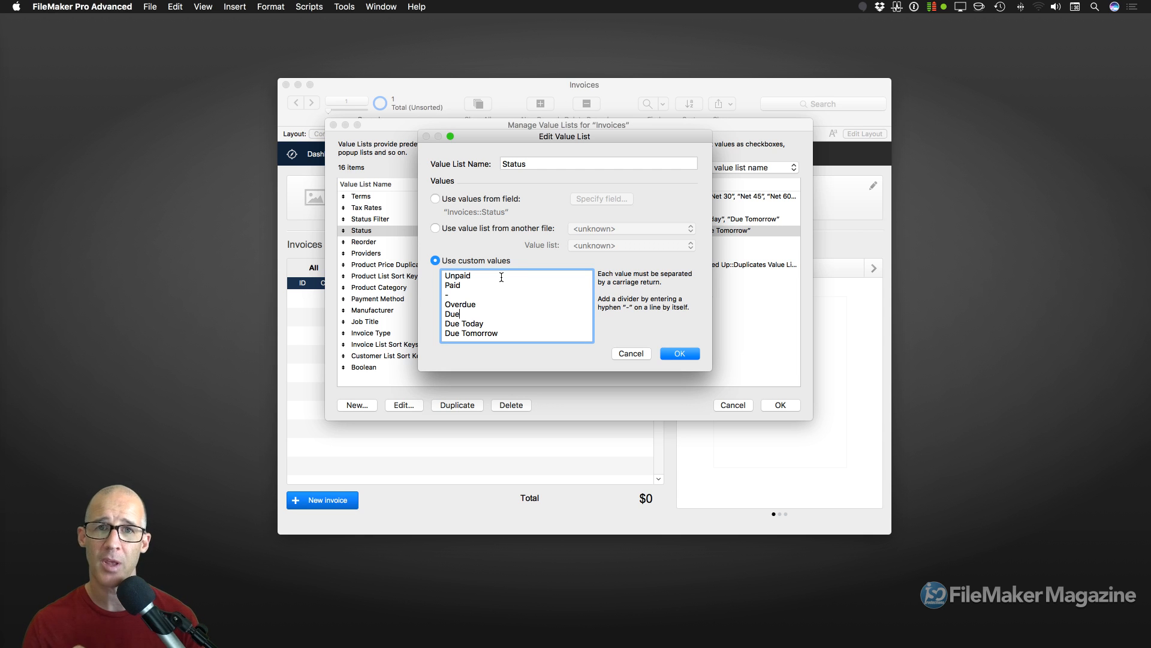
# Step: Try the Status list's other value sources, another file's value list and field values, and return to custom values
pyautogui.doubleClick(451, 276)
pyautogui.doubleClick(452, 285)
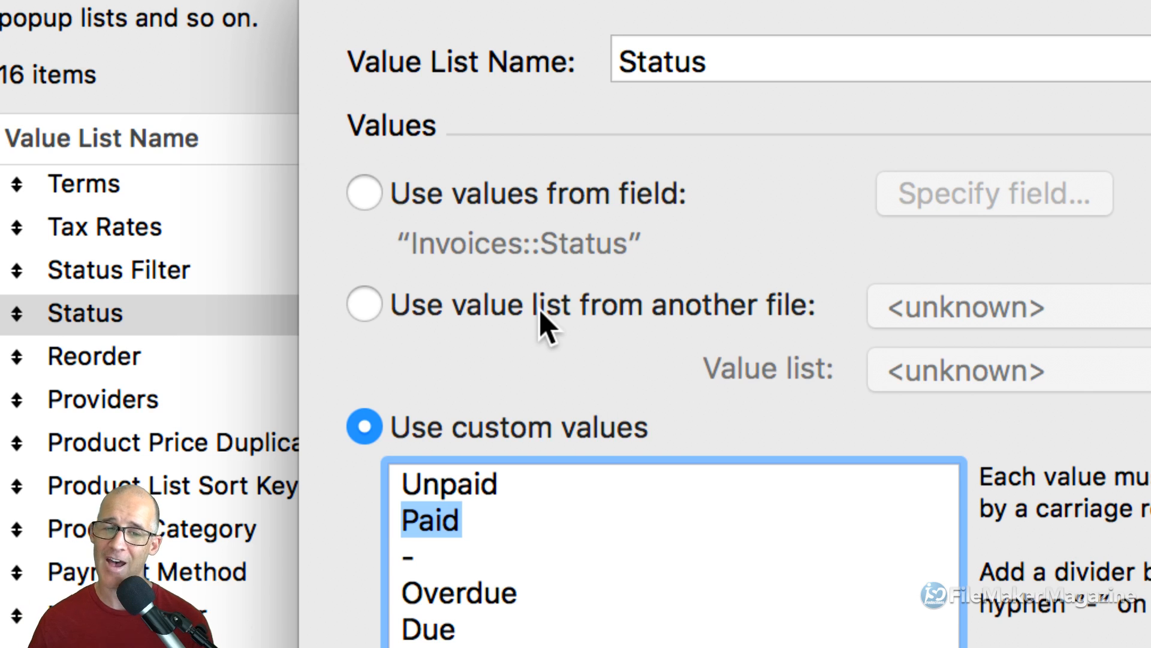
pyautogui.click(366, 304)
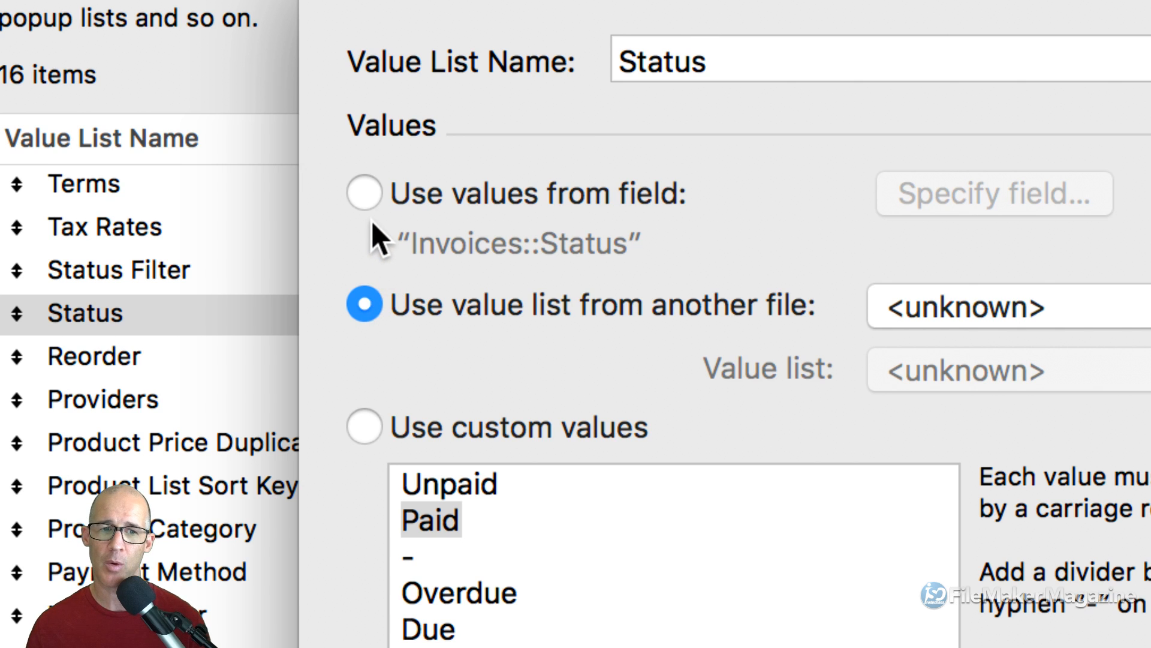
pyautogui.click(364, 191)
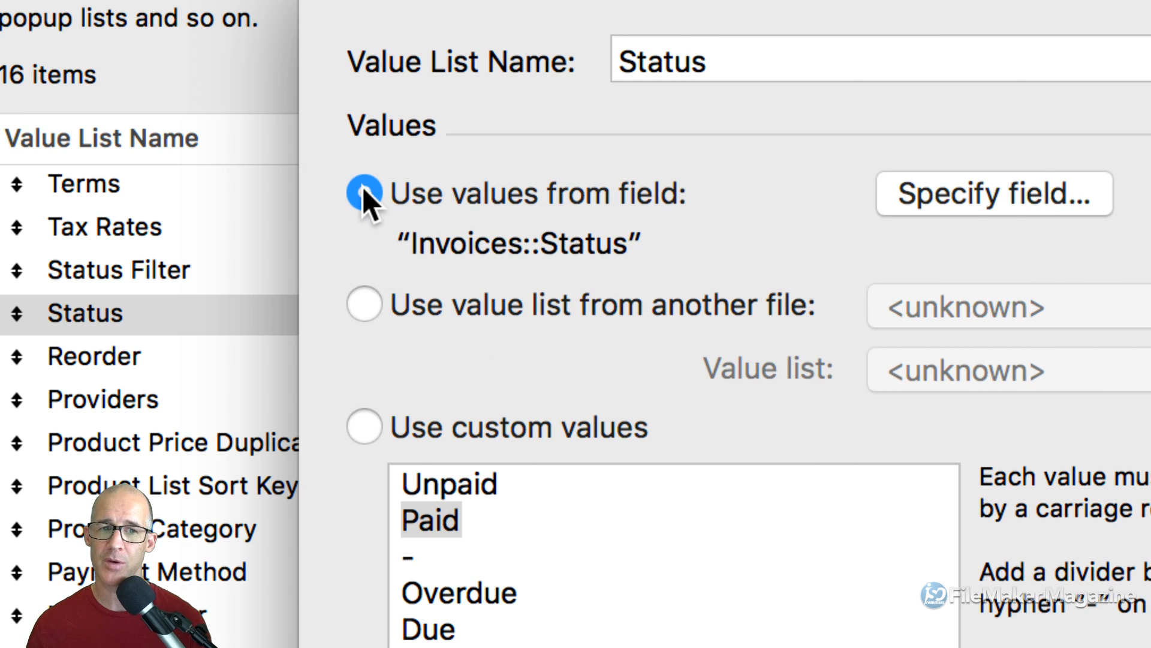
pyautogui.click(365, 428)
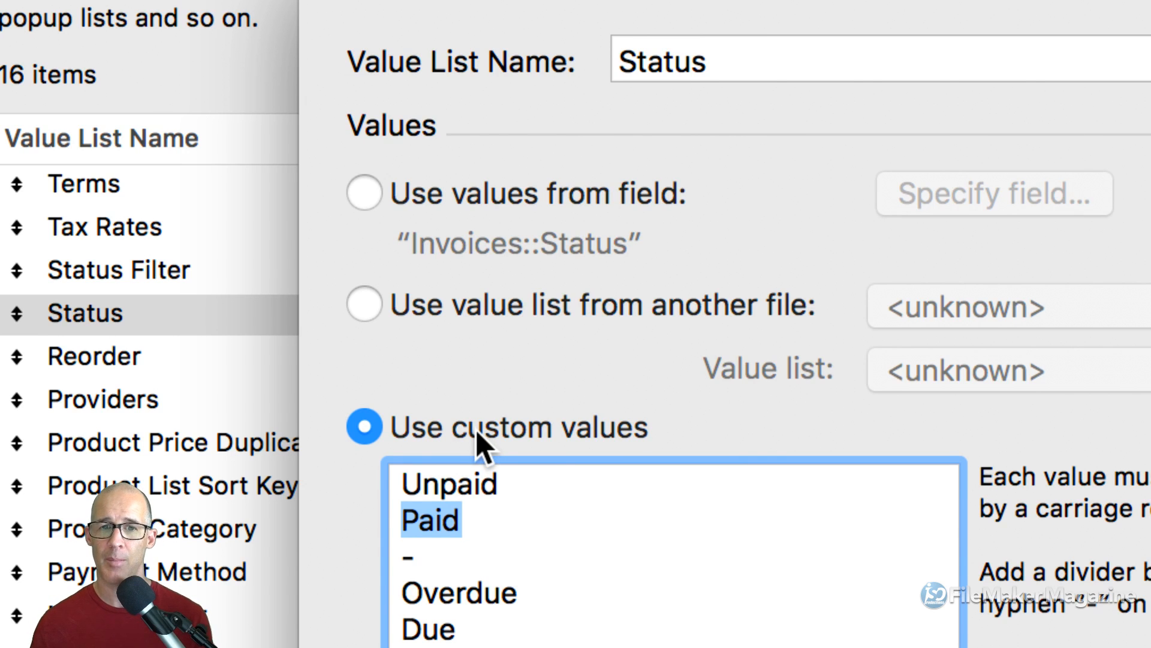
pyautogui.click(373, 195)
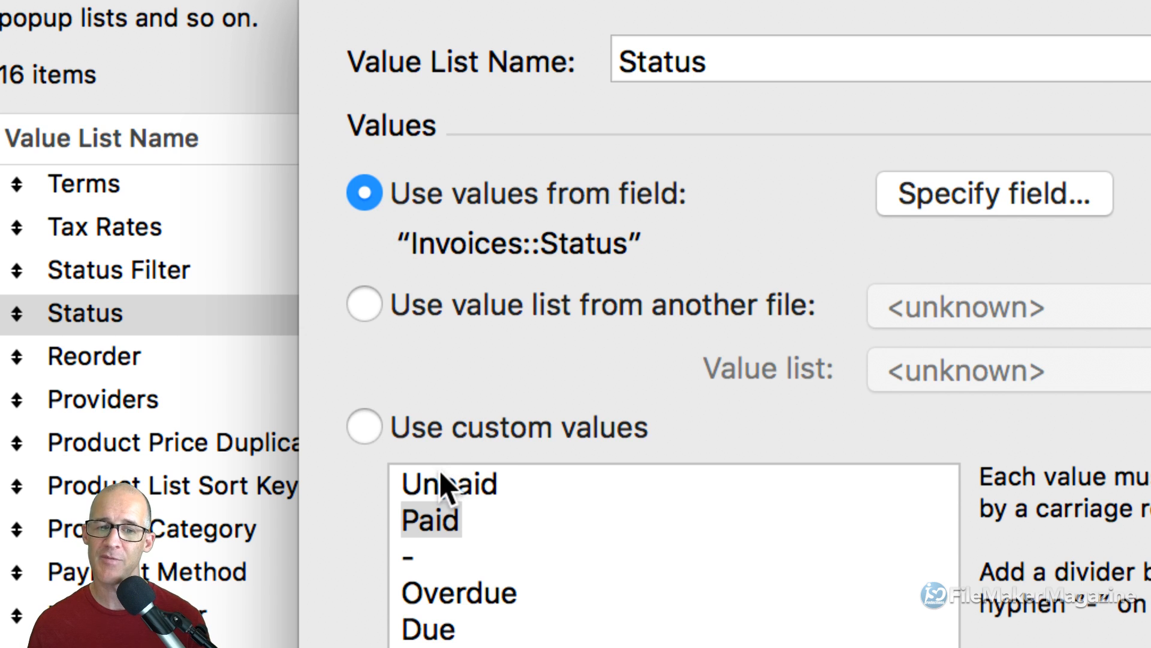
pyautogui.click(403, 434)
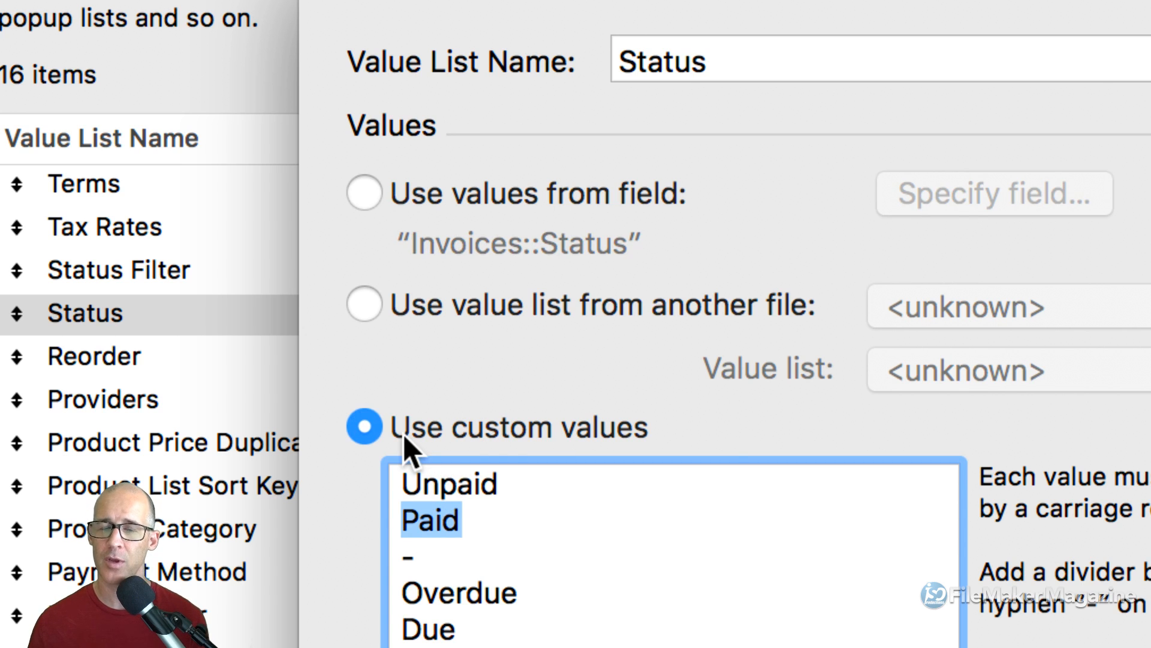
# Step: Highlight the Unpaid, Paid and Overdue entries one after another in the Status list's custom values
pyautogui.doubleClick(413, 483)
pyautogui.click(419, 517)
pyautogui.doubleClick(418, 517)
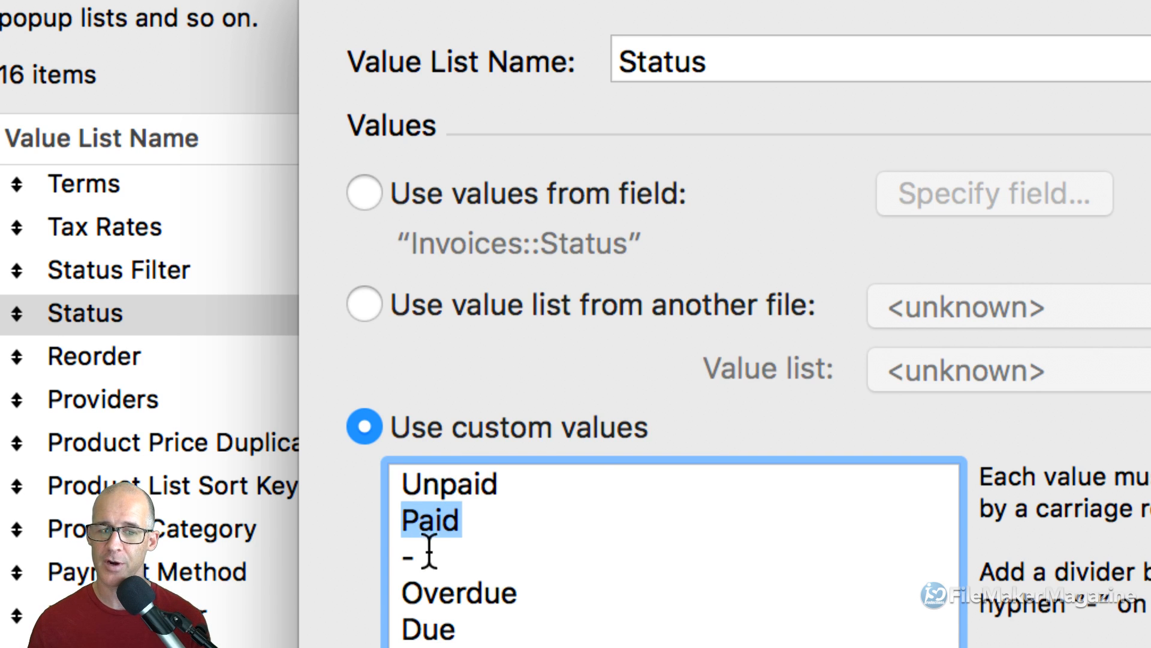
pyautogui.doubleClick(432, 586)
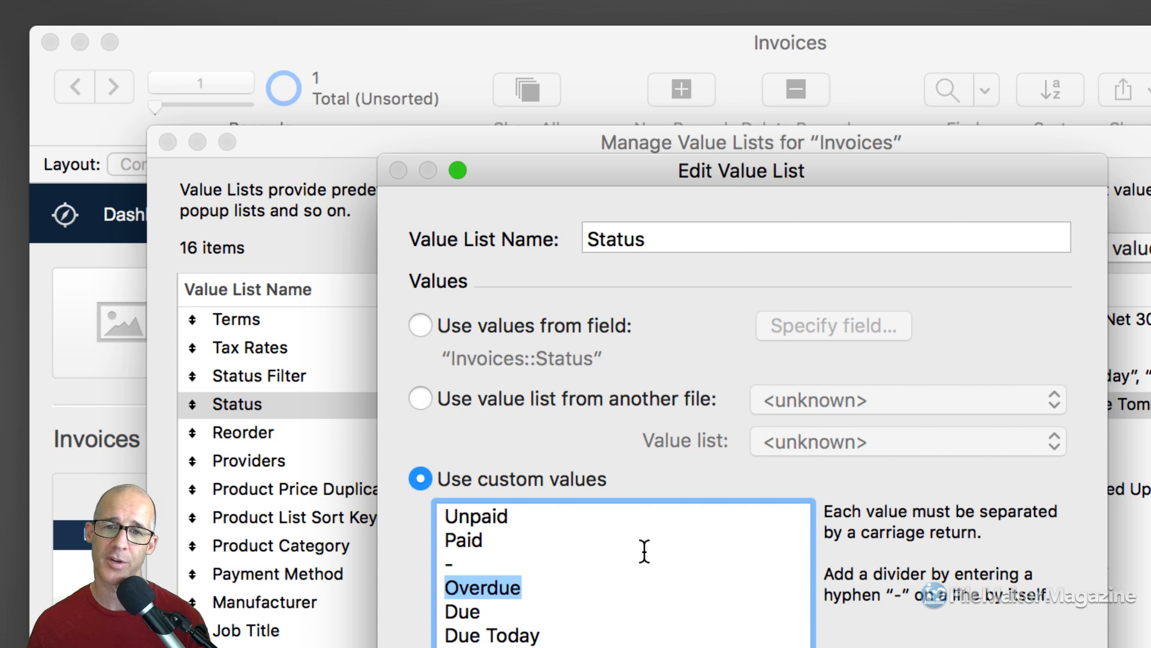
# Step: Try moving Paid above Unpaid in the Status list's custom values, and cancel the edit
pyautogui.moveTo(729, 168); pyautogui.dragTo(637, 32)
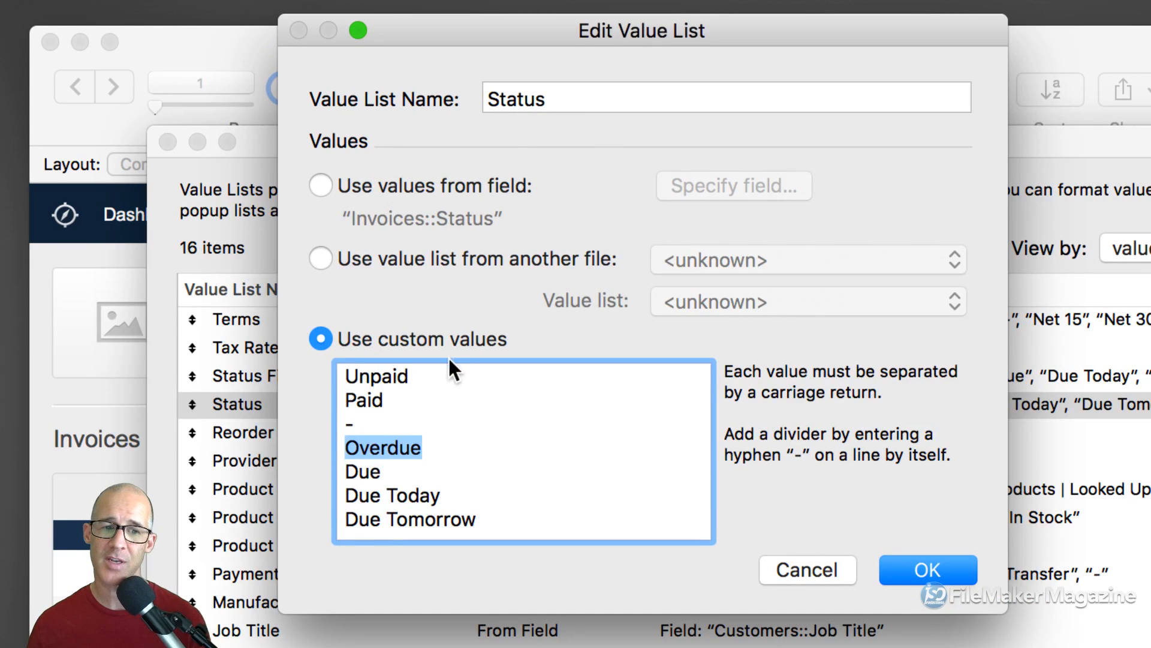
pyautogui.click(418, 377)
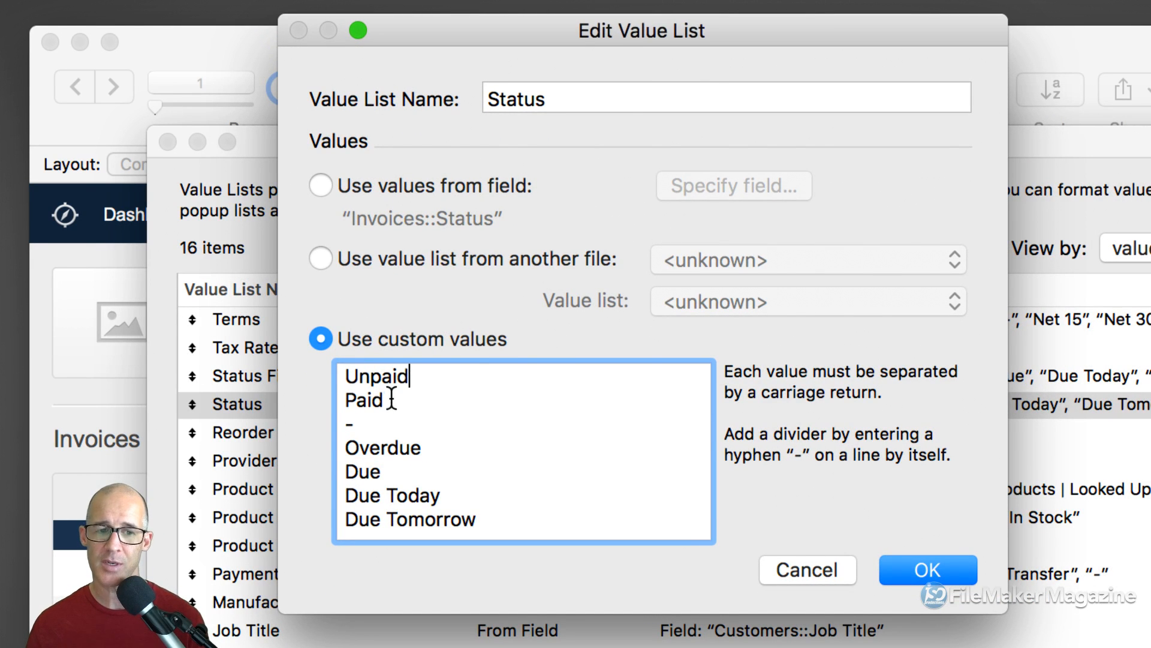
pyautogui.moveTo(388, 399); pyautogui.dragTo(343, 398)
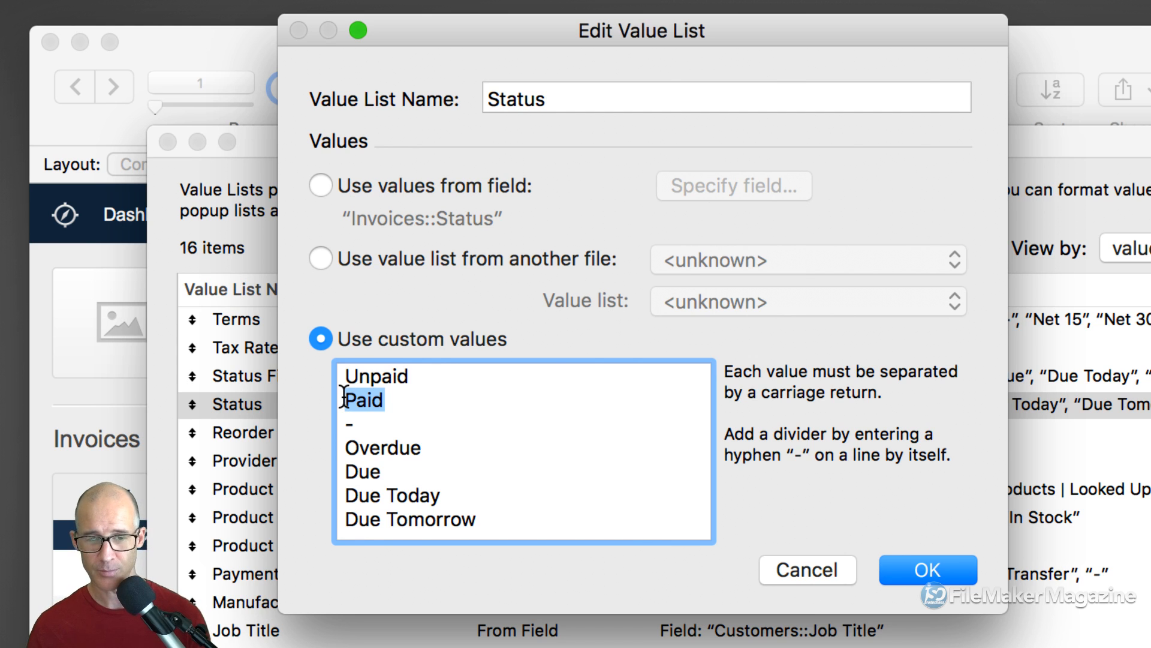
pyautogui.press('super+x')
pyautogui.click(344, 377)
pyautogui.press('super+v')
pyautogui.press('Return')
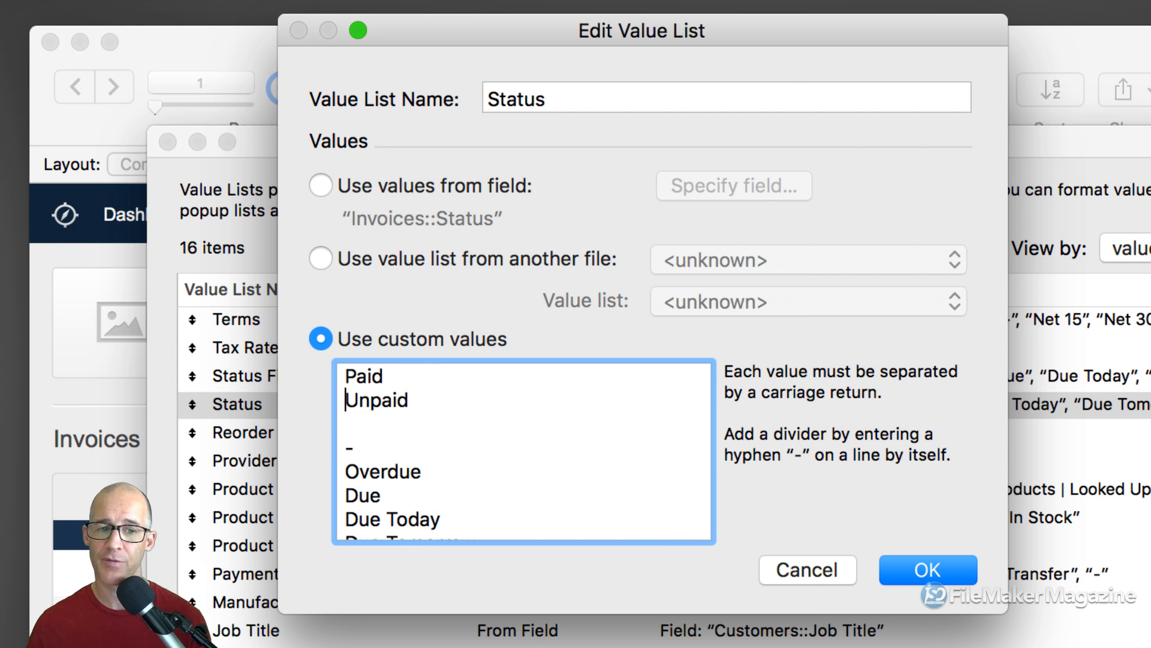
pyautogui.press('Down')
pyautogui.press('BackSpace')
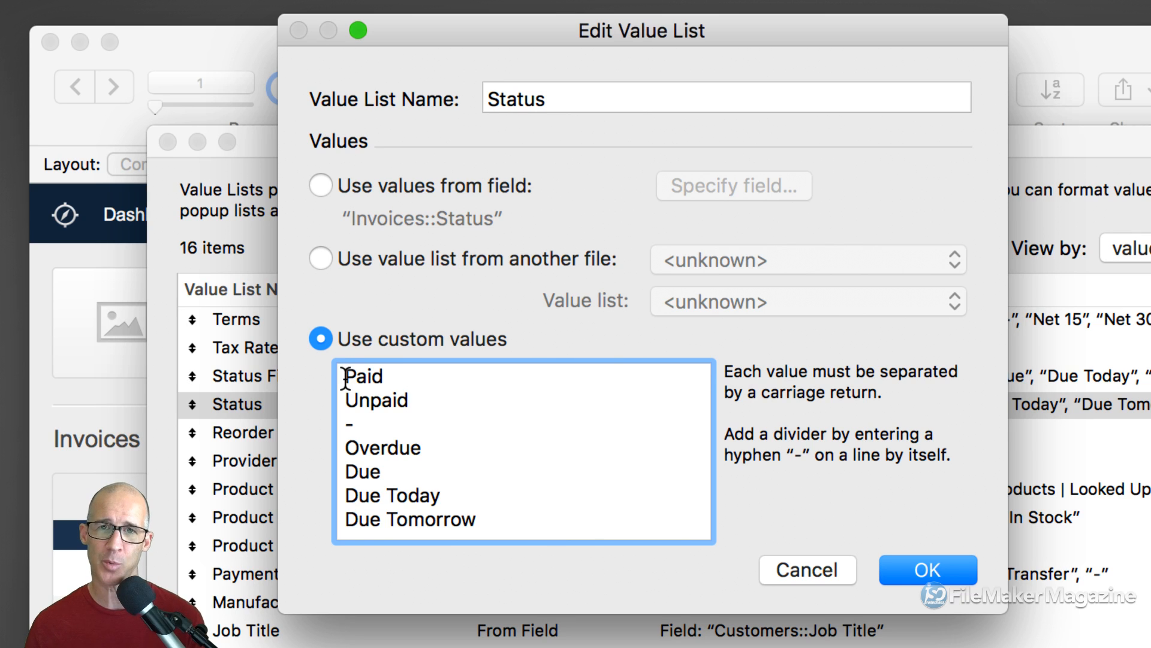
pyautogui.moveTo(346, 377); pyautogui.dragTo(386, 377)
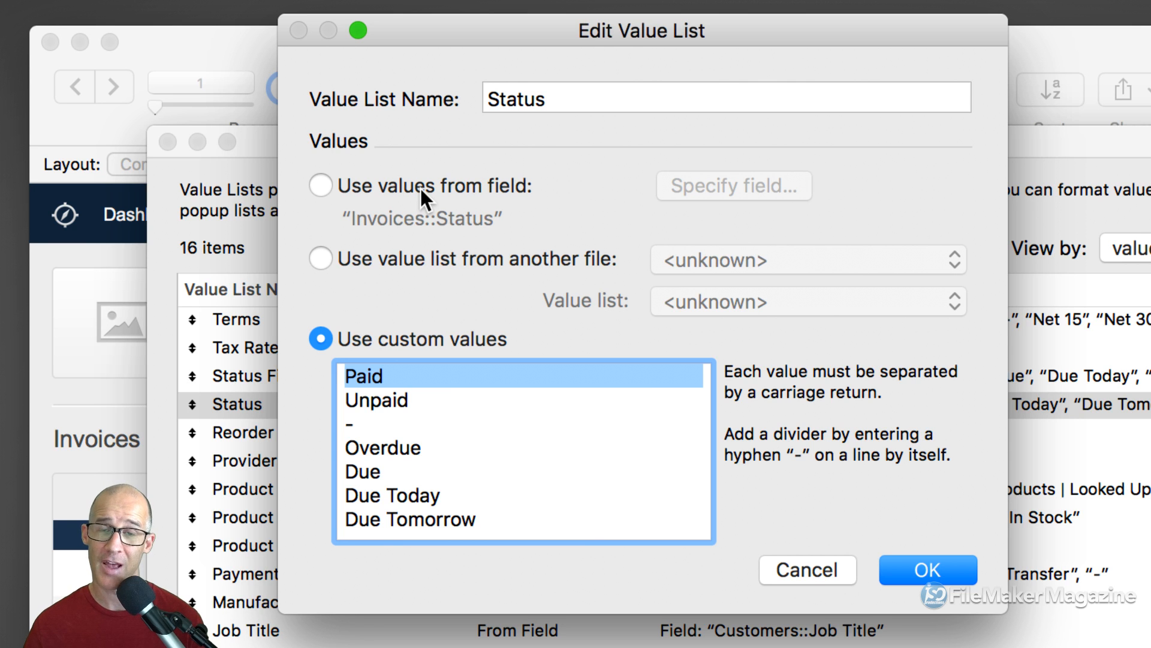
pyautogui.click(818, 571)
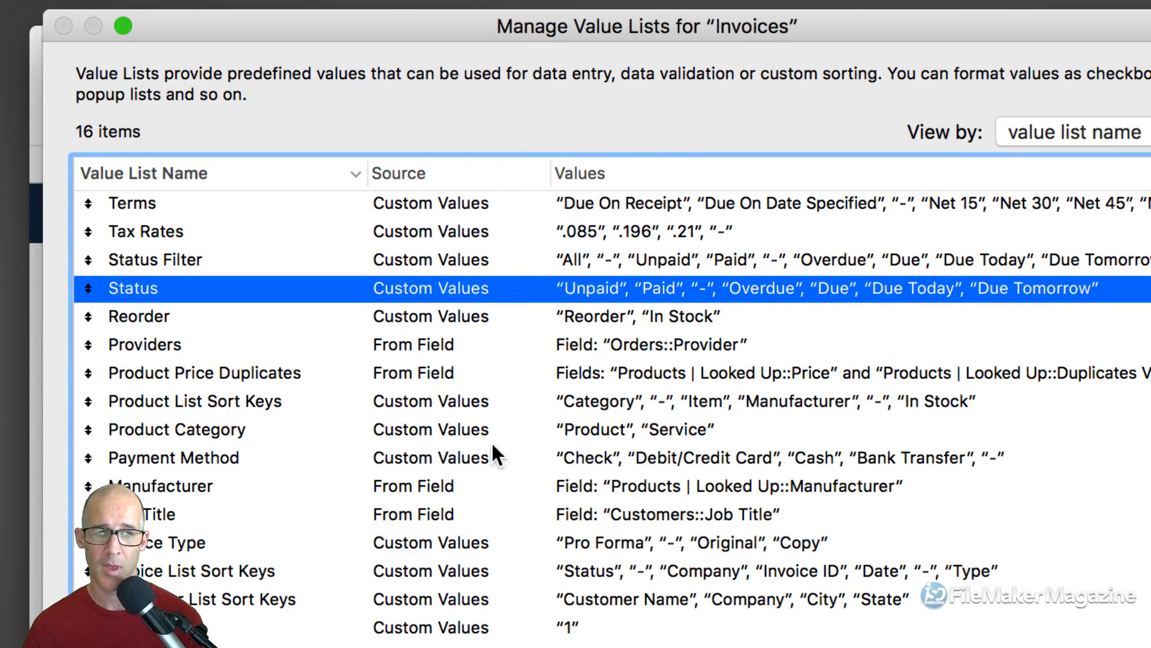
# Step: Open the field-based Job Title value list for editing and bring up its field specification
pyautogui.click(433, 343)
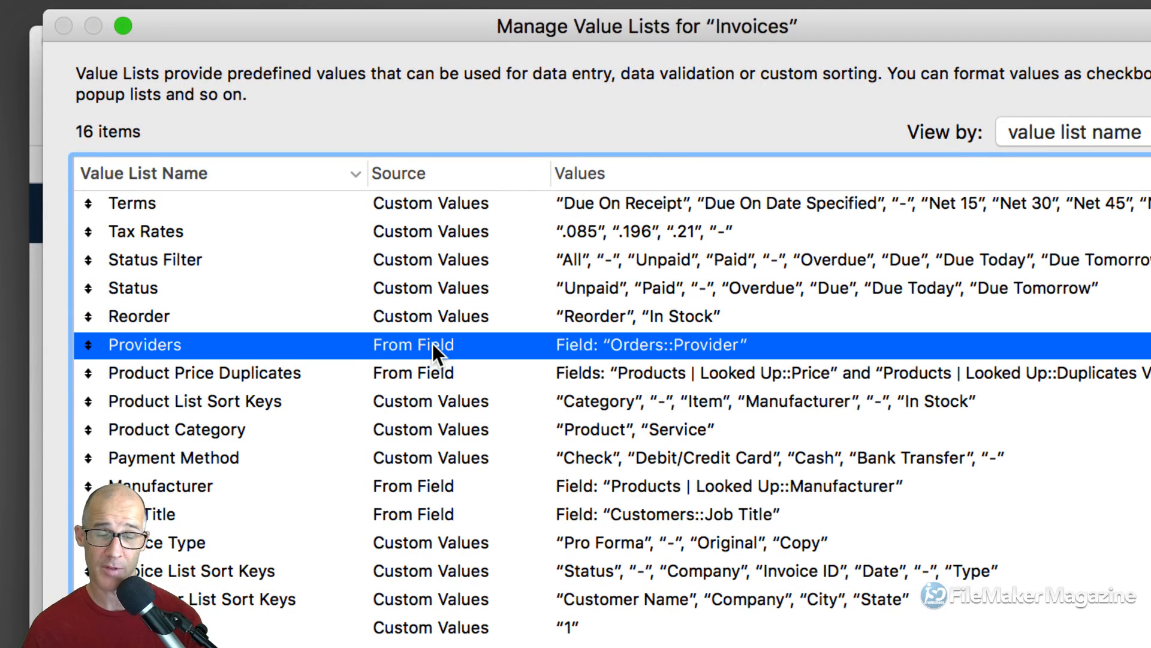
pyautogui.click(437, 521)
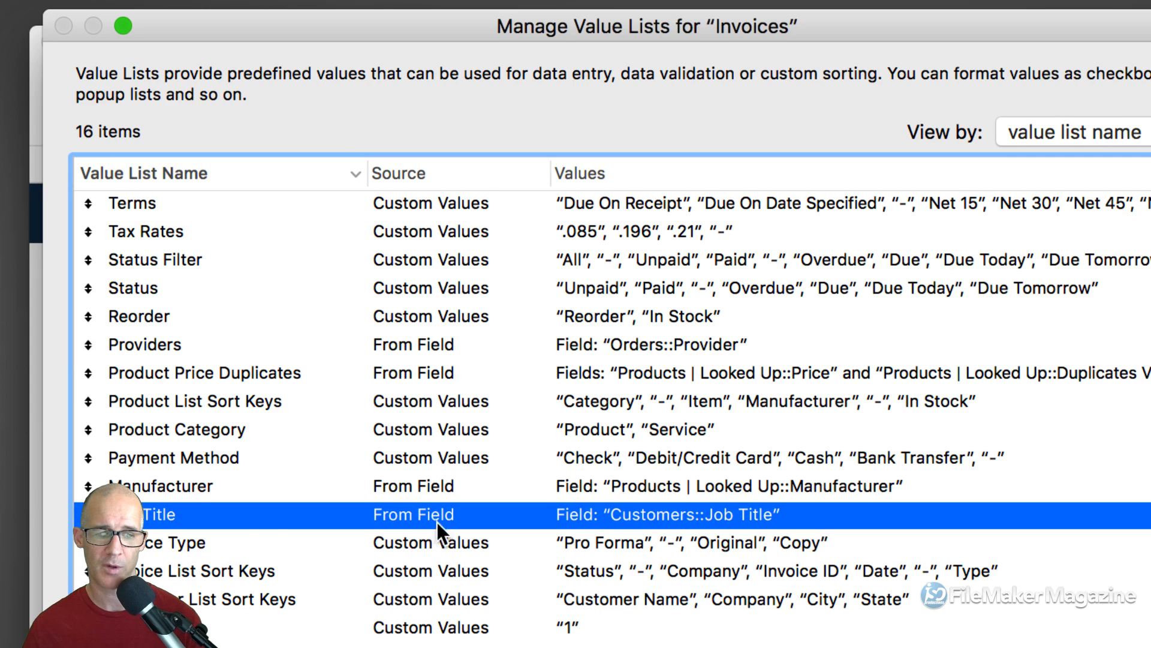
pyautogui.doubleClick(391, 512)
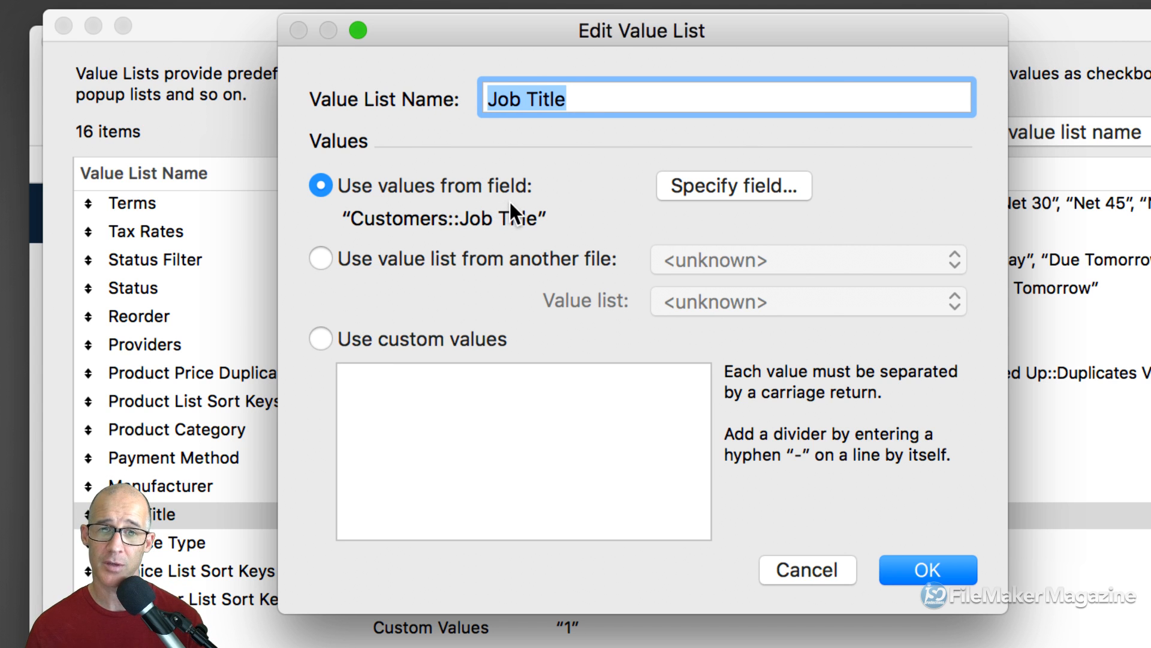
pyautogui.click(709, 188)
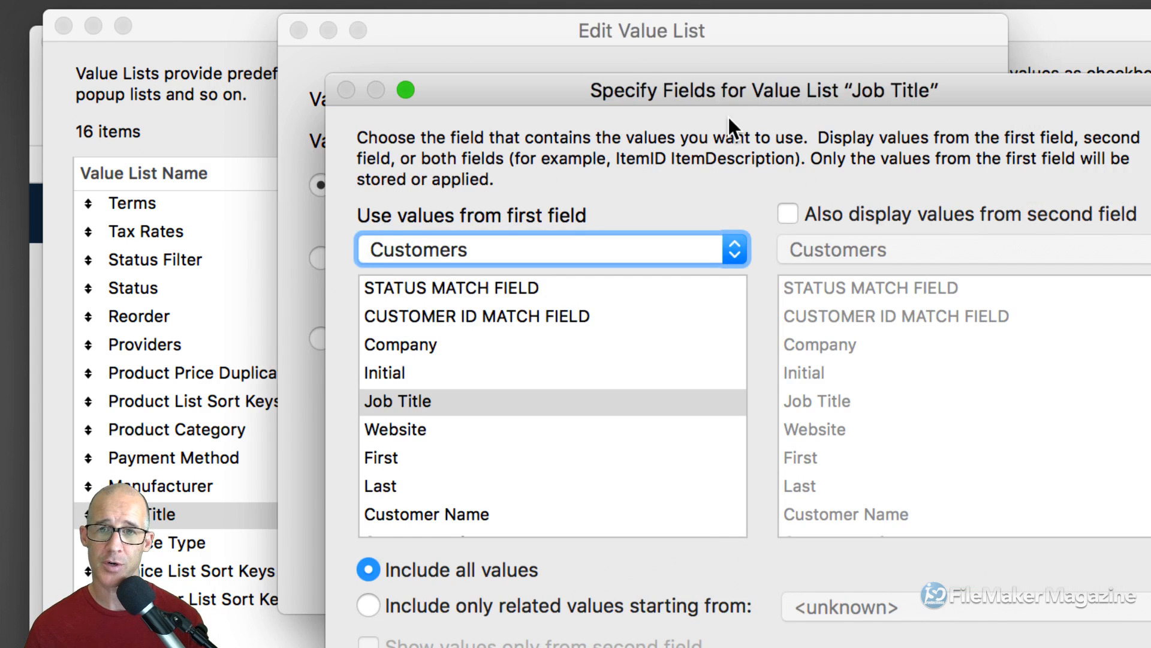
pyautogui.moveTo(744, 90); pyautogui.dragTo(621, 23)
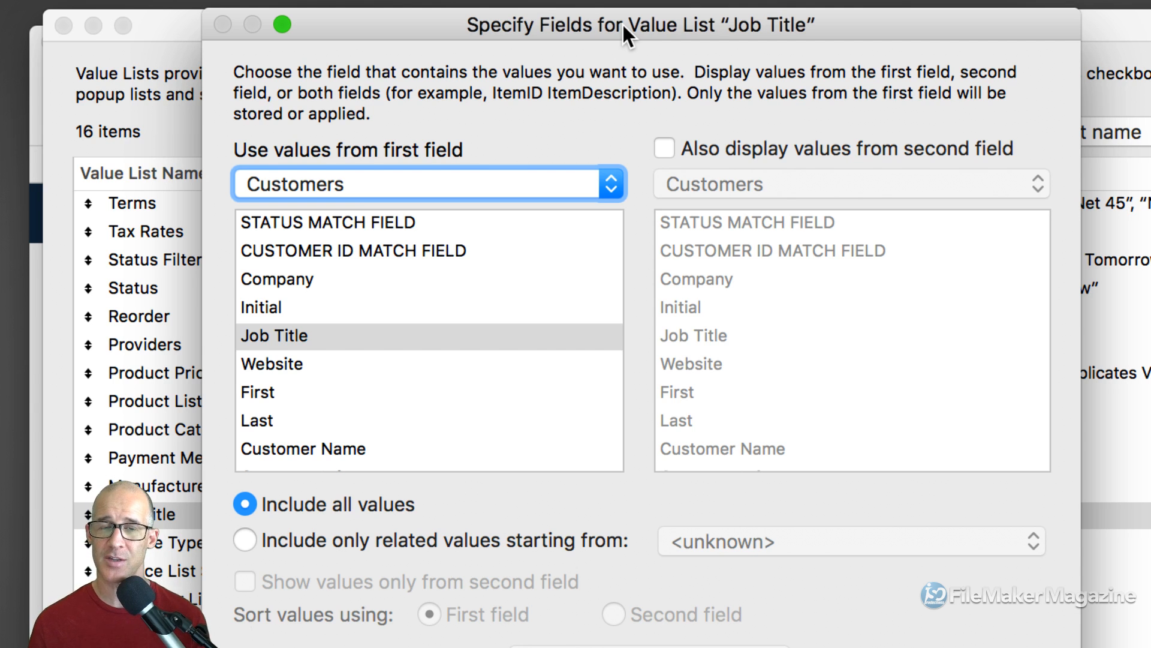
pyautogui.moveTo(622, 23); pyautogui.dragTo(877, 303)
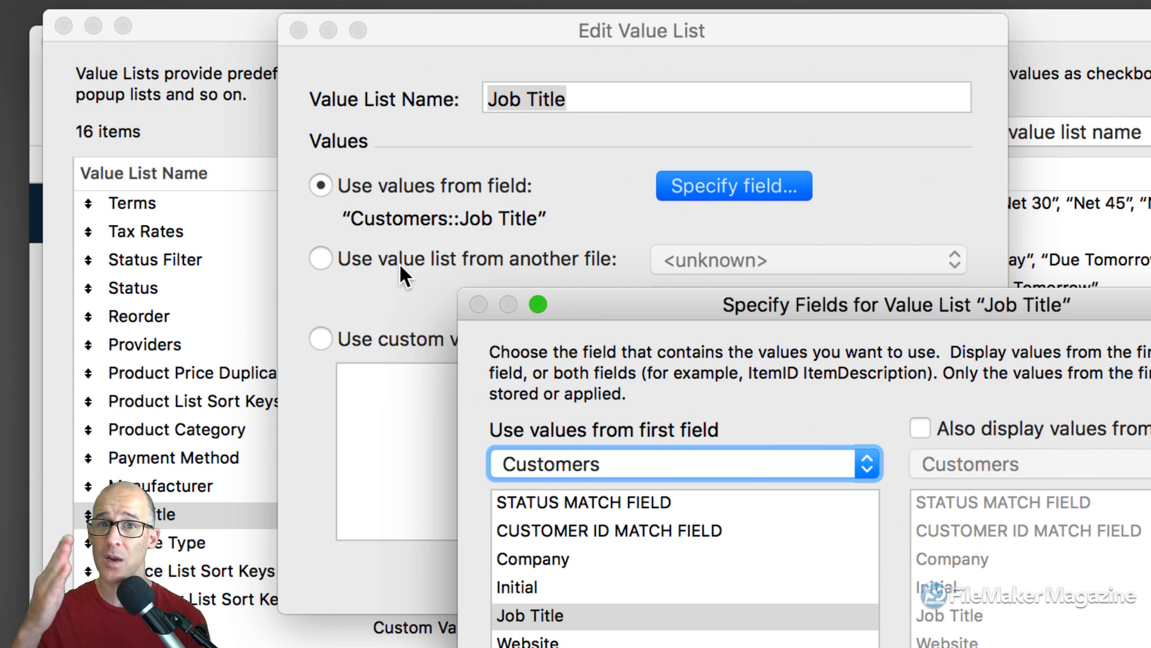
pyautogui.moveTo(635, 297); pyautogui.dragTo(624, 180)
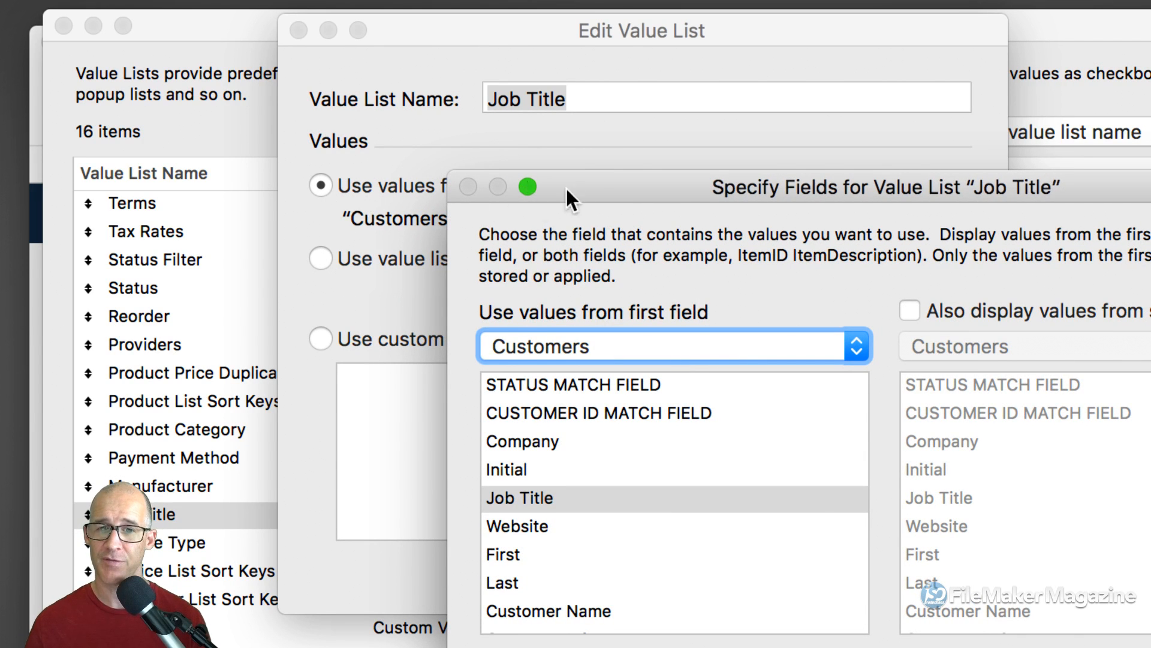
pyautogui.moveTo(566, 188); pyautogui.dragTo(404, 19)
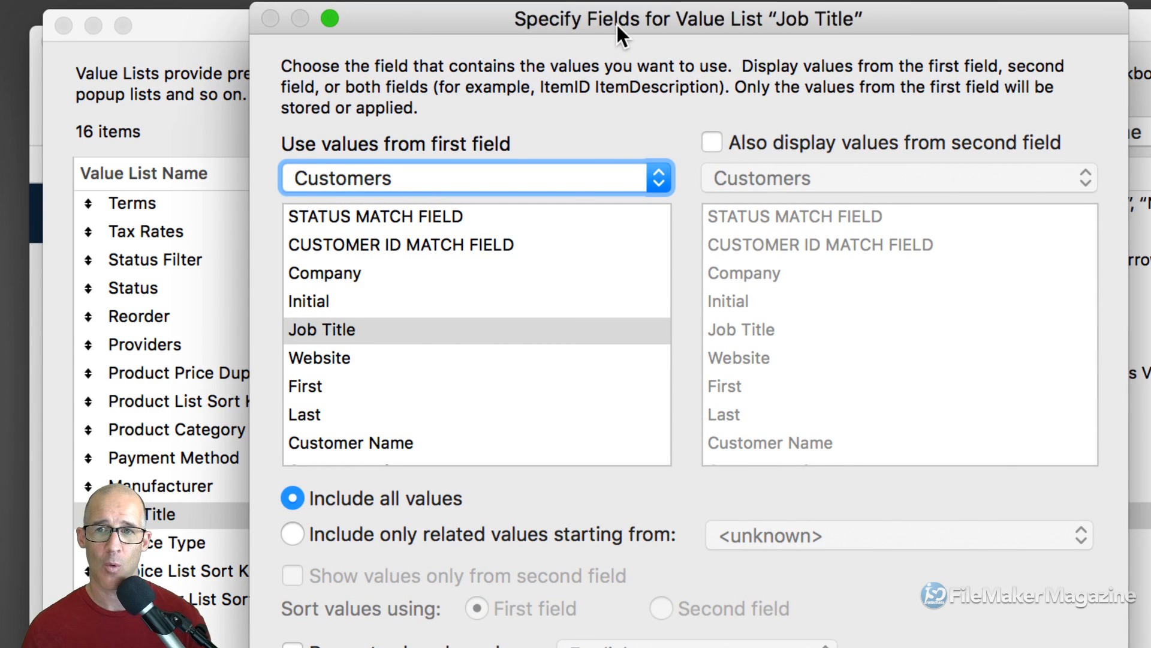
pyautogui.moveTo(617, 24); pyautogui.dragTo(572, 23)
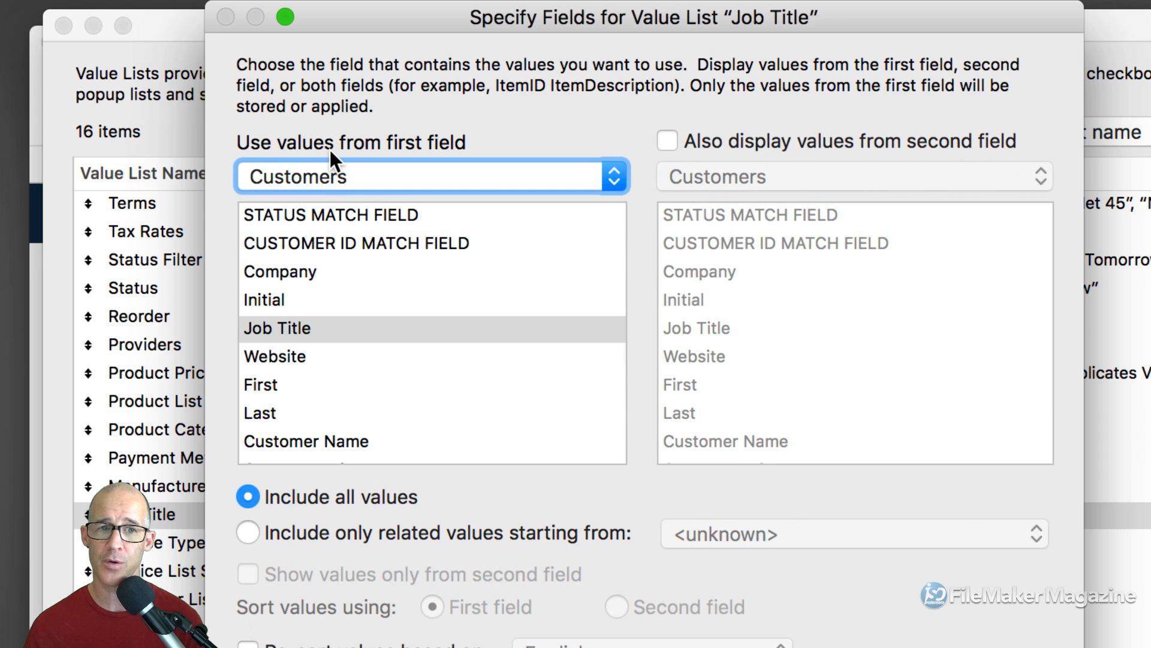
# Step: View the tables offered for the first field, keep Customers, and highlight its Job Title field
pyautogui.click(376, 175)
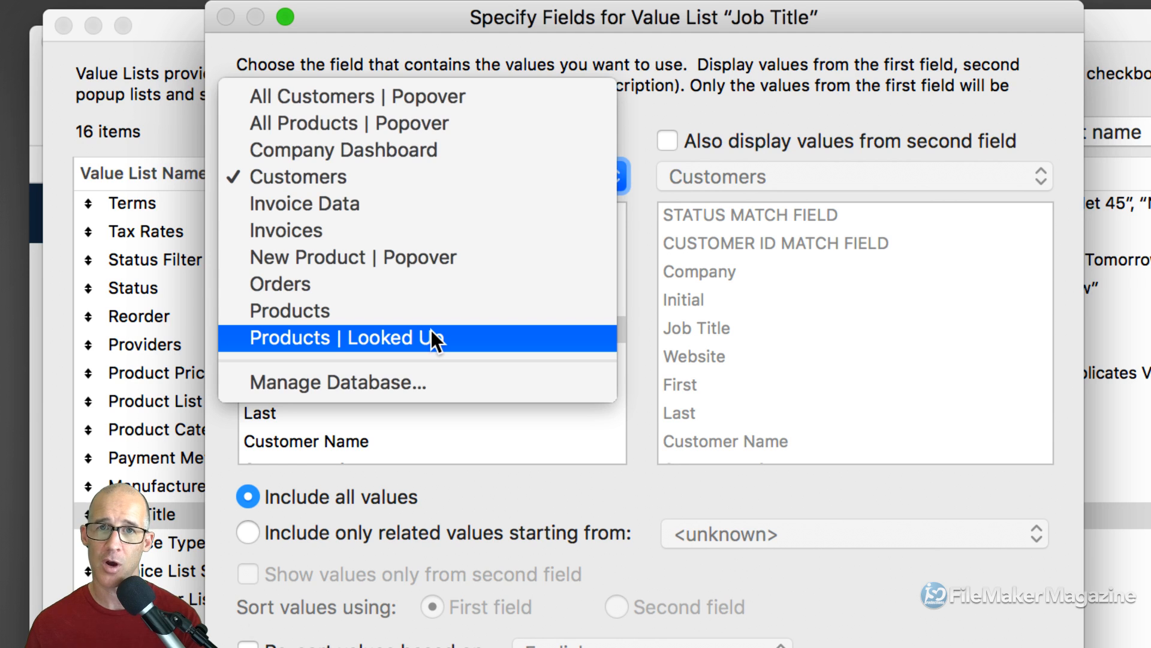
pyautogui.click(626, 148)
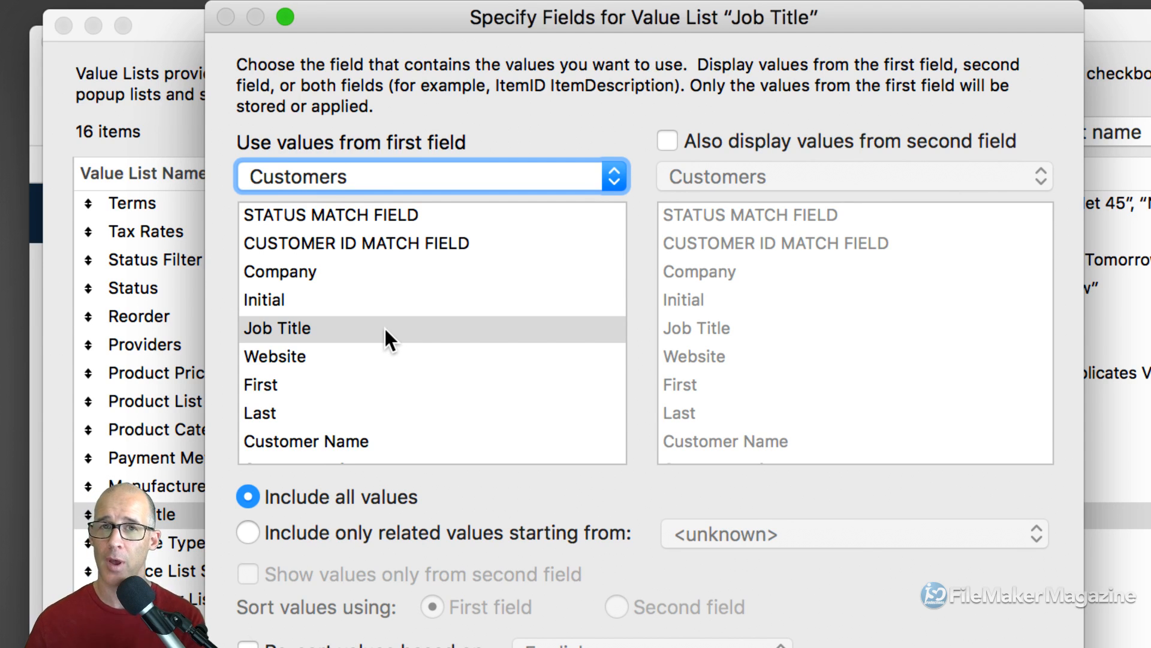
pyautogui.click(322, 328)
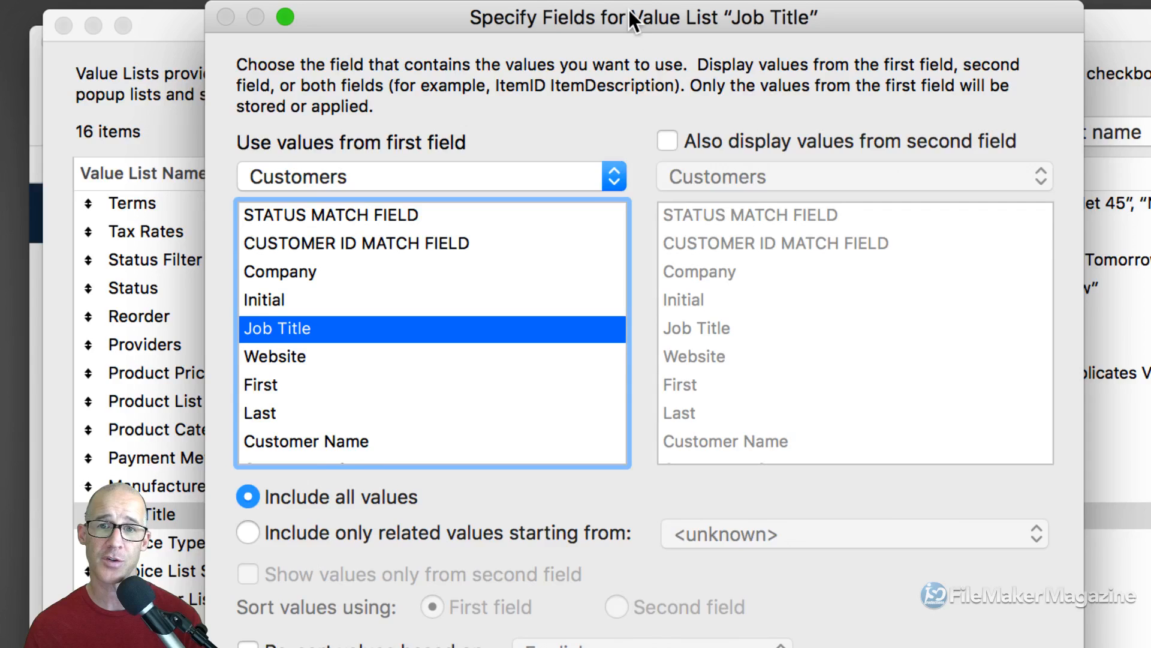
# Step: Set the Job Title list to include only related values, and view the related tables offered as starting point
pyautogui.moveTo(629, 9); pyautogui.dragTo(718, 12)
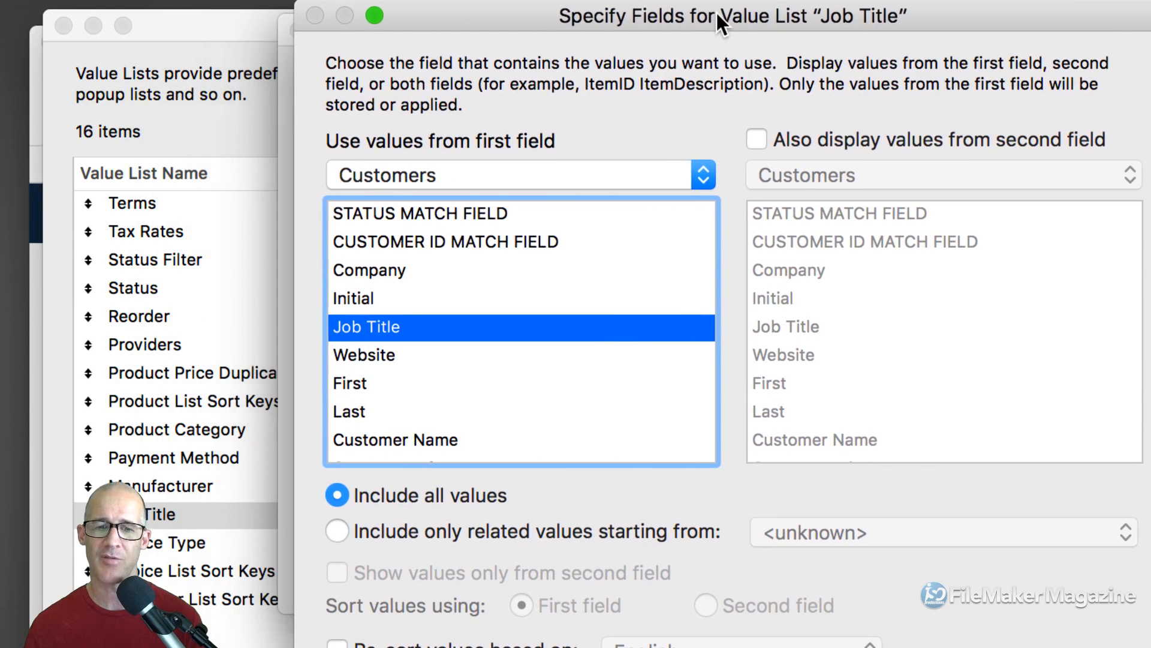
pyautogui.click(523, 533)
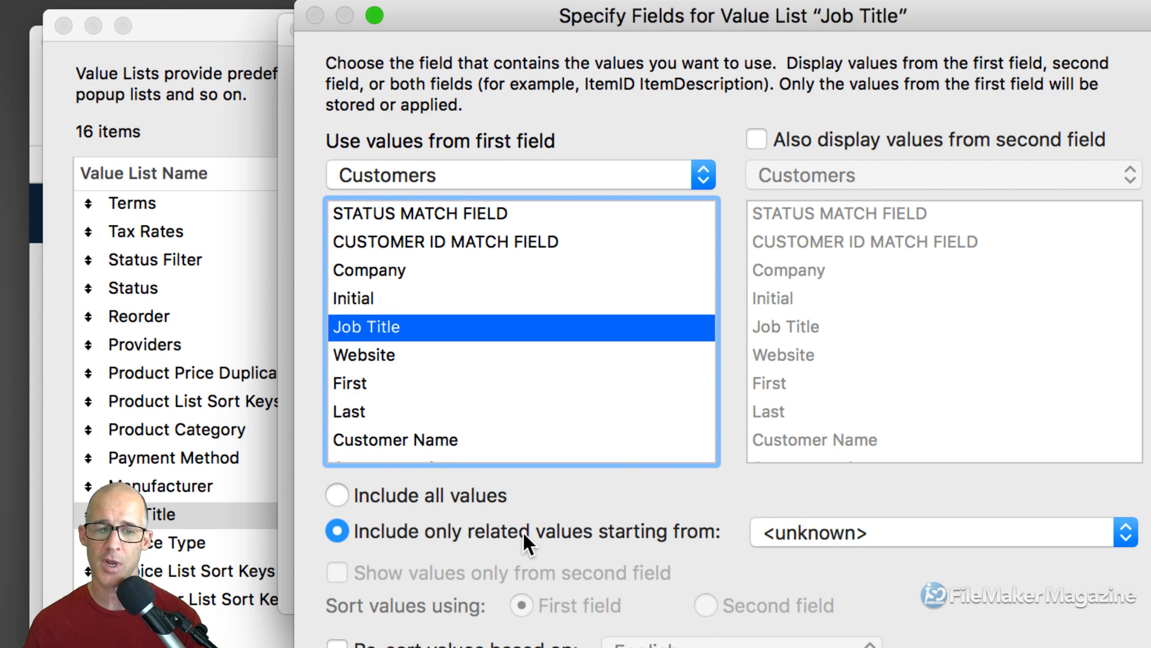
pyautogui.click(867, 531)
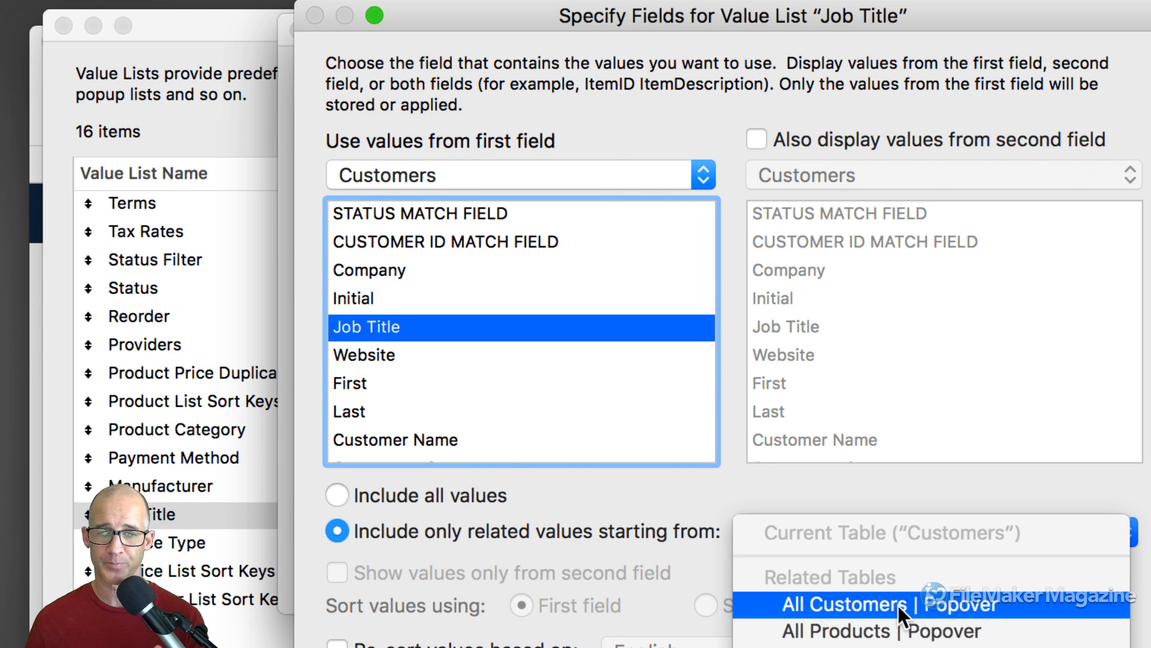
pyautogui.click(410, 492)
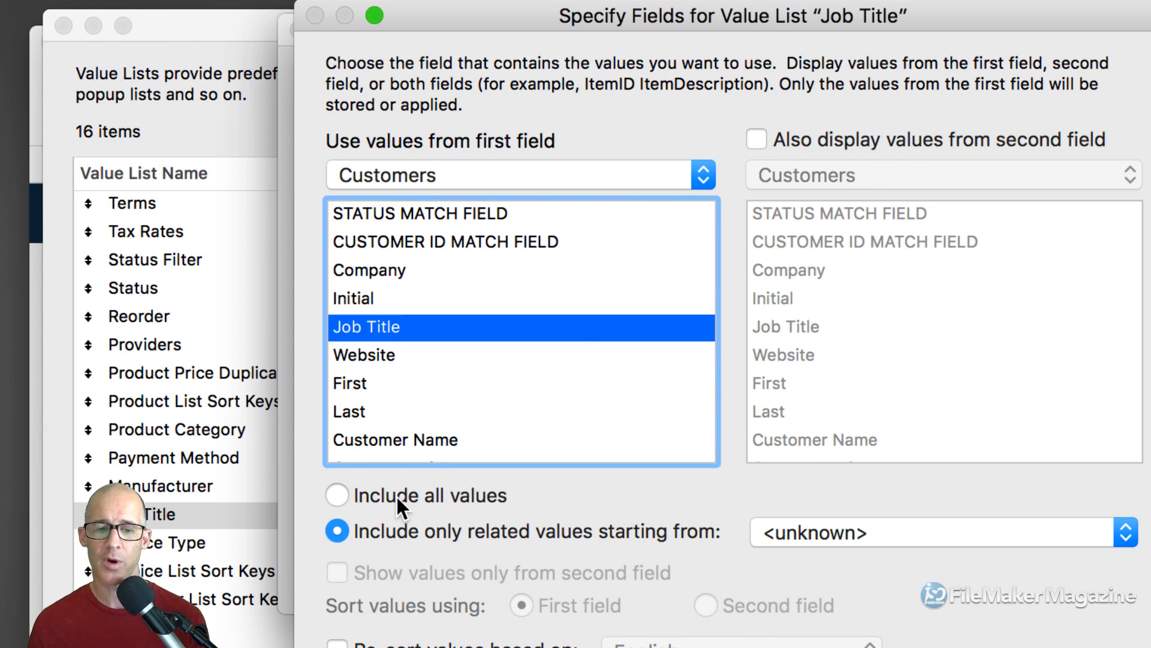
# Step: Switch the Job Title list to include all values, return it to related values only, and review the starting tables offered
pyautogui.click(397, 496)
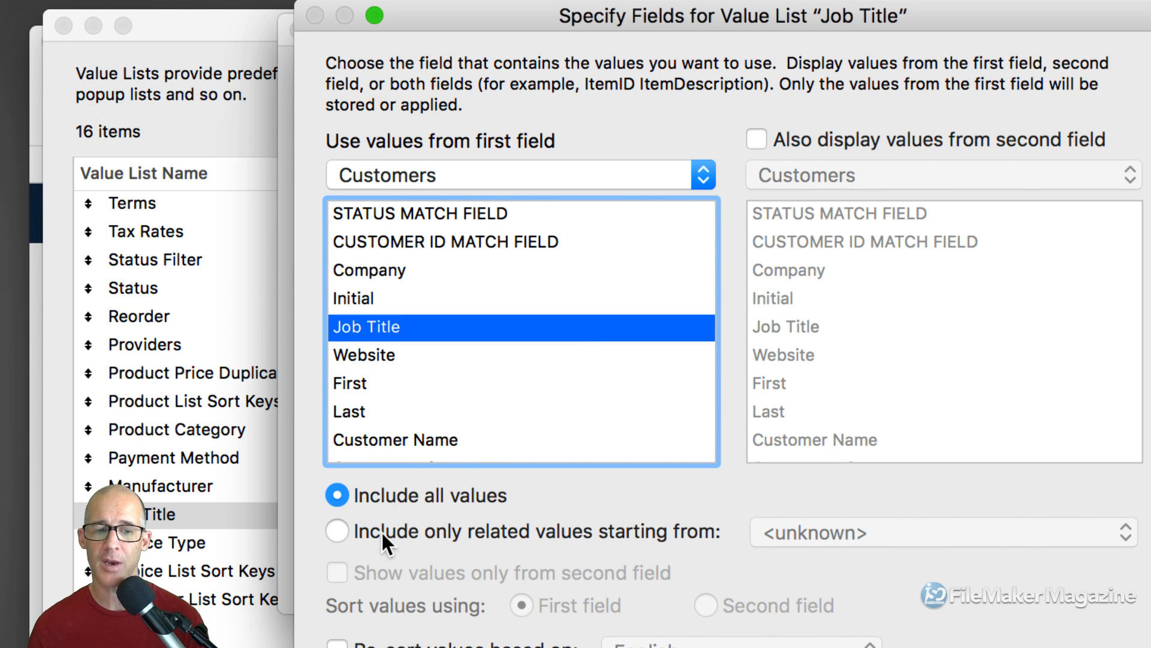
pyautogui.click(339, 531)
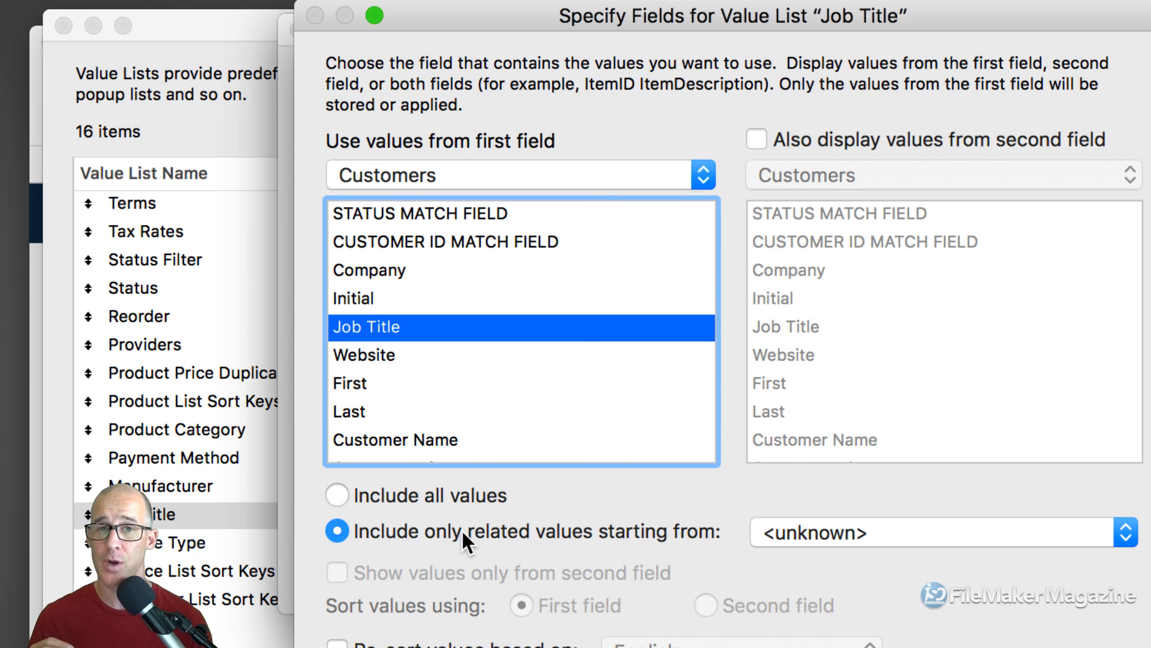
pyautogui.click(822, 531)
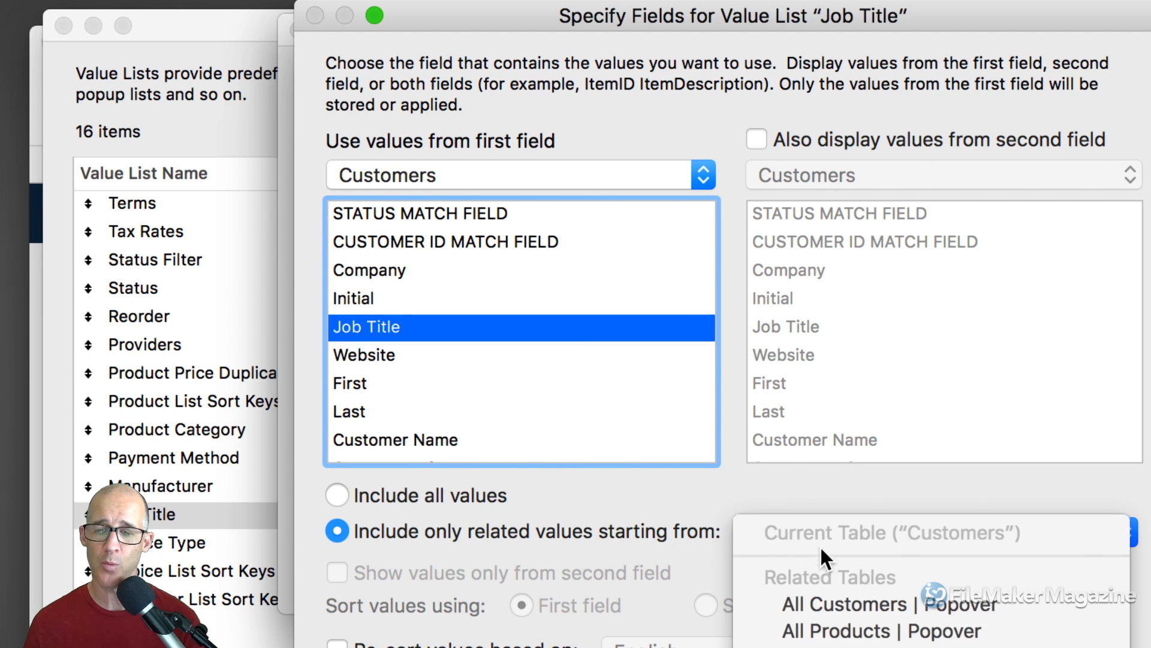
pyautogui.click(685, 543)
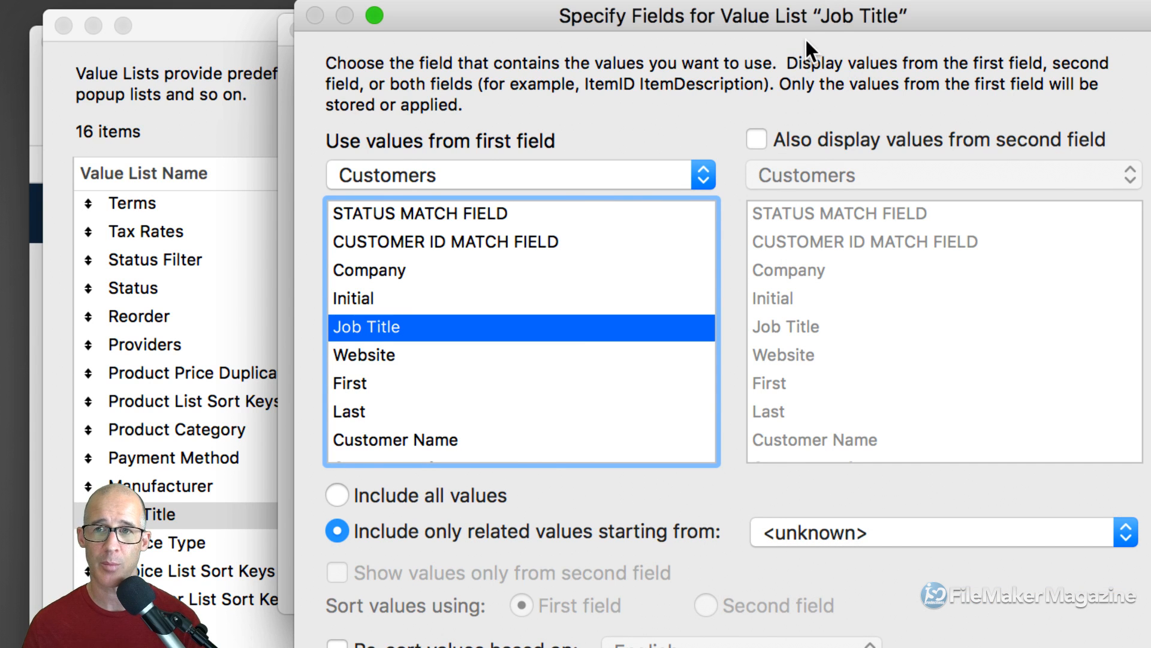
pyautogui.moveTo(831, 17); pyautogui.dragTo(732, 9)
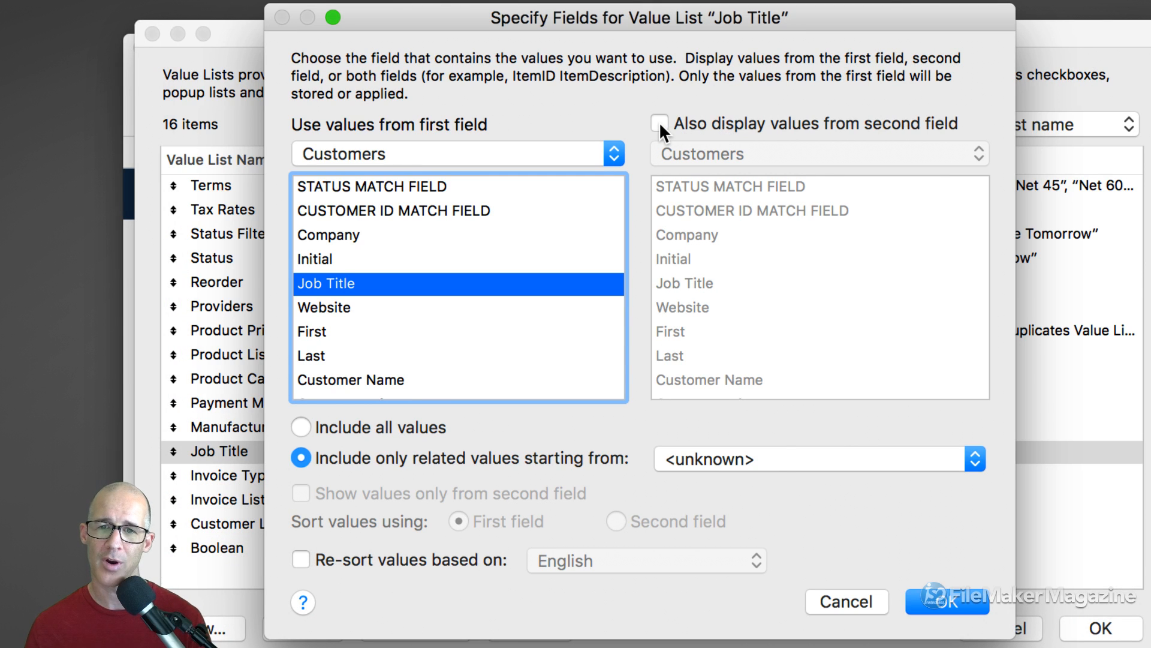
# Step: Also display values from a second field, choosing CUSTOMER ID MATCH FIELD as the first field and Job Title as the second
pyautogui.click(659, 126)
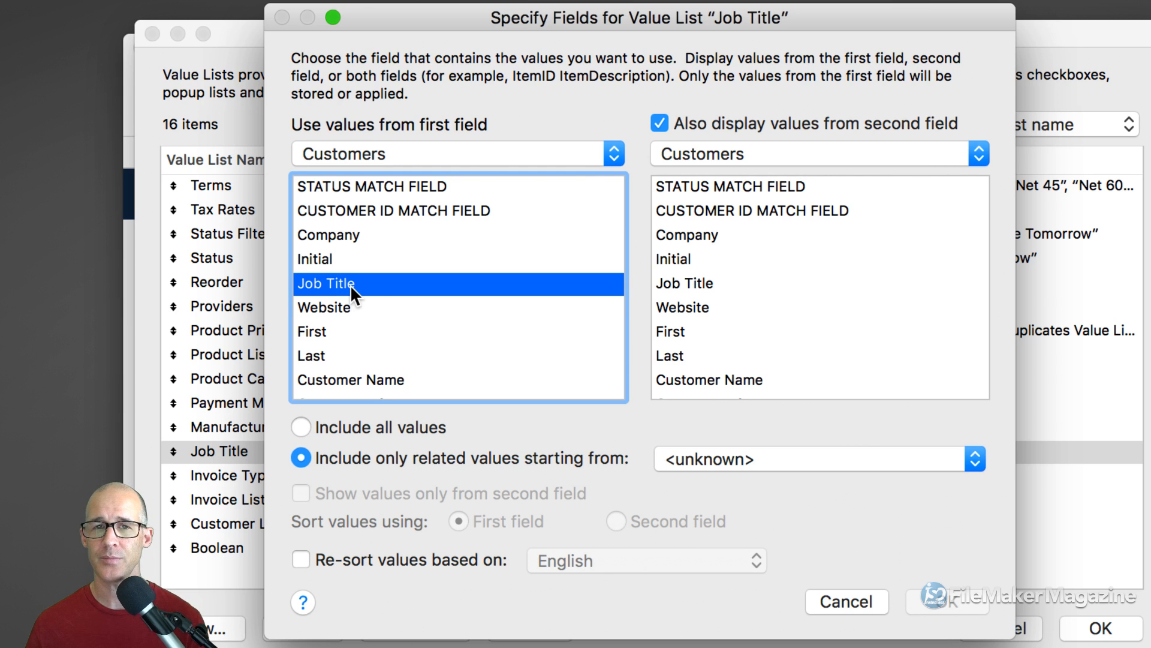
pyautogui.scroll(1, 409, 292)
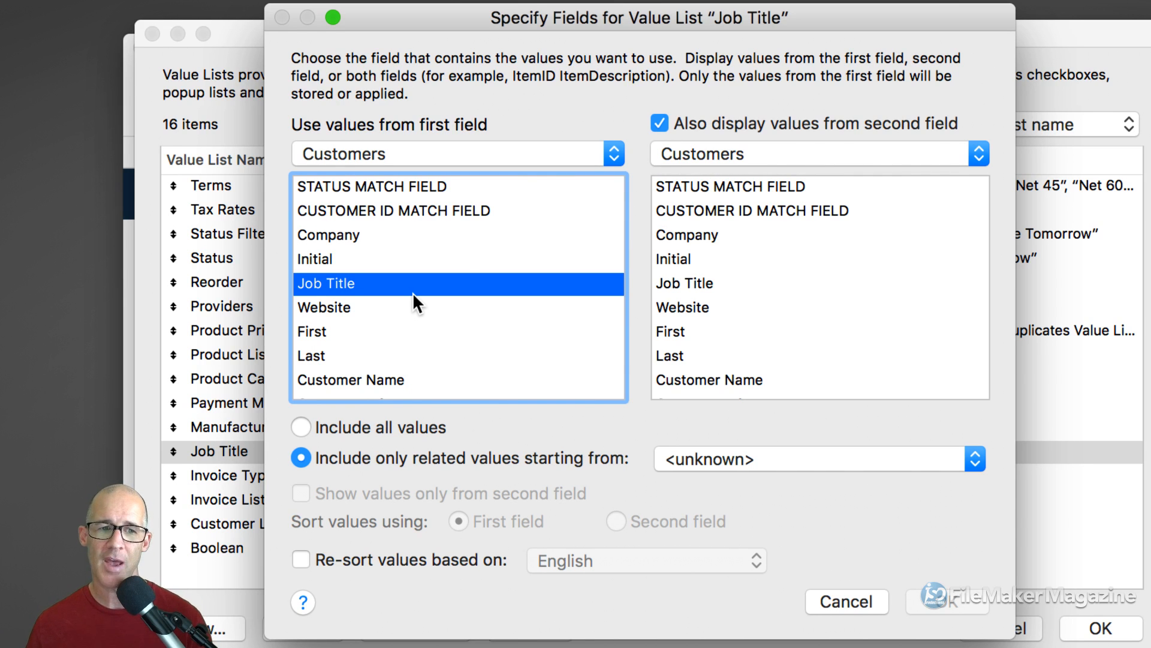
pyautogui.click(406, 214)
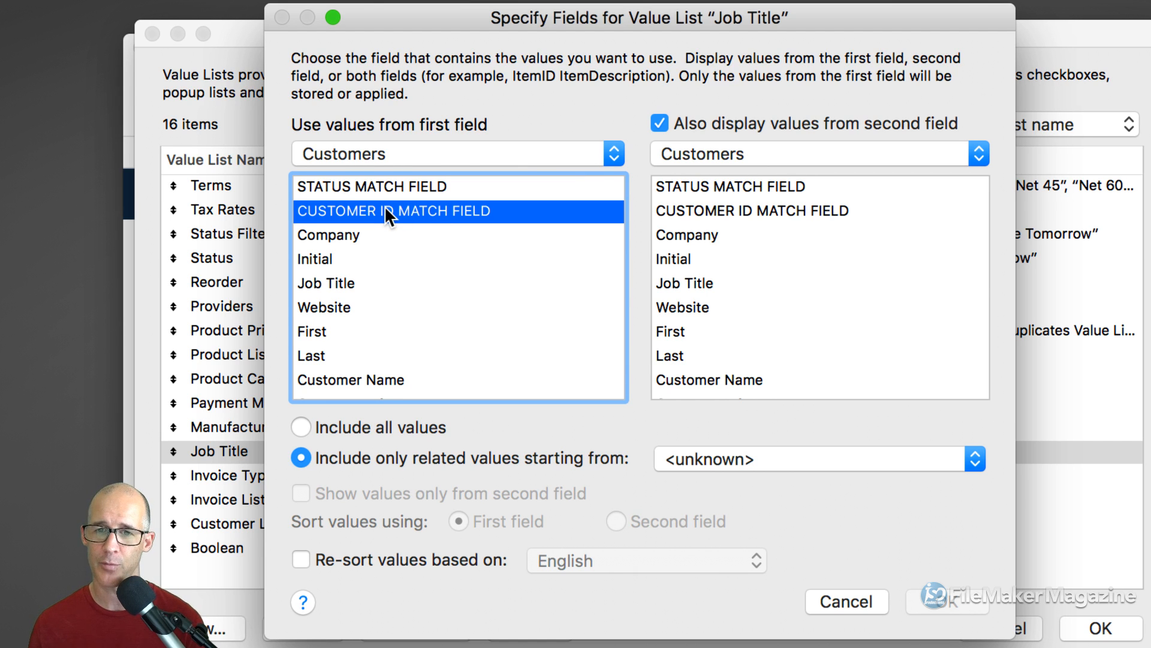
pyautogui.click(679, 281)
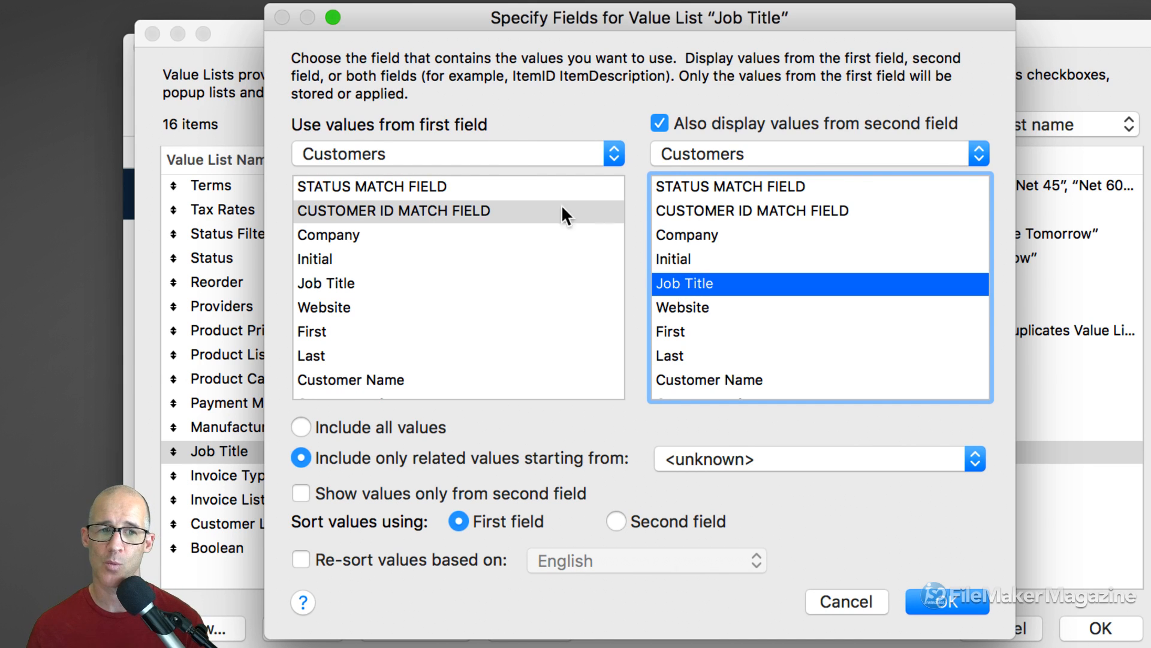
pyautogui.click(455, 211)
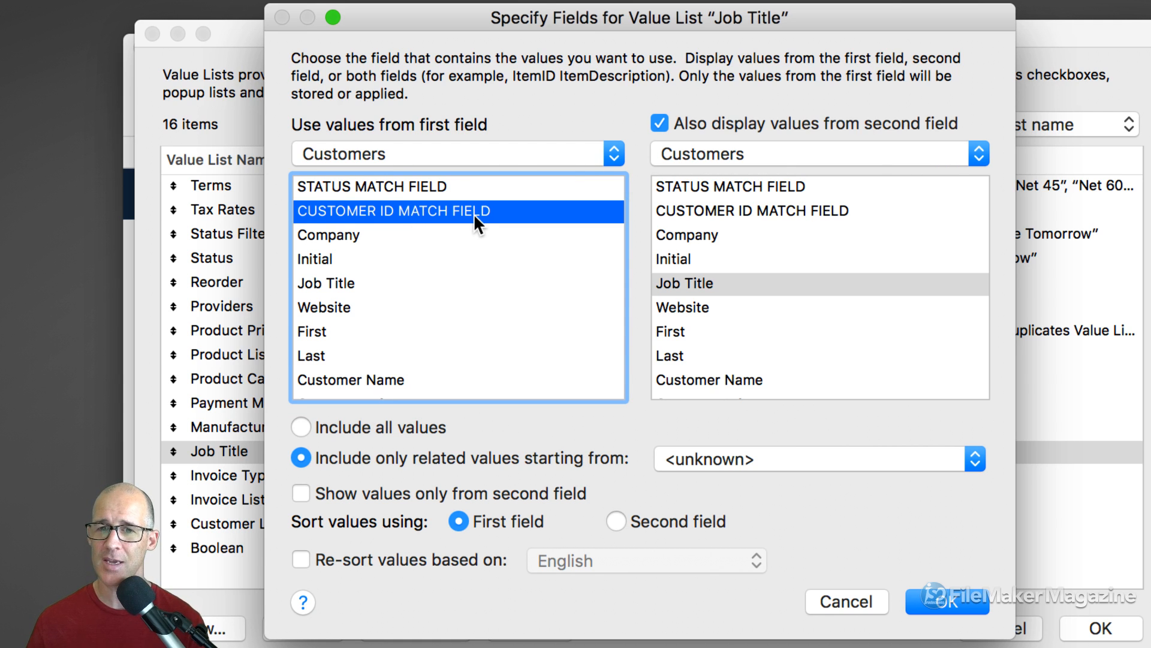
pyautogui.click(700, 282)
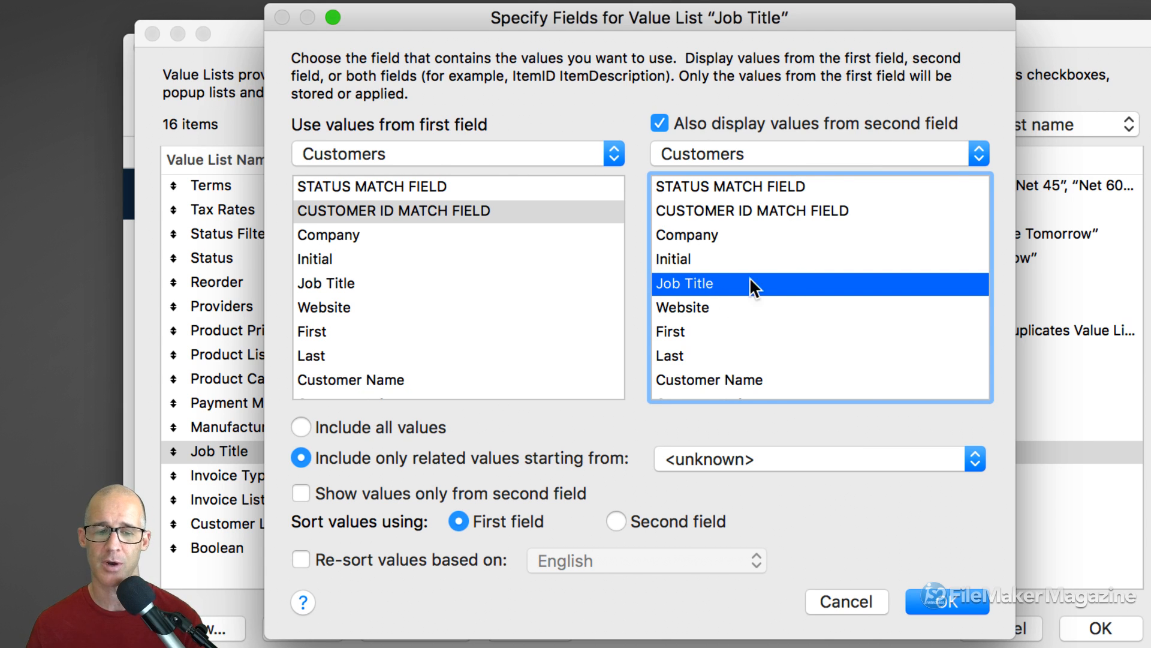
# Step: Try showing values only from the second field, turn that off, and try sorting by First field and by Second field
pyautogui.click(333, 491)
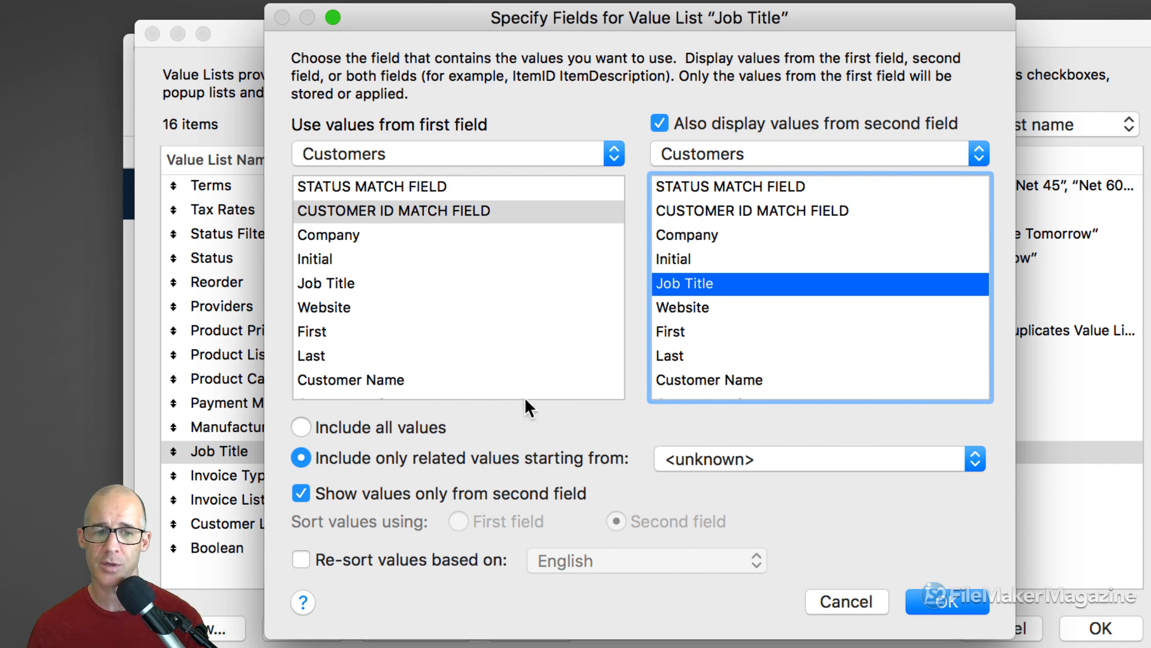
pyautogui.click(418, 491)
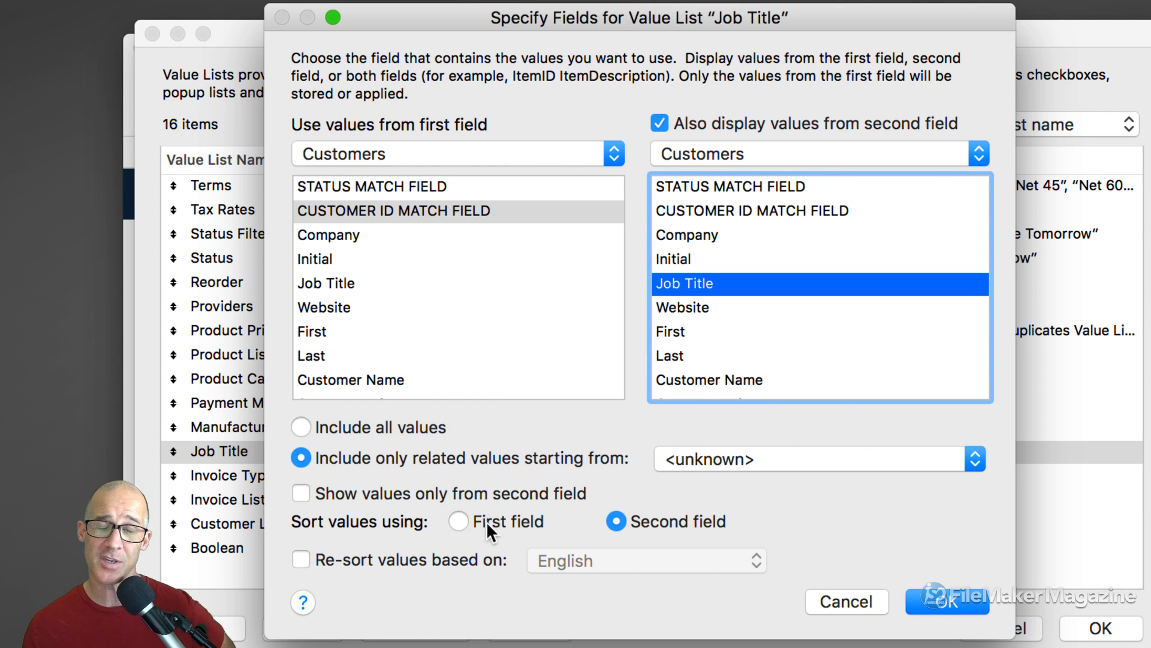
pyautogui.click(440, 490)
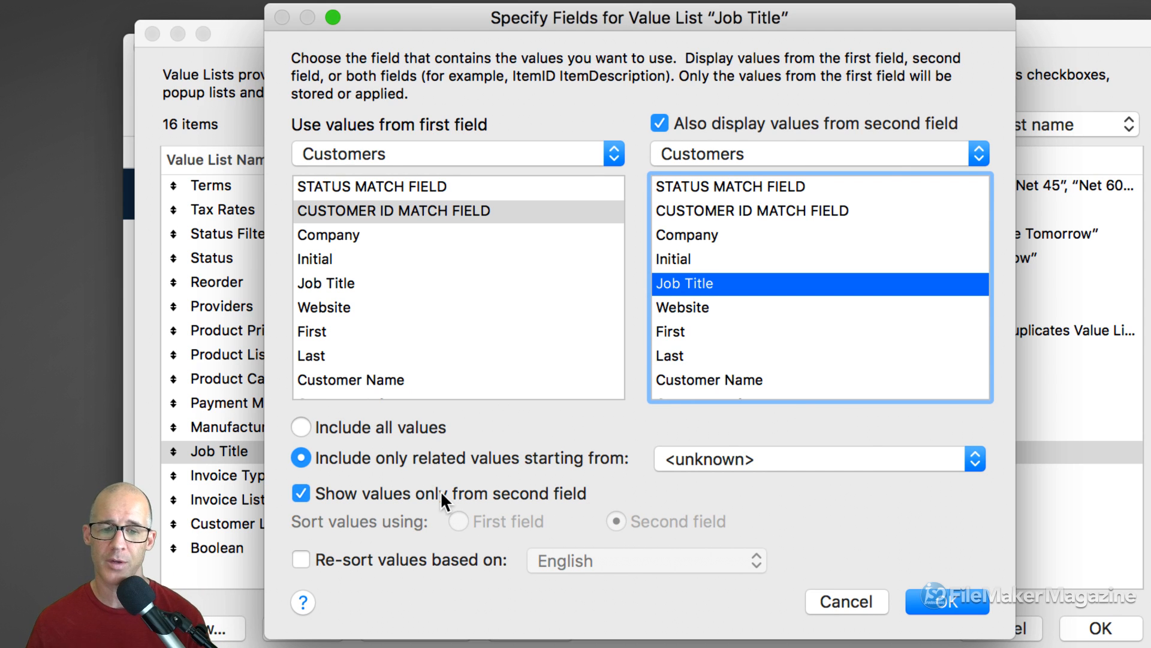
pyautogui.click(441, 490)
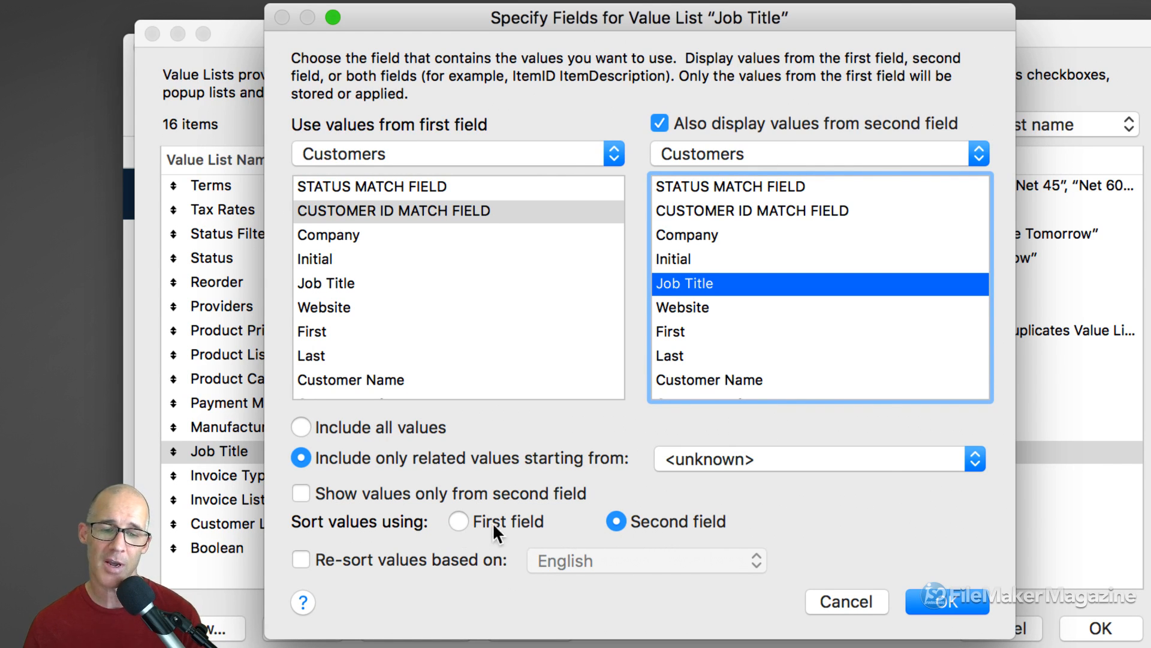
pyautogui.click(455, 521)
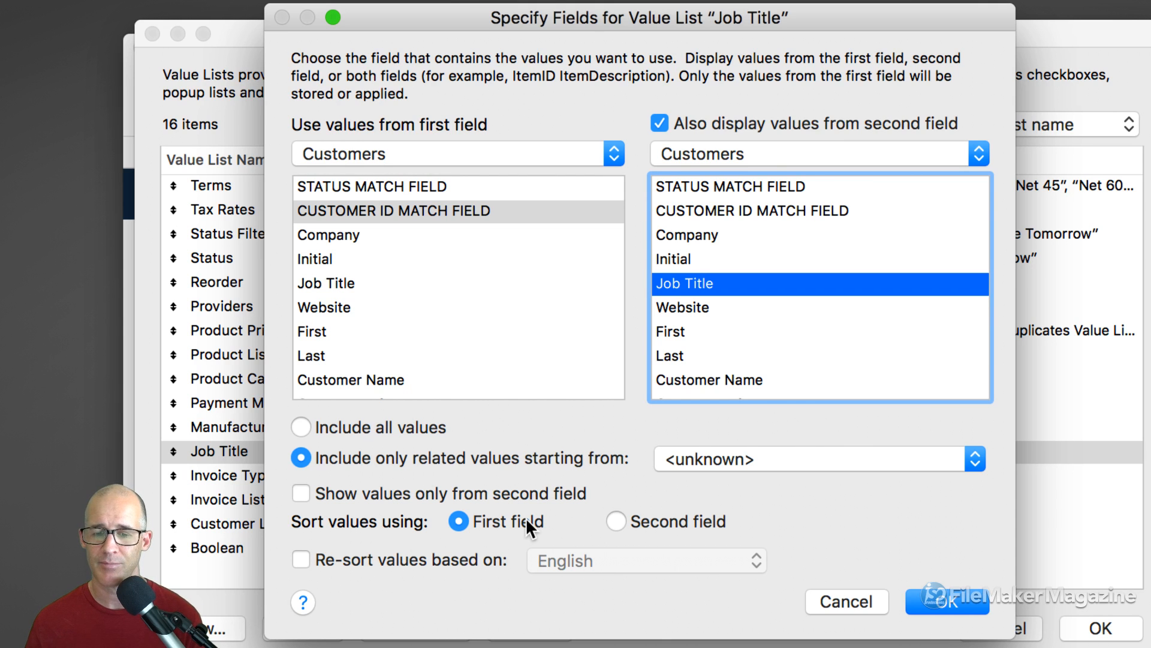
pyautogui.click(616, 522)
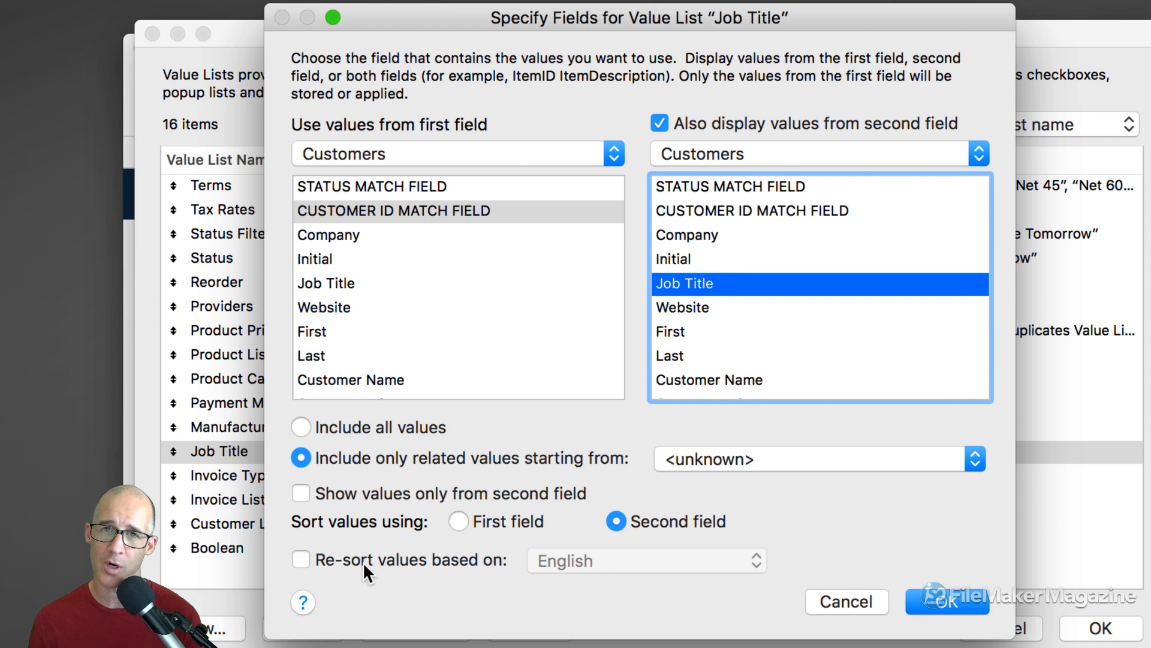
# Step: Turn on language-based re-sorting, view the languages offered while keeping English, and cancel the field specification
pyautogui.click(316, 564)
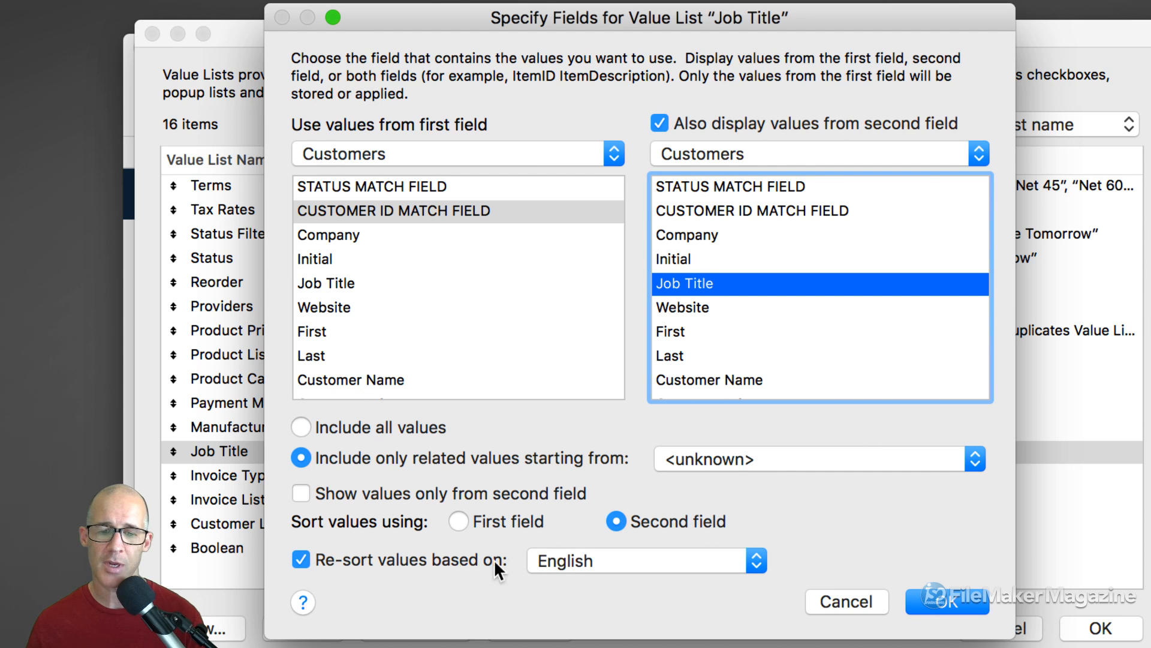
pyautogui.click(638, 564)
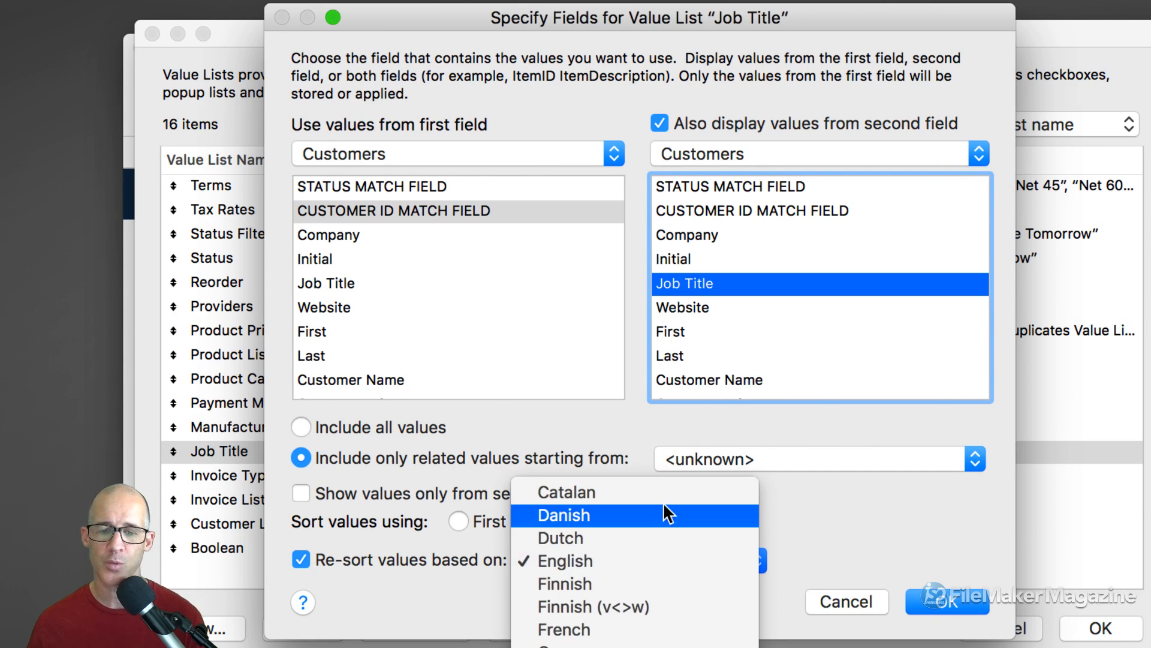
pyautogui.scroll(-10, 672, 646)
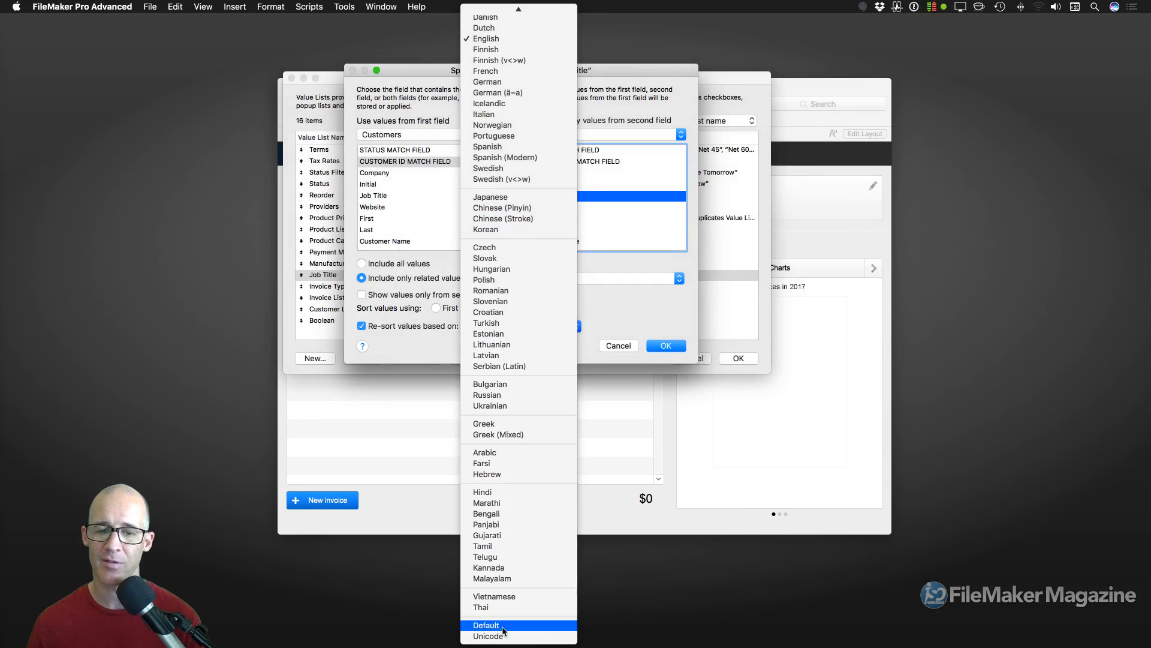
pyautogui.click(617, 313)
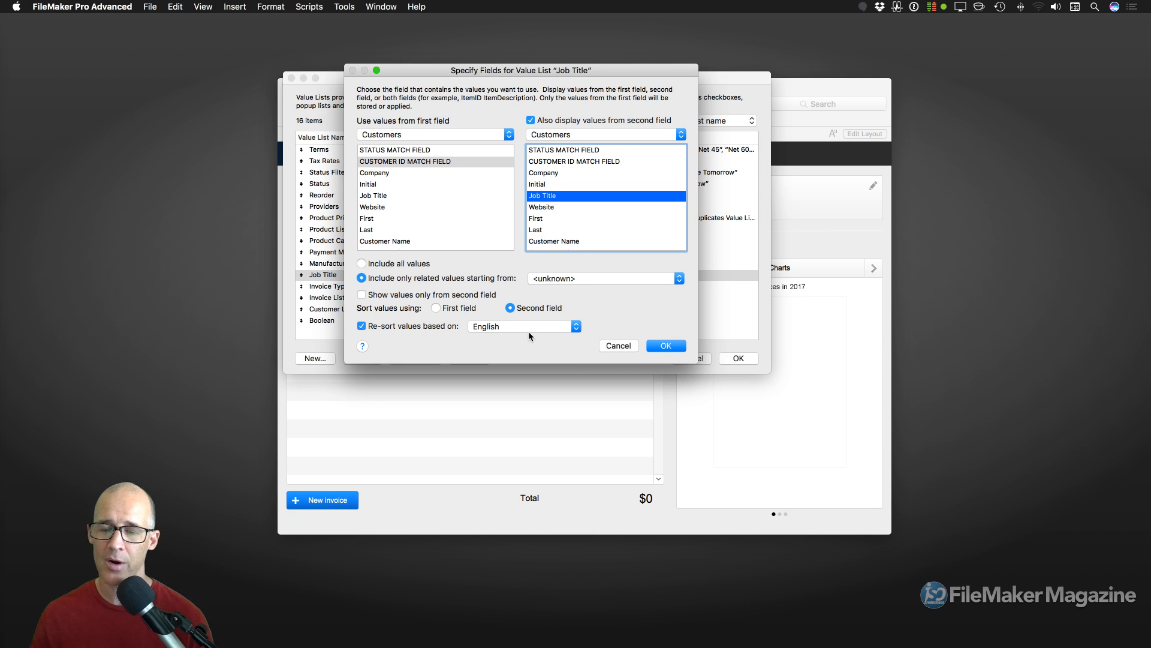
pyautogui.click(618, 346)
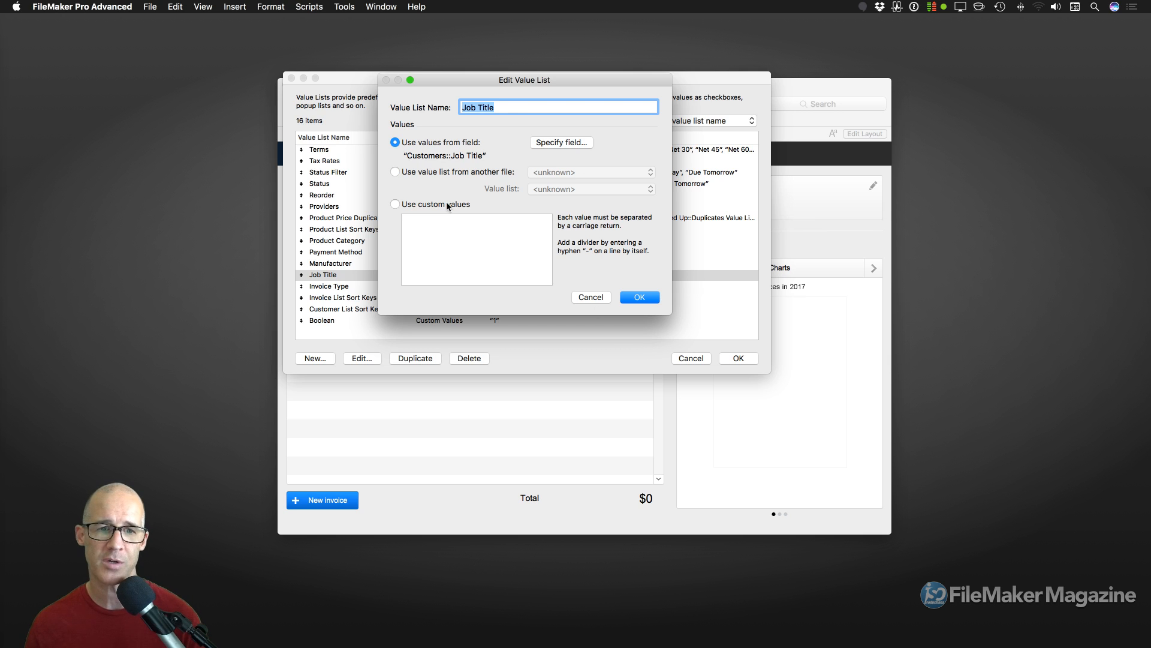
# Step: Try switching the Job Title list to custom values, cancel the edit, and close value list management, discarding all changes
pyautogui.click(411, 206)
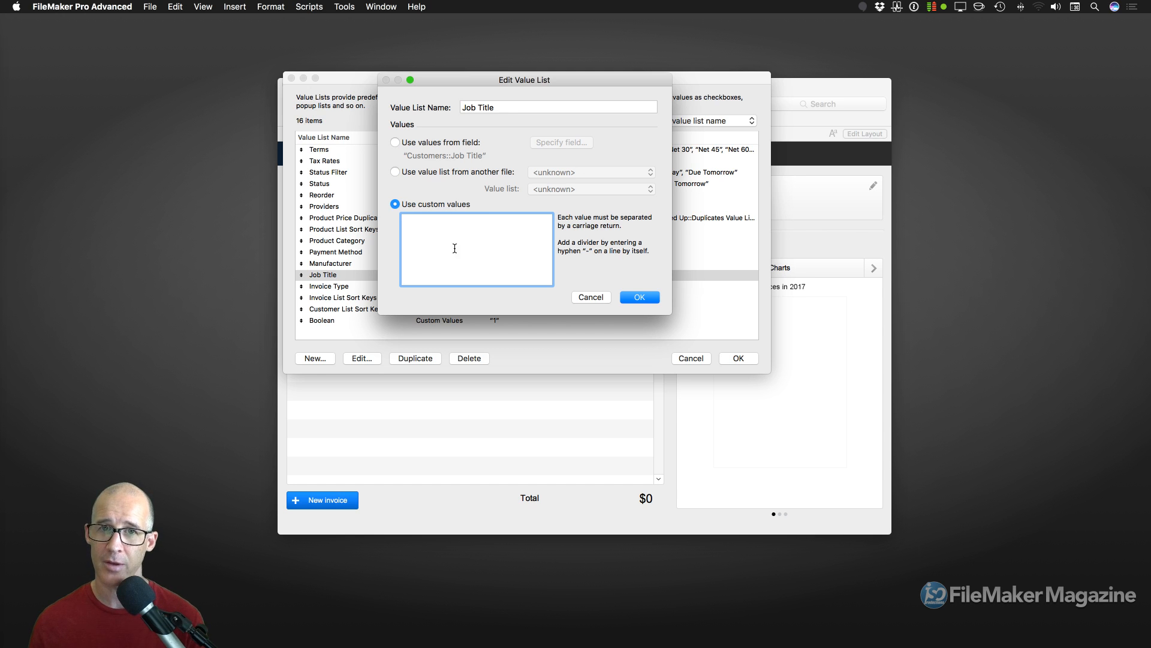
pyautogui.click(591, 298)
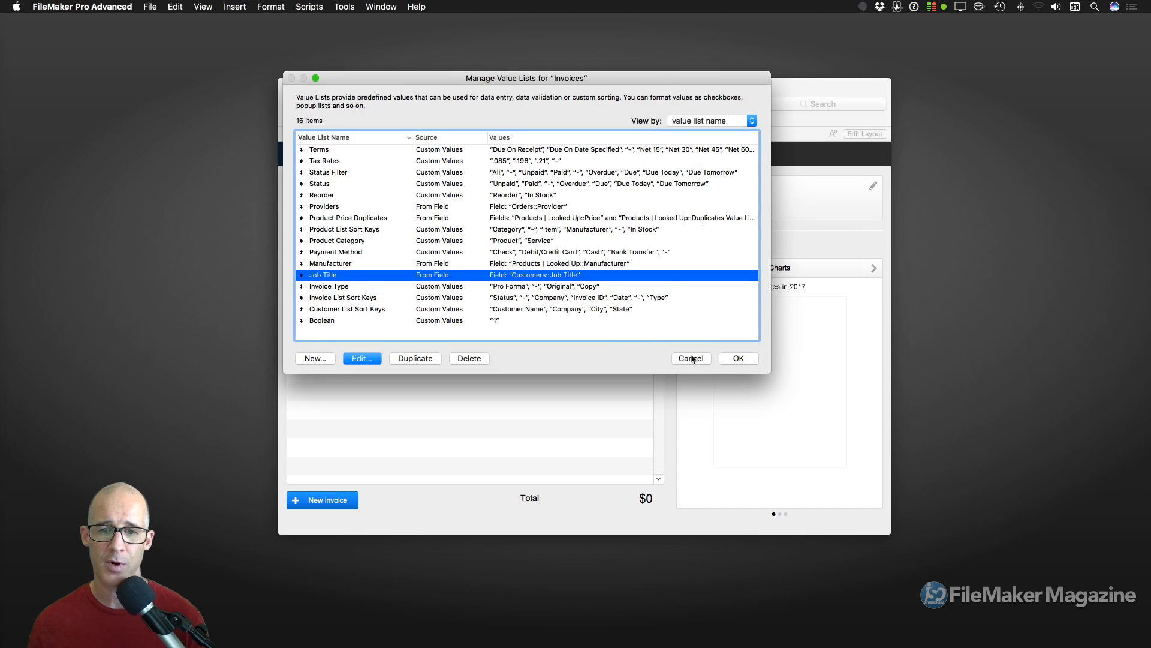
pyautogui.click(688, 360)
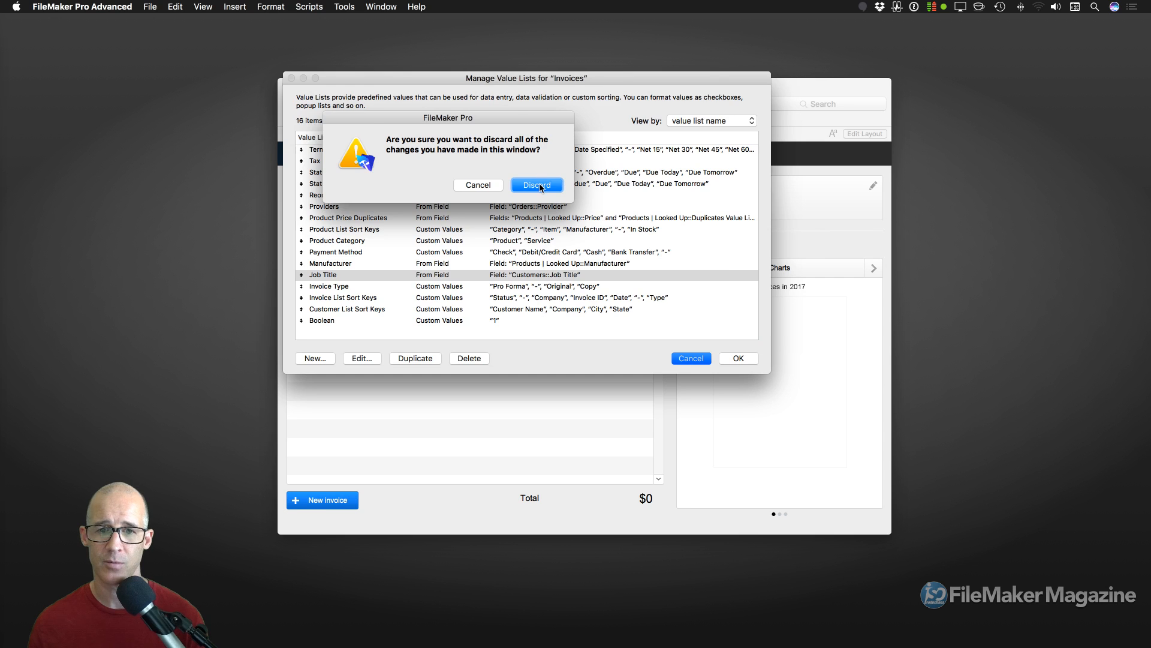
pyautogui.click(539, 184)
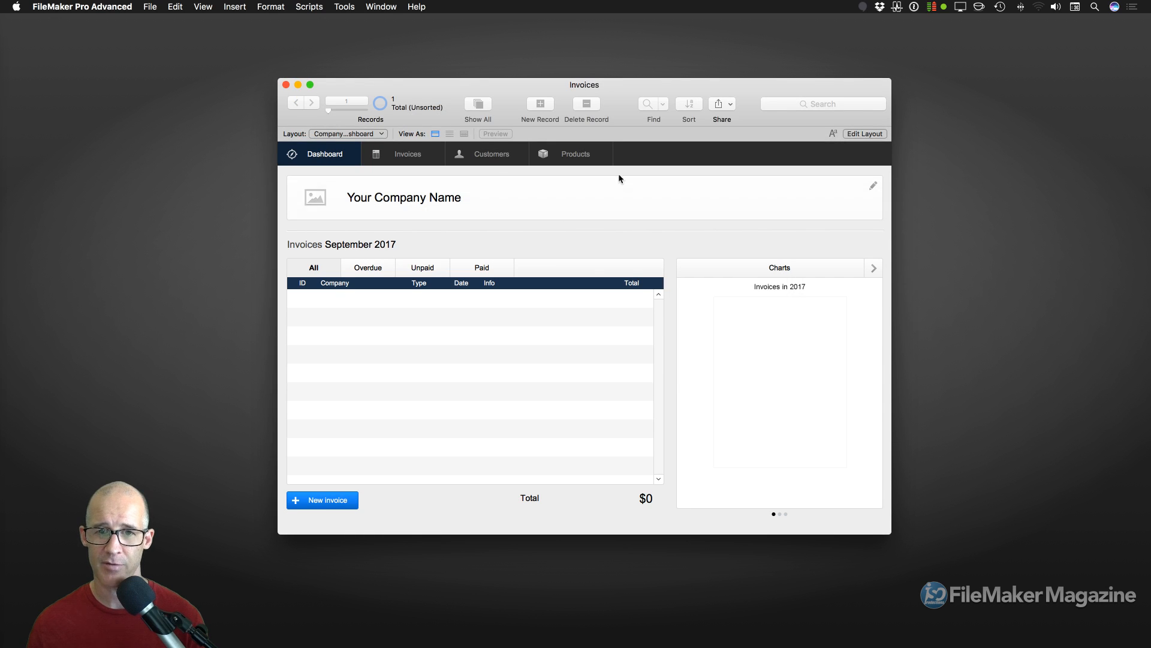
# Step: Put the Company Dashboard layout in Layout mode, try placing a new field in its header area, and cancel
pyautogui.moveTo(637, 89); pyautogui.dragTo(589, 70)
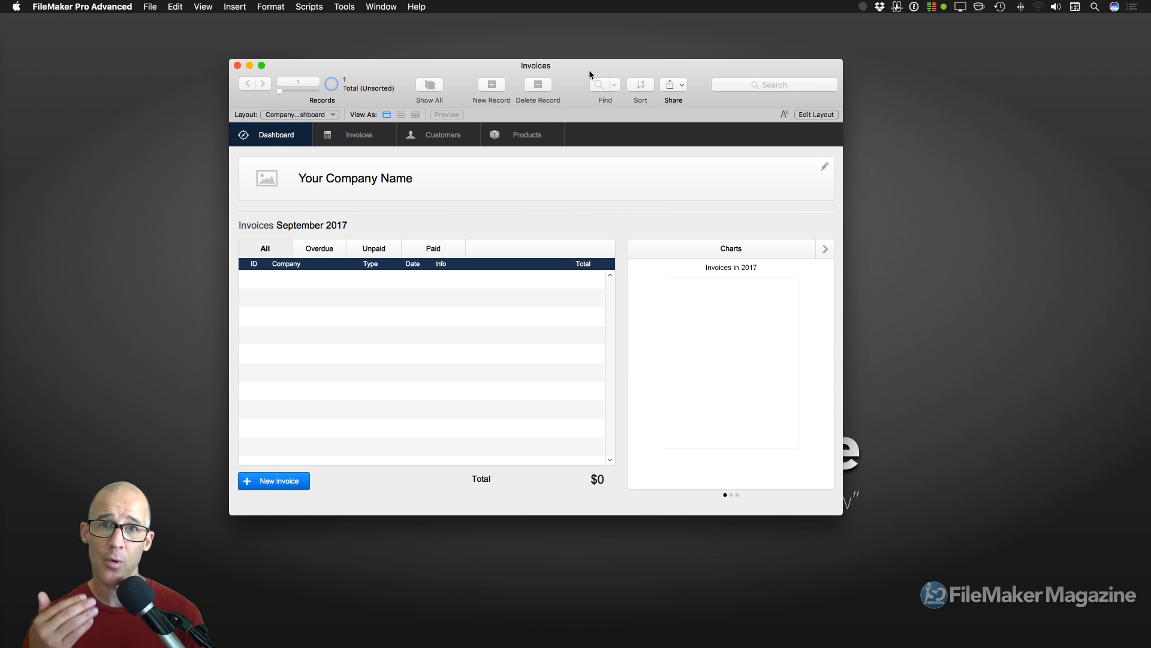
pyautogui.press('super+l')
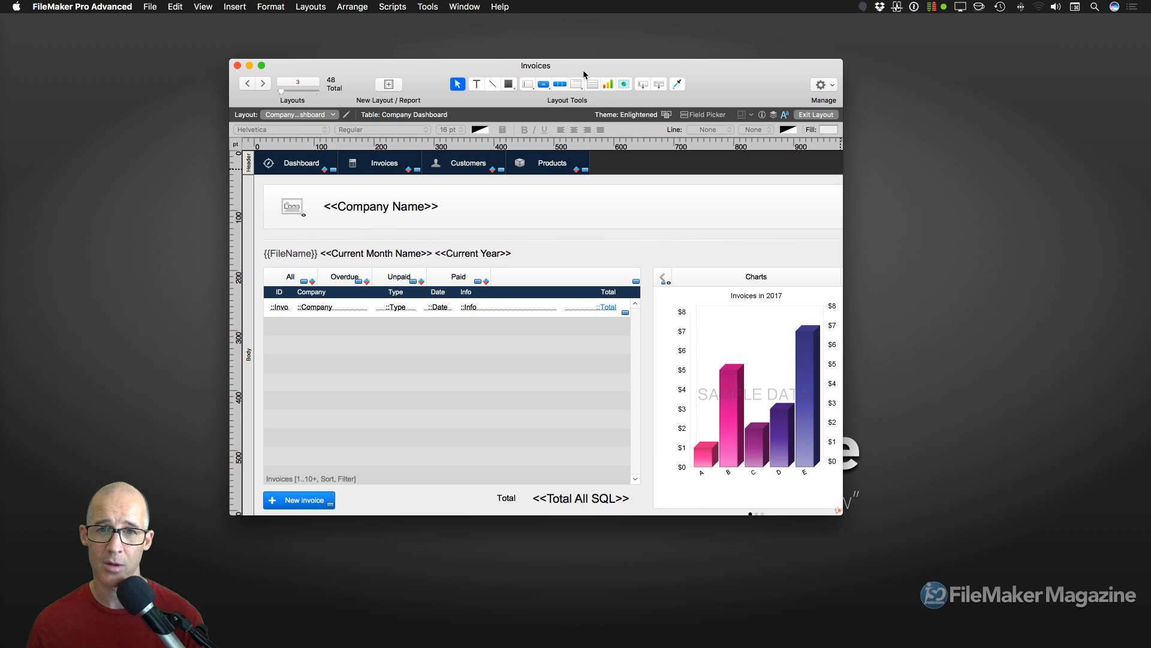
pyautogui.moveTo(583, 70); pyautogui.dragTo(550, 57)
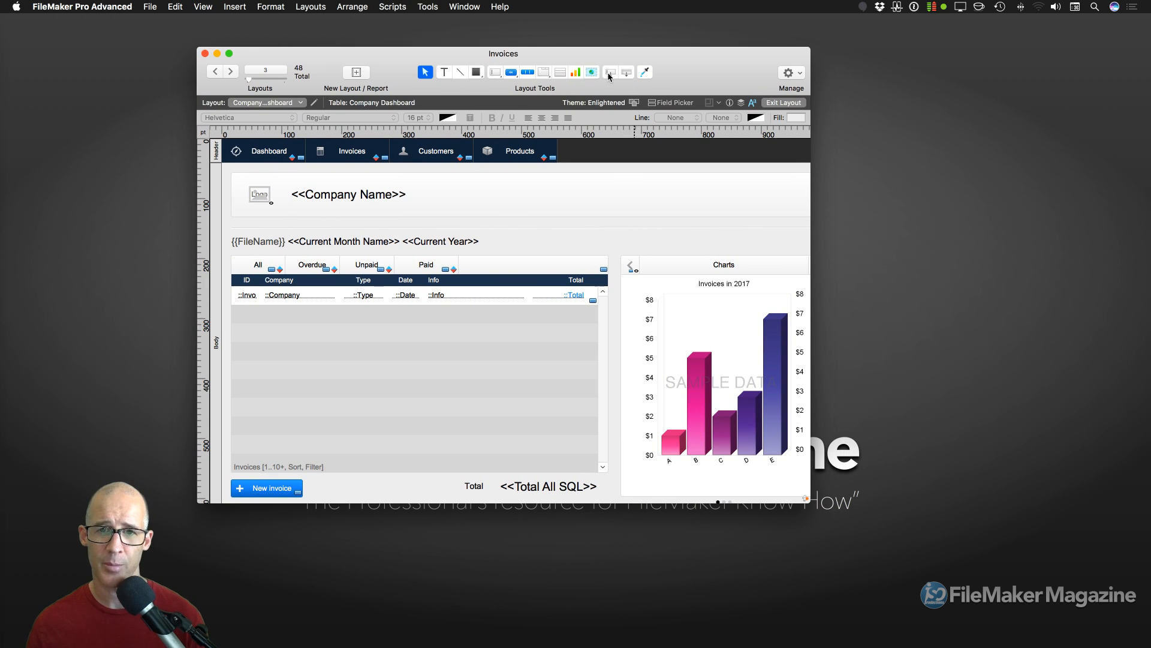
pyautogui.moveTo(609, 73); pyautogui.dragTo(505, 192)
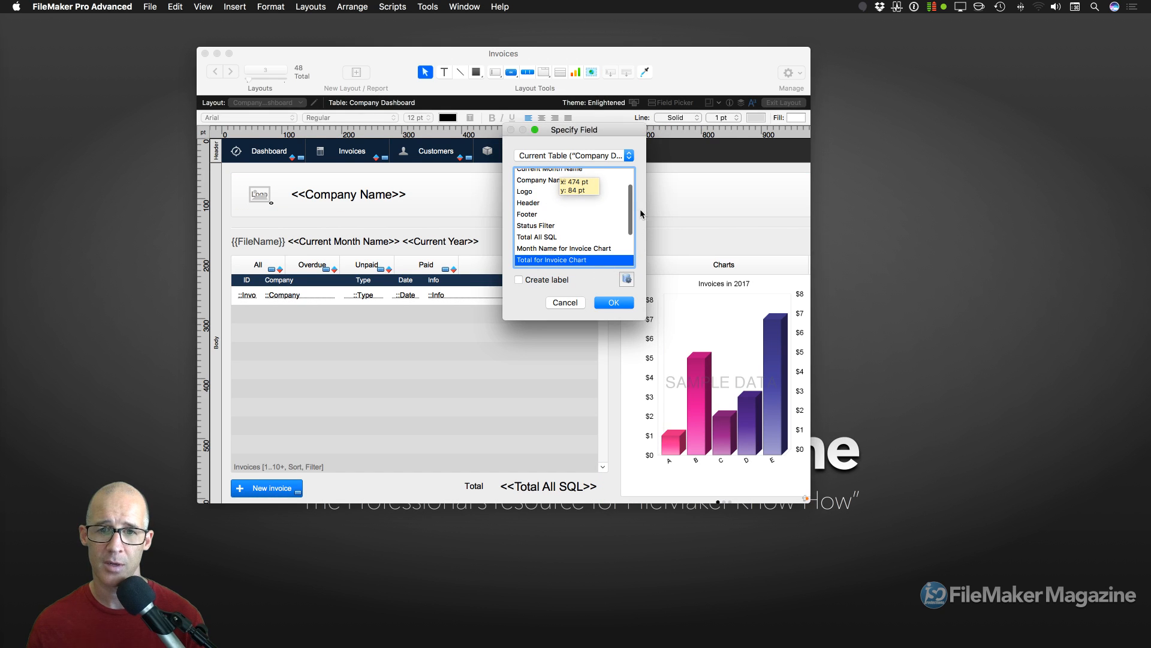
pyautogui.click(579, 303)
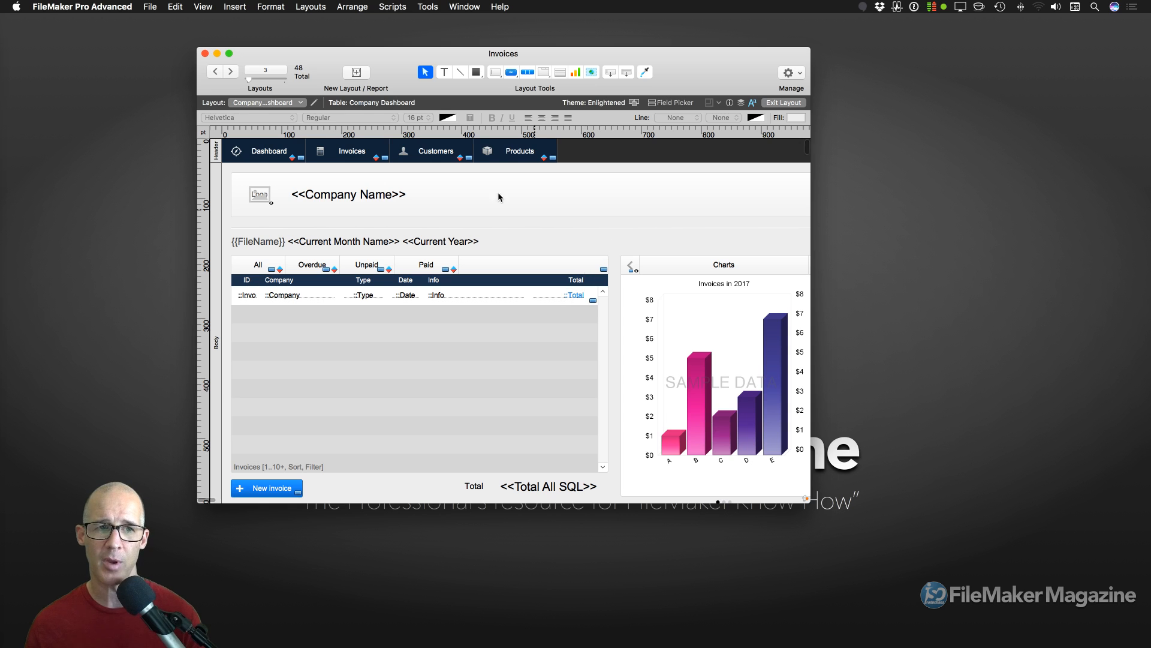
# Step: Switch to the desktop Invoice Details layout
pyautogui.click(287, 103)
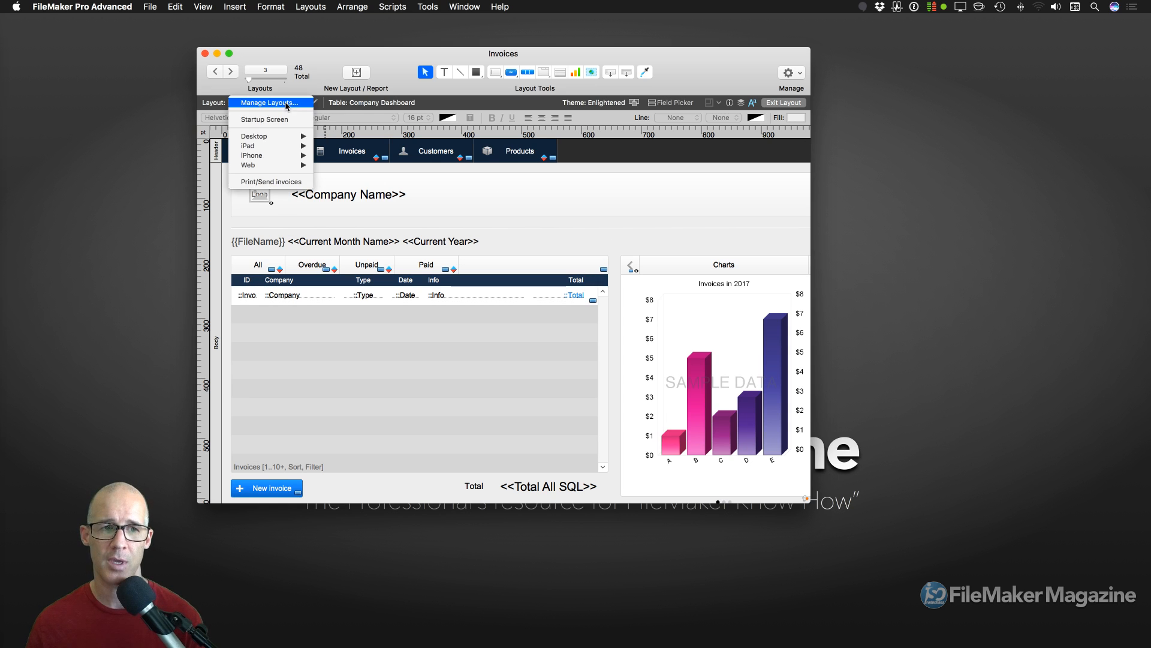
pyautogui.moveTo(289, 138)
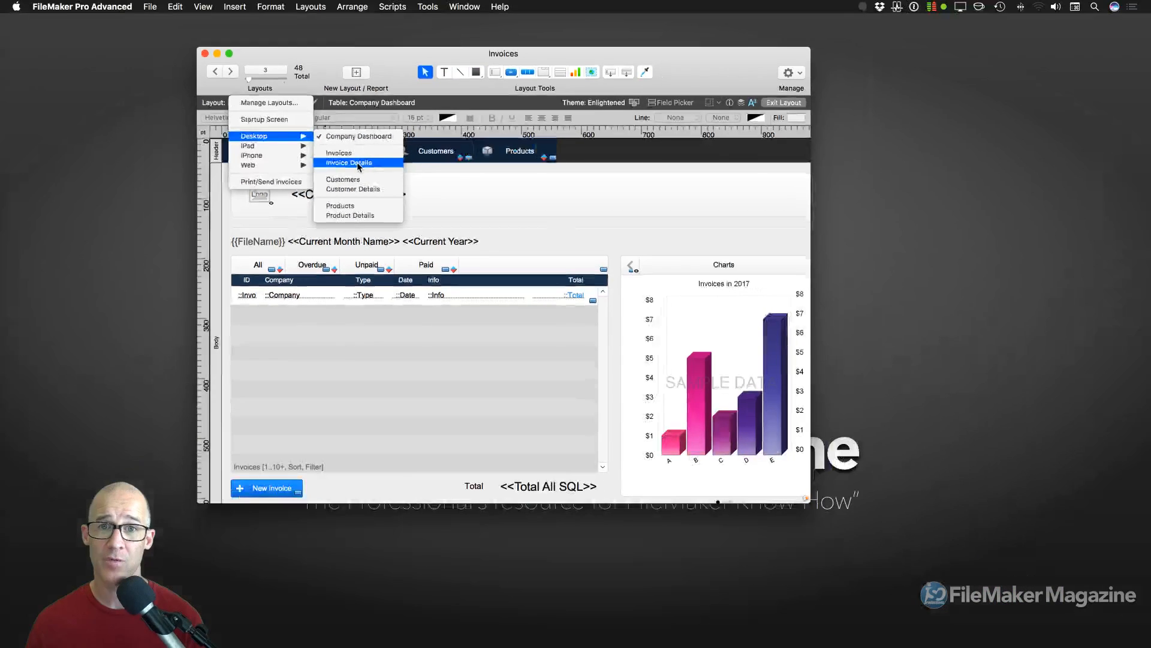
pyautogui.click(357, 162)
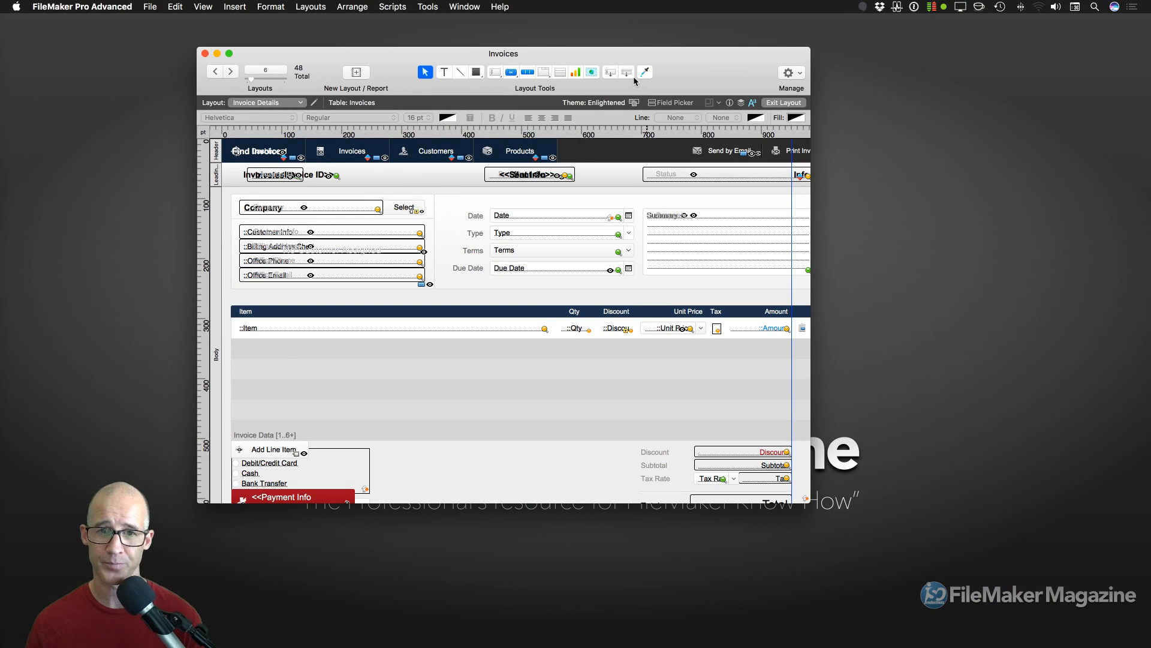
# Step: Start placing a field above the Date field and switch its source between Company Dashboard and the current table, ending on Invoices
pyautogui.moveTo(615, 75); pyautogui.dragTo(566, 196)
pyautogui.click(594, 155)
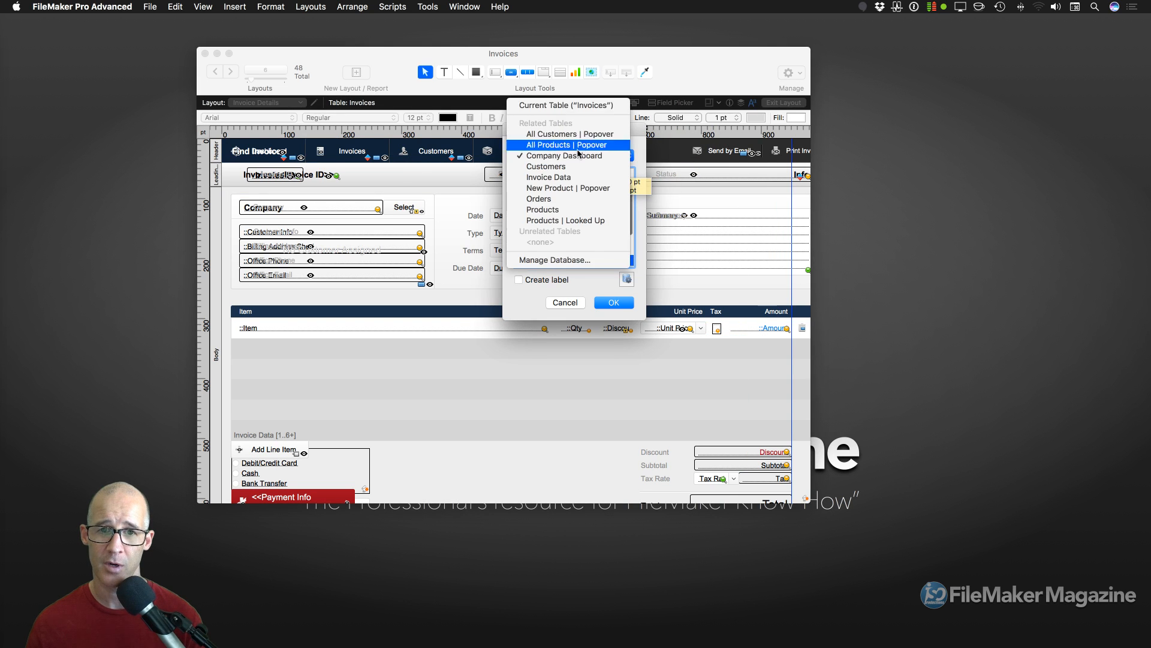
pyautogui.click(577, 107)
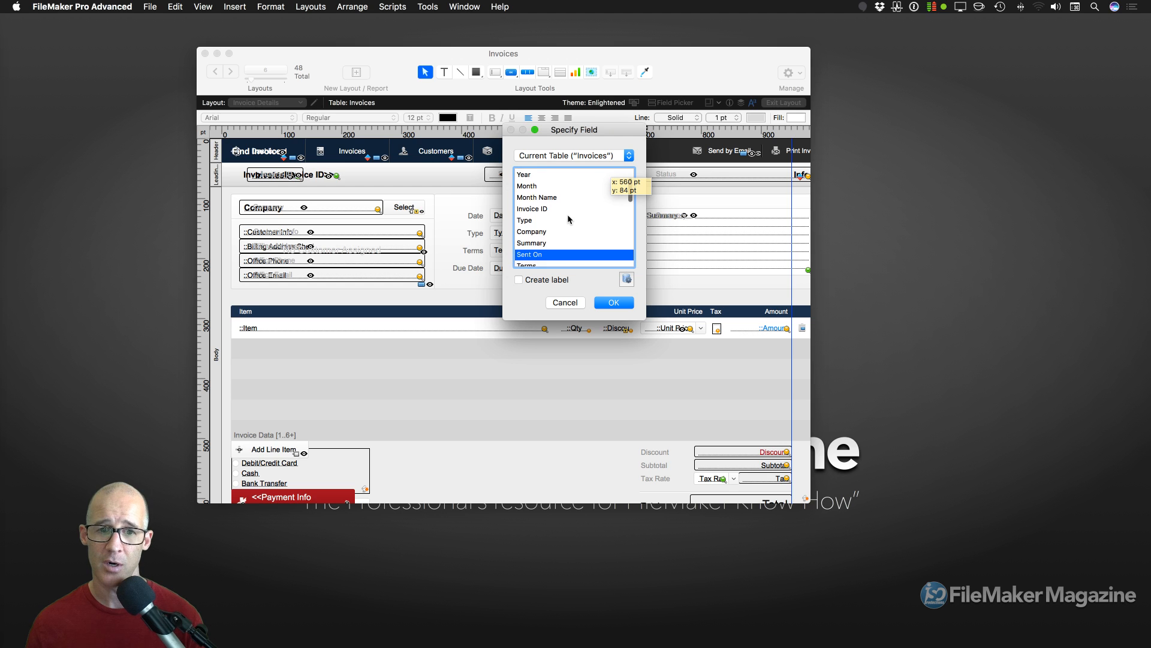
pyautogui.scroll(-1, 569, 219)
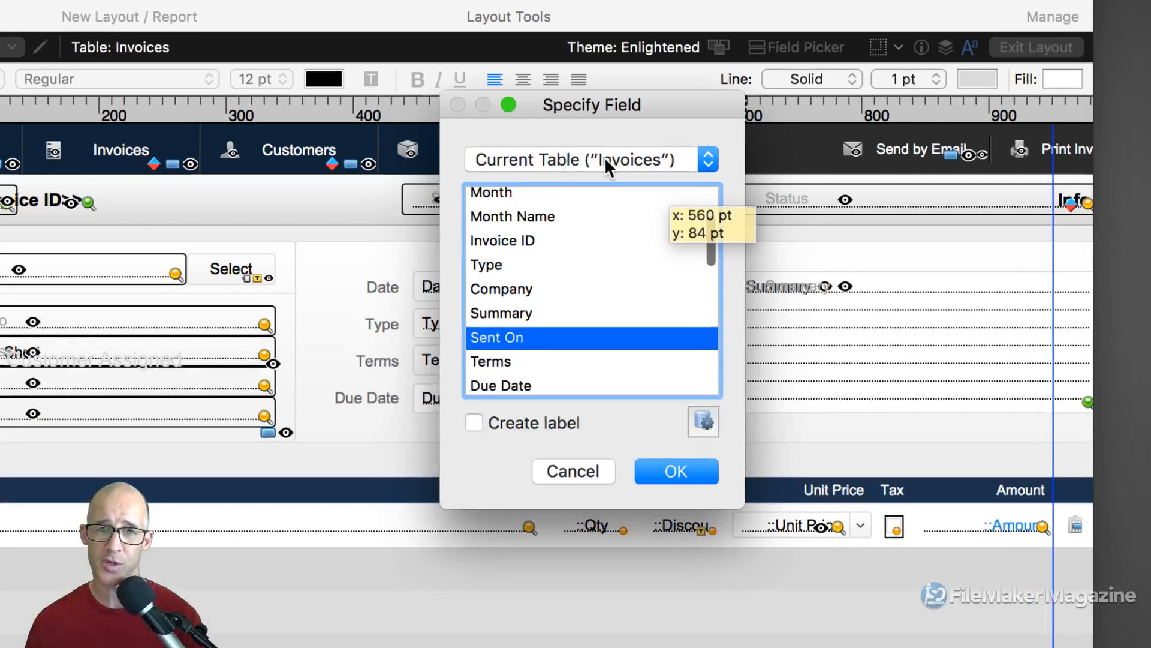
pyautogui.click(568, 157)
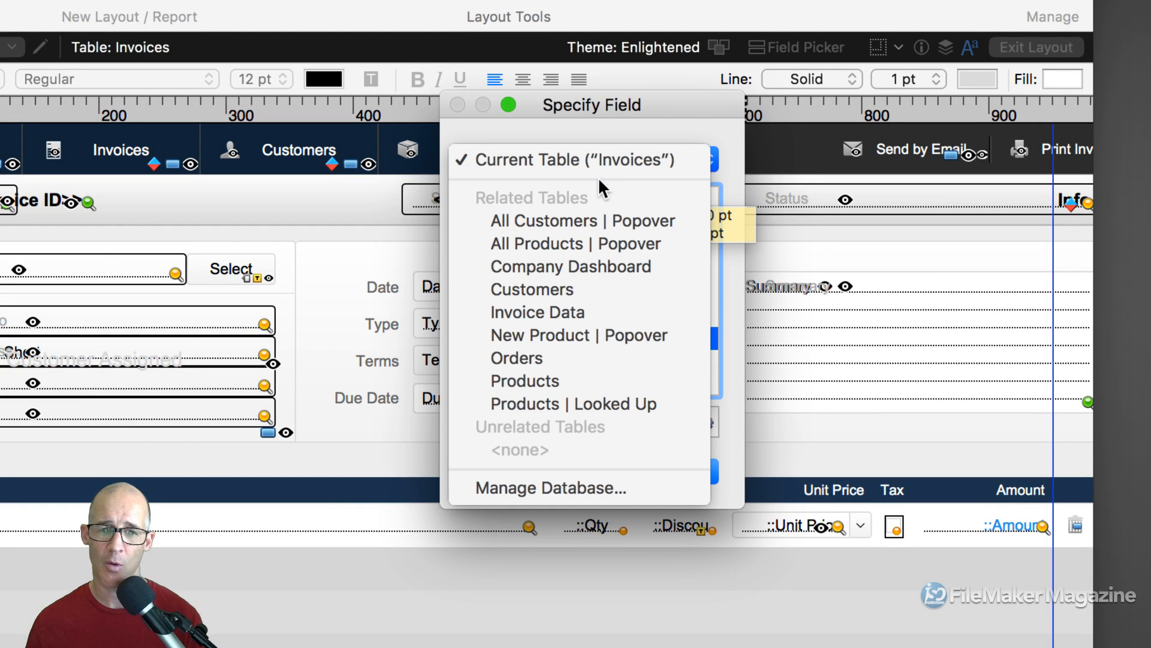
pyautogui.click(584, 264)
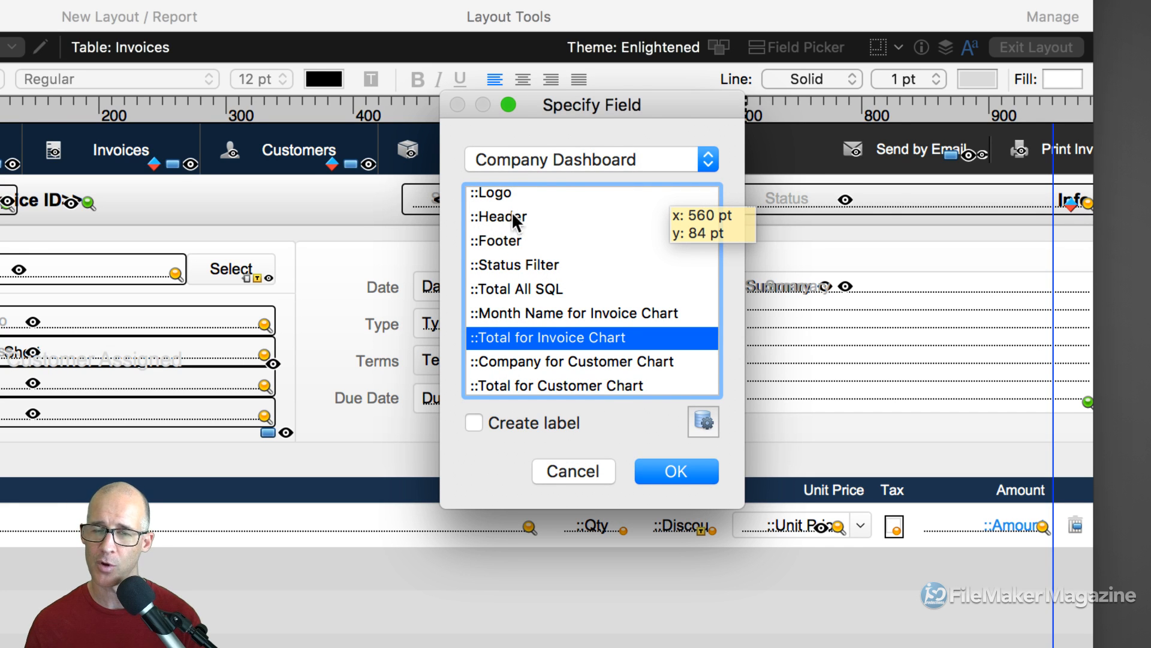
pyautogui.click(565, 157)
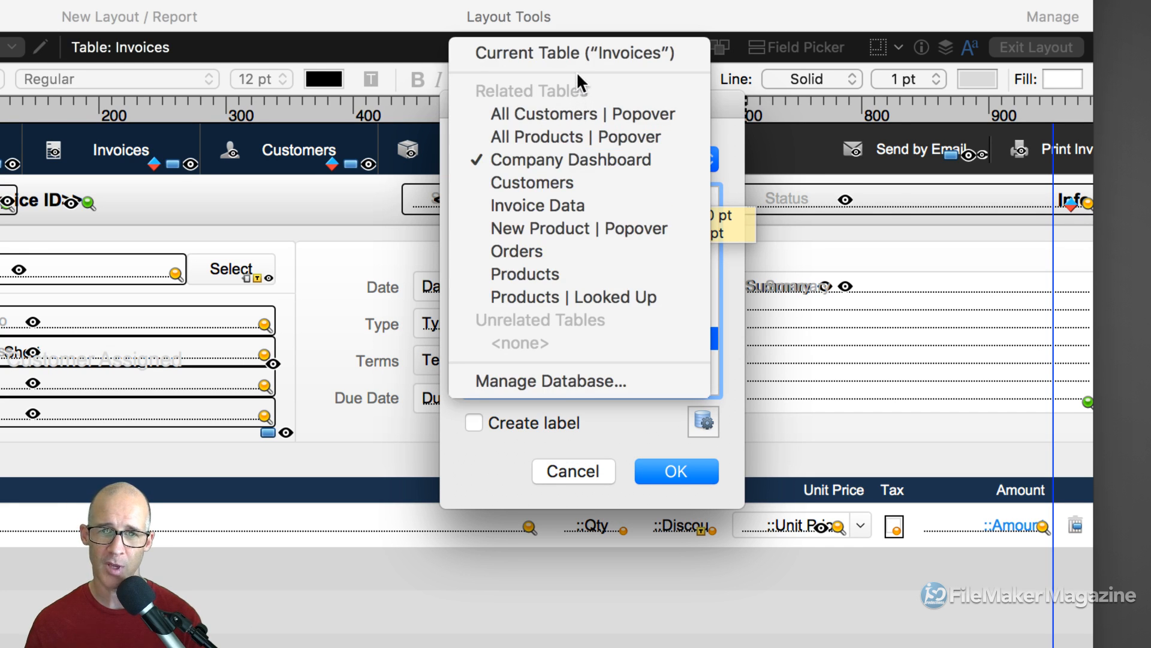
pyautogui.click(551, 50)
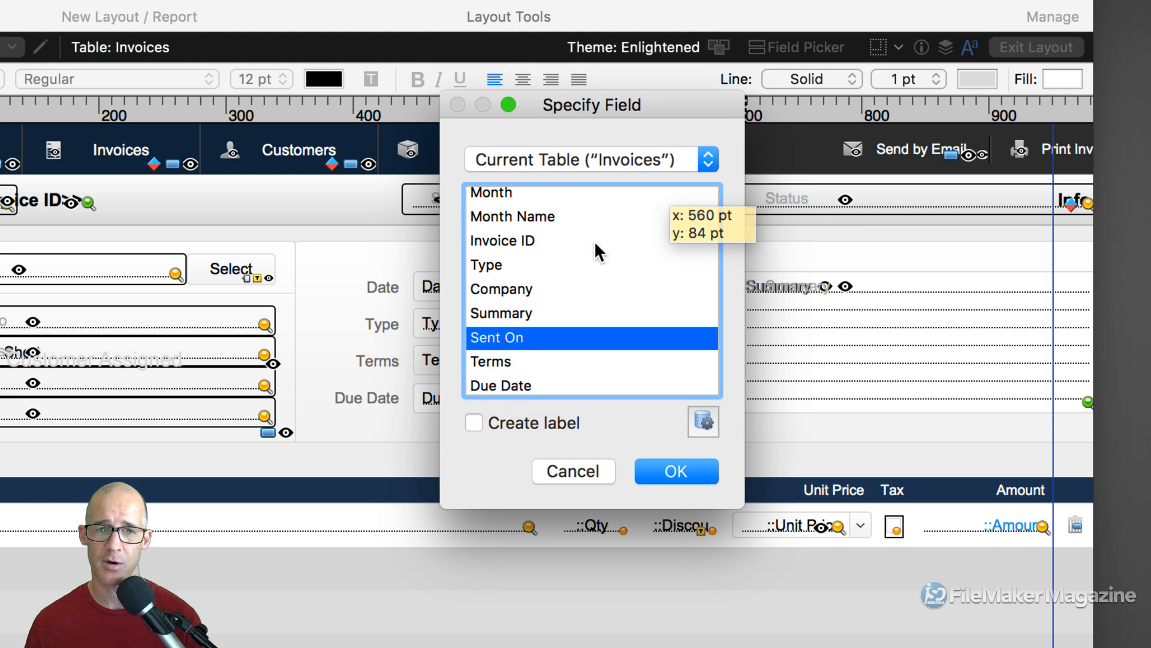
# Step: Place the Status field just above the Date field, widened to about 206 pt
pyautogui.scroll(-5, 546, 322)
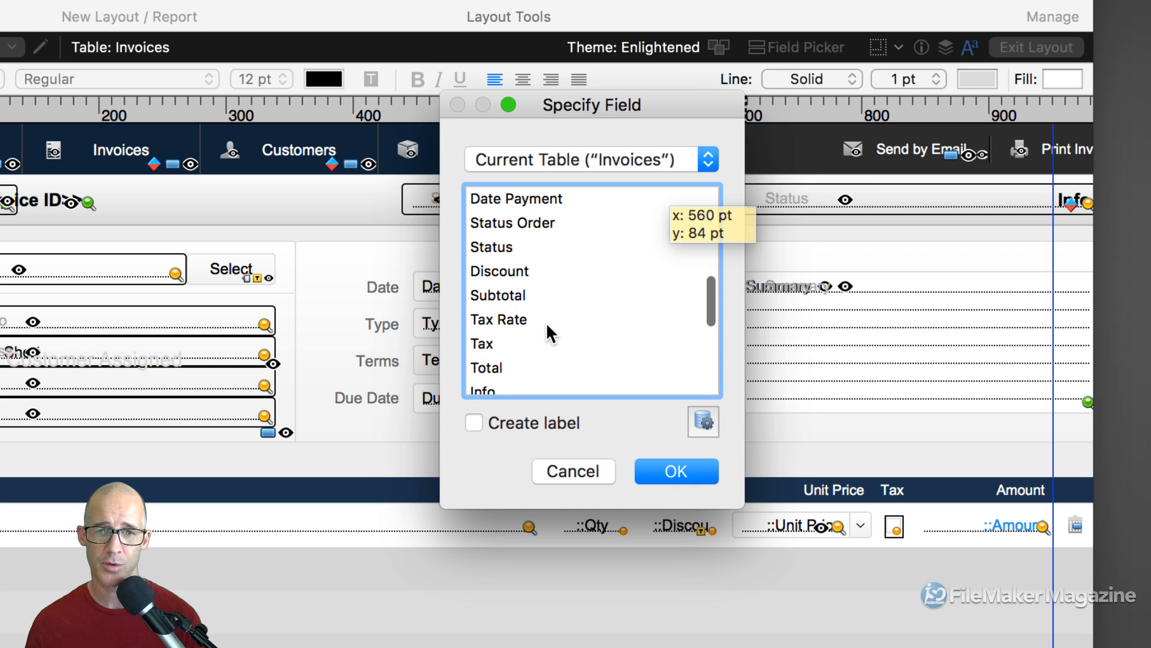
pyautogui.click(513, 246)
pyautogui.click(689, 470)
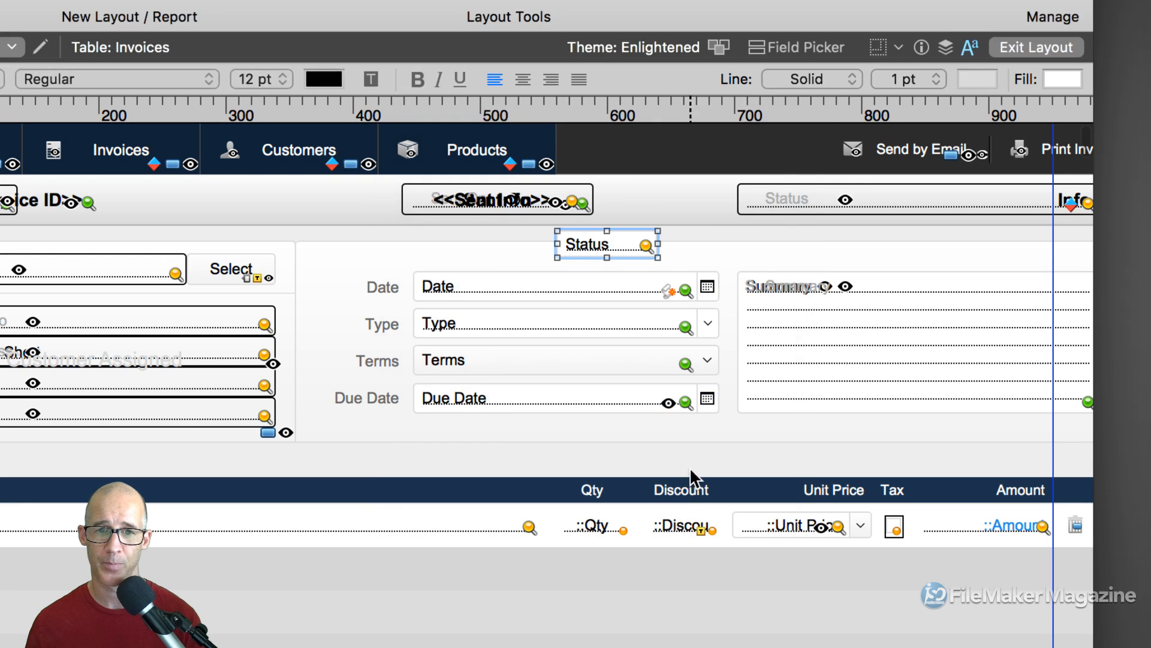
pyautogui.moveTo(661, 244); pyautogui.dragTo(818, 242)
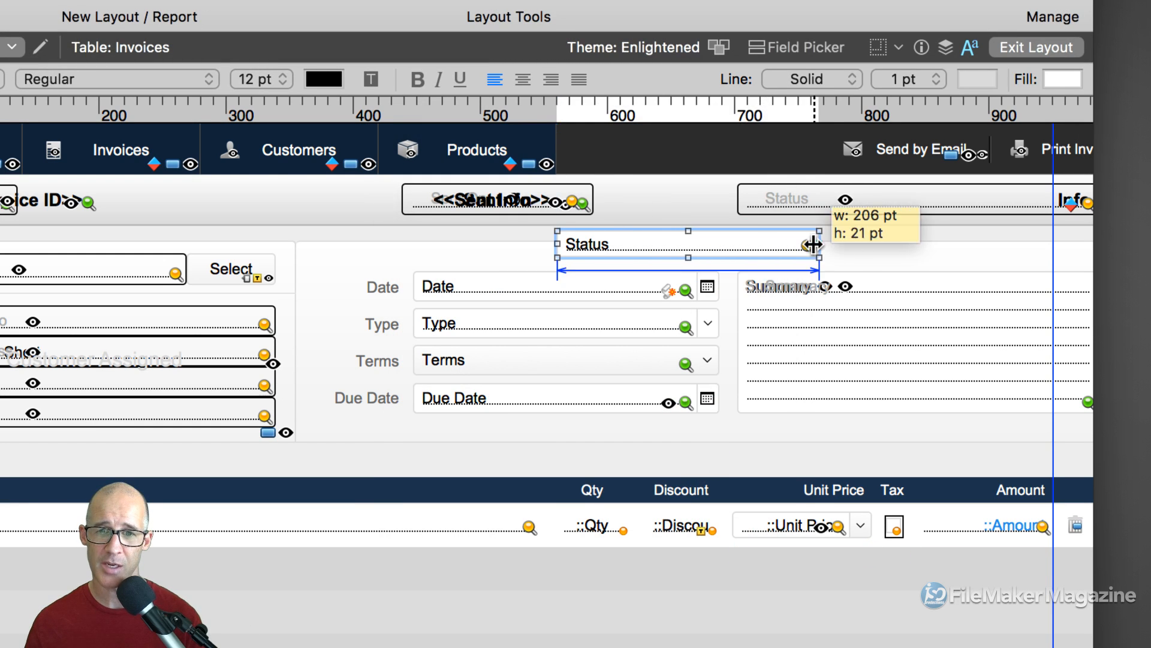
pyautogui.moveTo(728, 243); pyautogui.dragTo(642, 246)
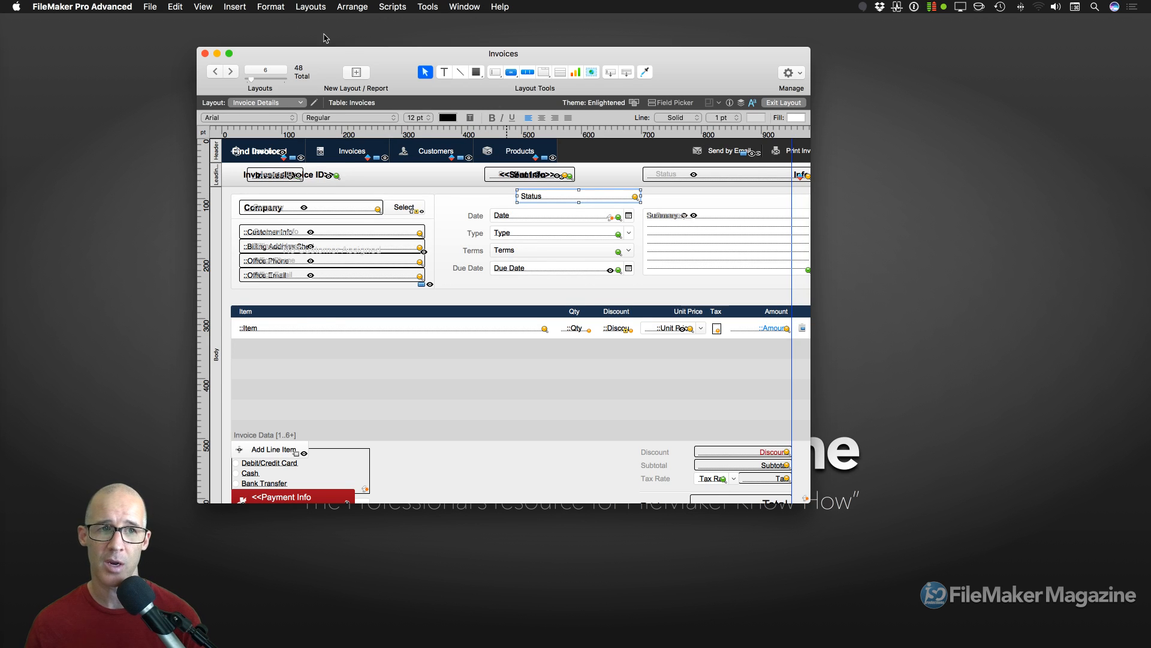
# Step: Show the Inspector and position it beside the Status field
pyautogui.click(203, 6)
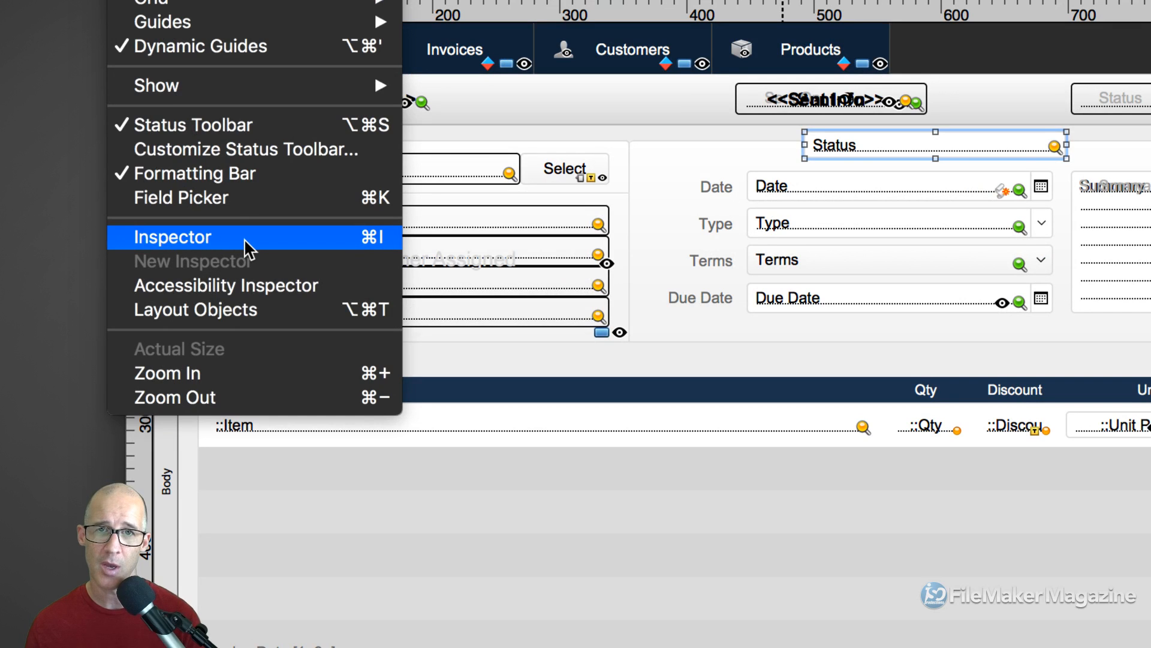
pyautogui.click(243, 238)
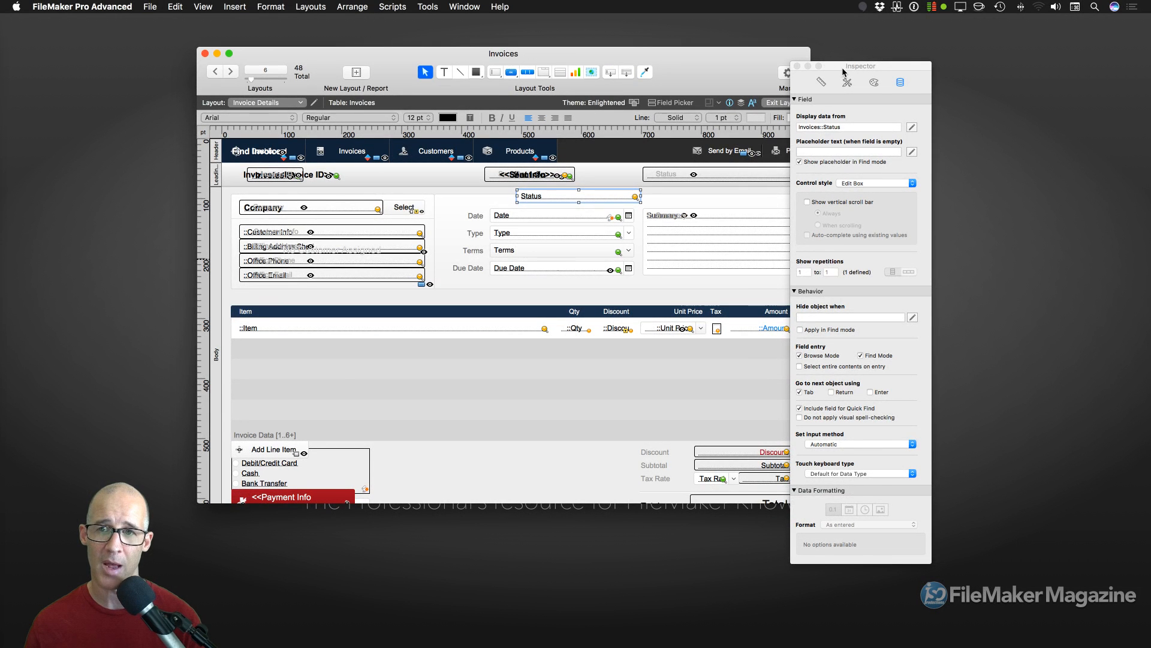
pyautogui.moveTo(840, 67); pyautogui.dragTo(753, 63)
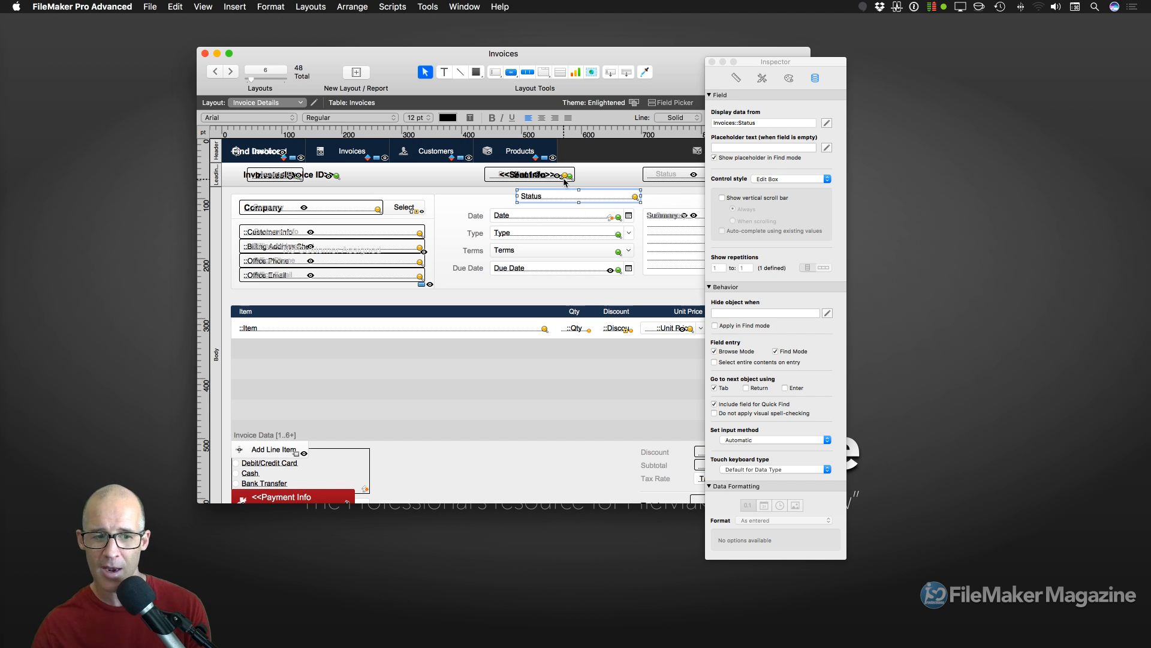
pyautogui.moveTo(564, 180)
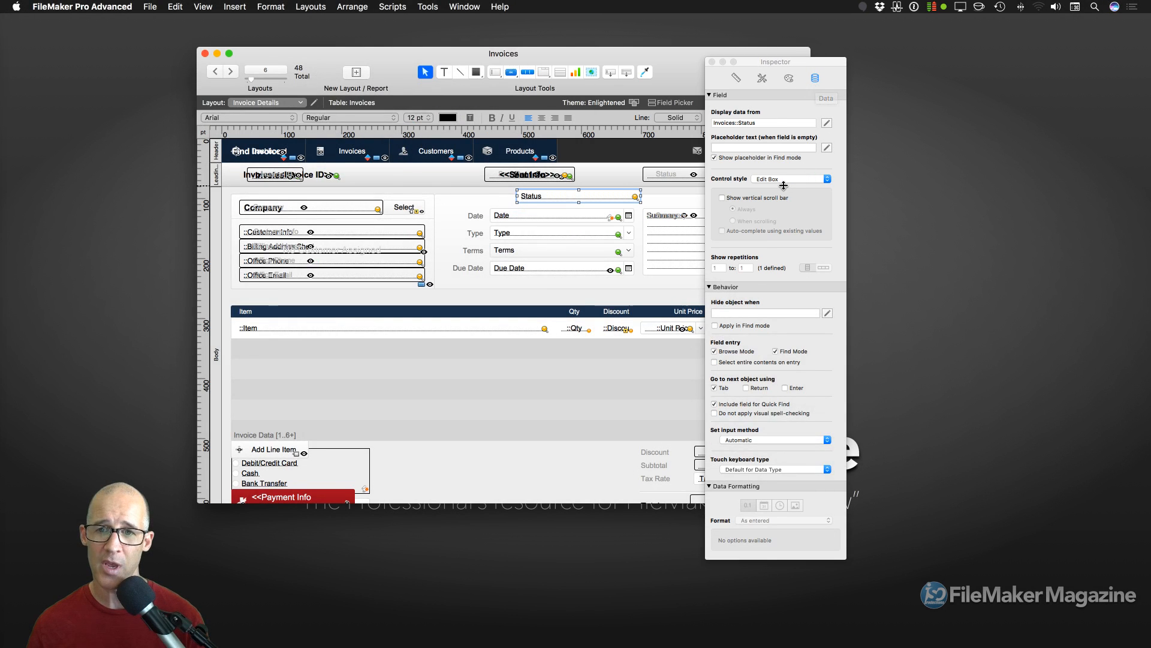
pyautogui.moveTo(768, 61); pyautogui.dragTo(704, 71)
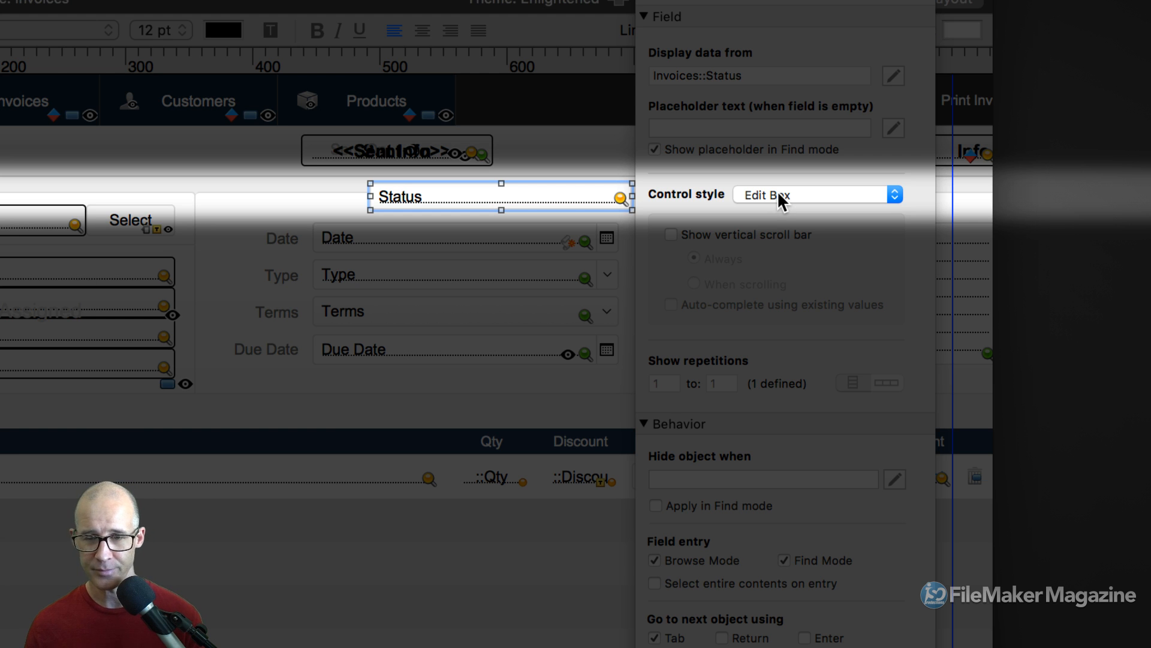
# Step: Format the Status field as a Pop-up Menu that takes its values from the Status value list
pyautogui.click(778, 194)
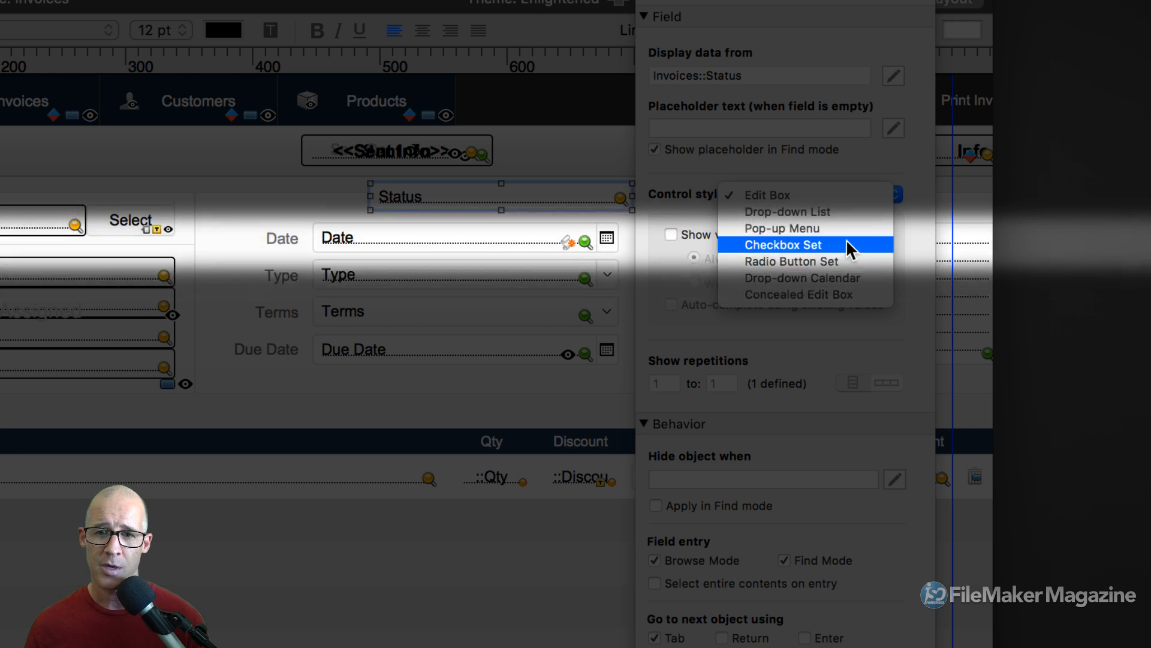
pyautogui.click(835, 225)
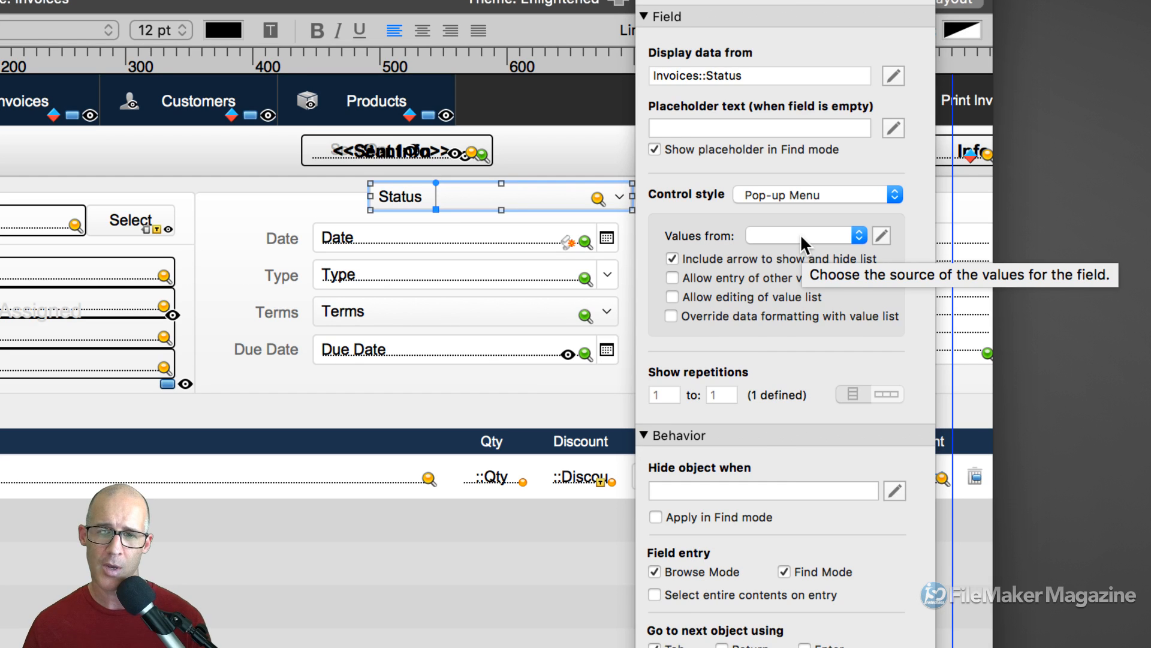
pyautogui.click(802, 238)
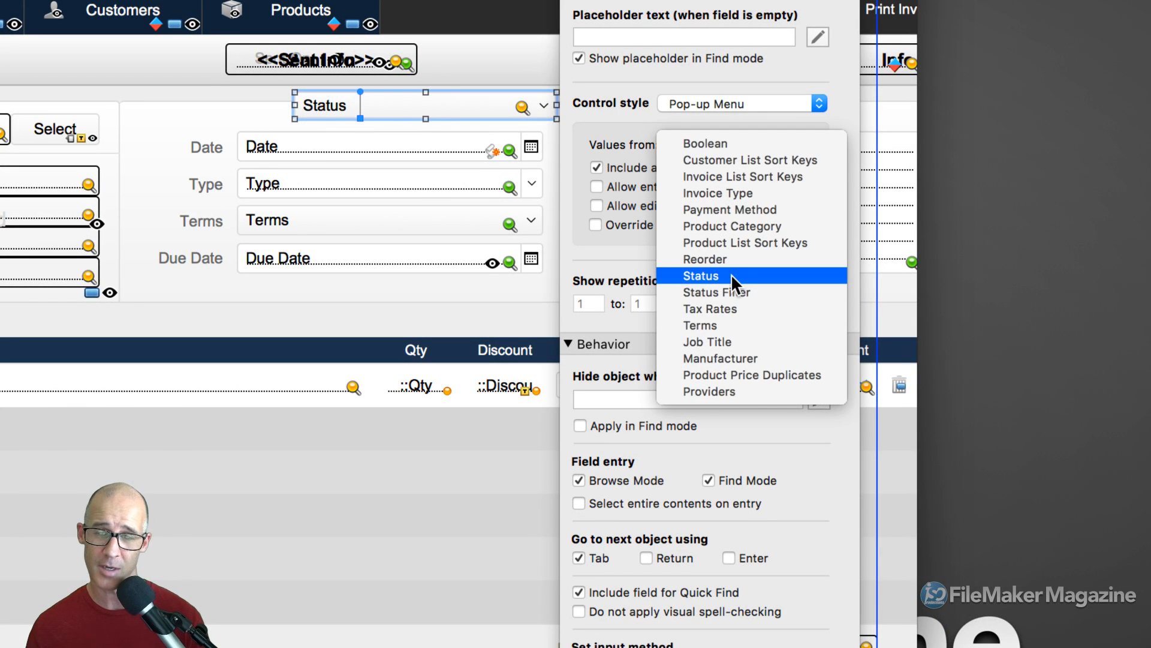
pyautogui.click(732, 276)
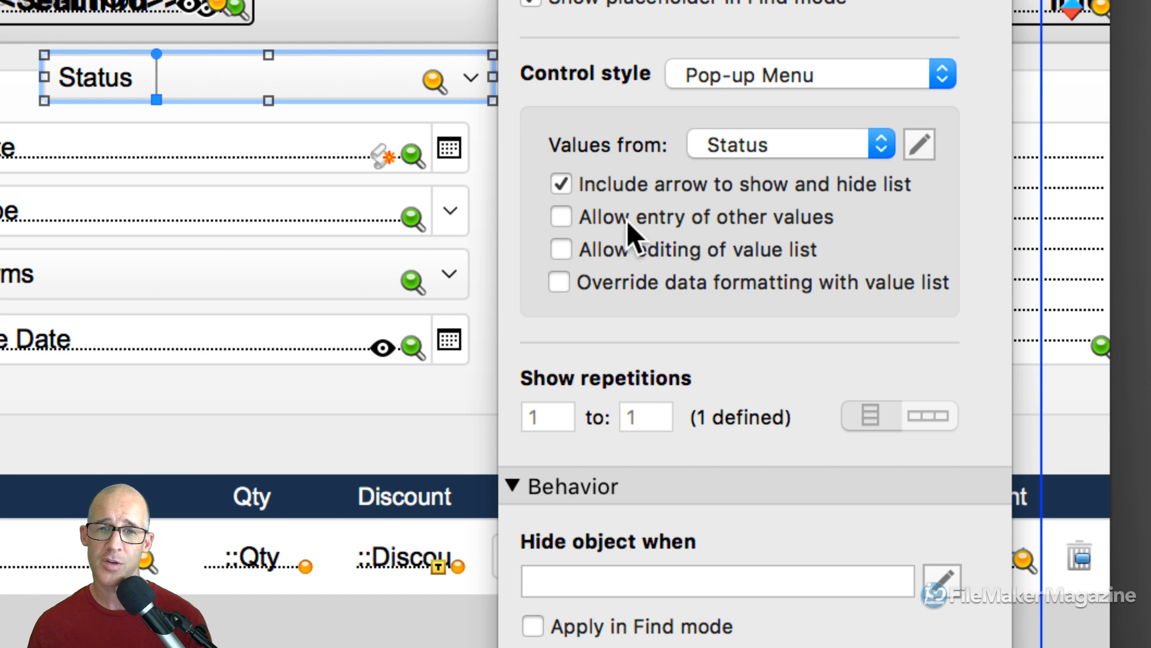
# Step: Try the Status pop-up's arrow and editing options, ending with the arrow included, other values allowed and value list editing off
pyautogui.click(597, 248)
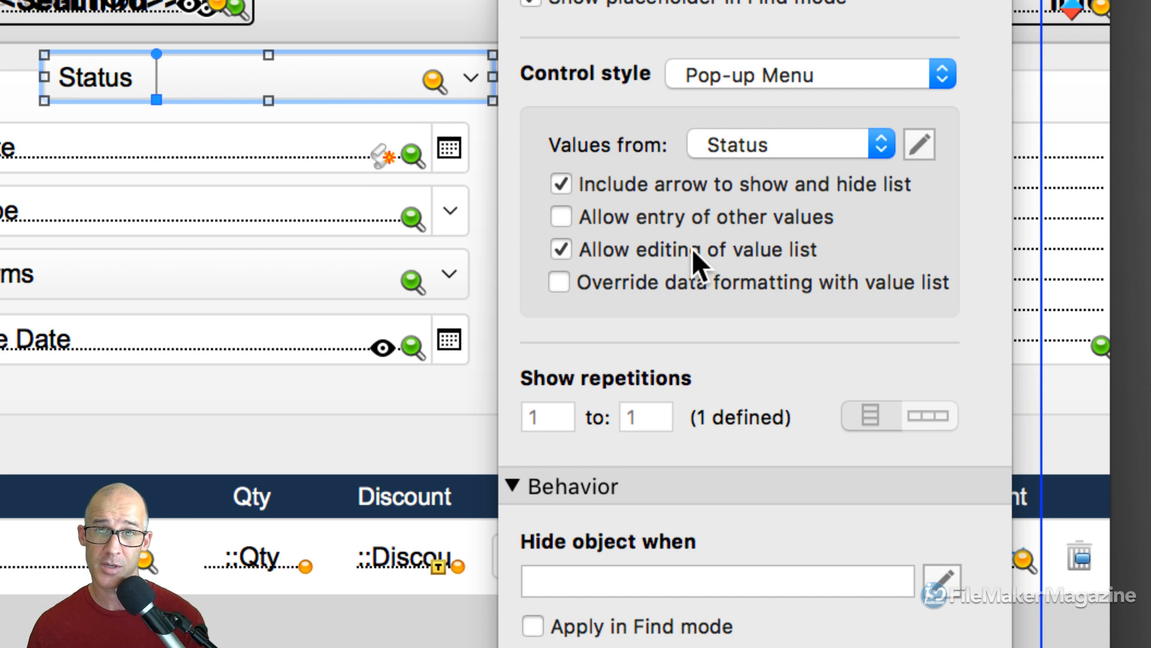
pyautogui.click(666, 221)
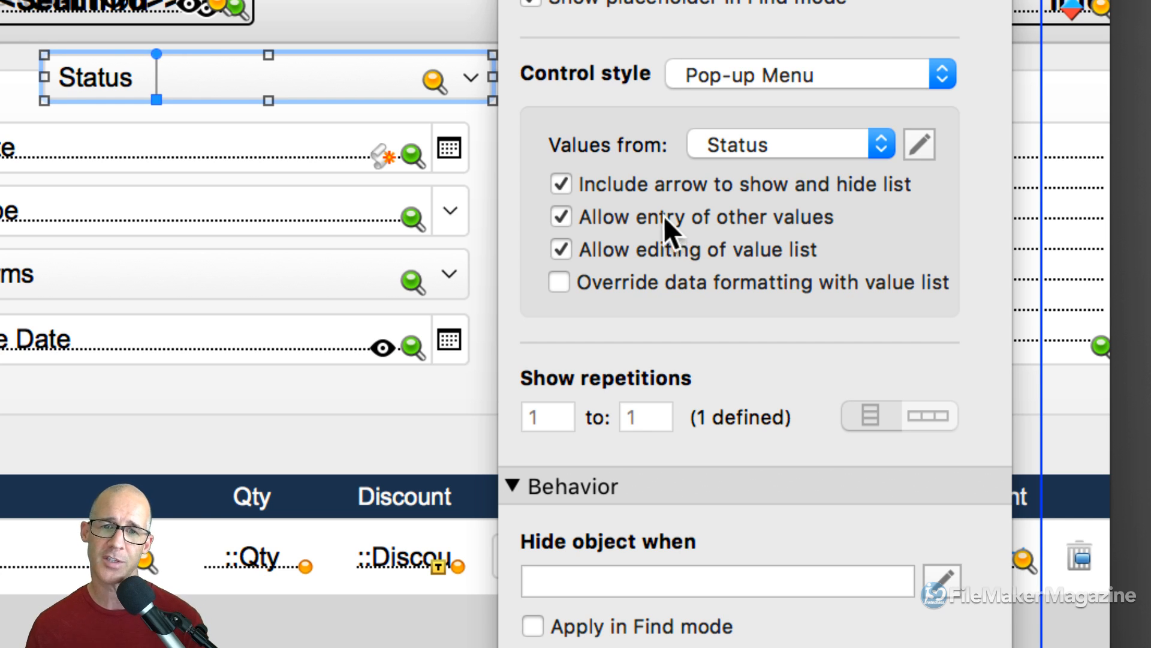
pyautogui.click(683, 183)
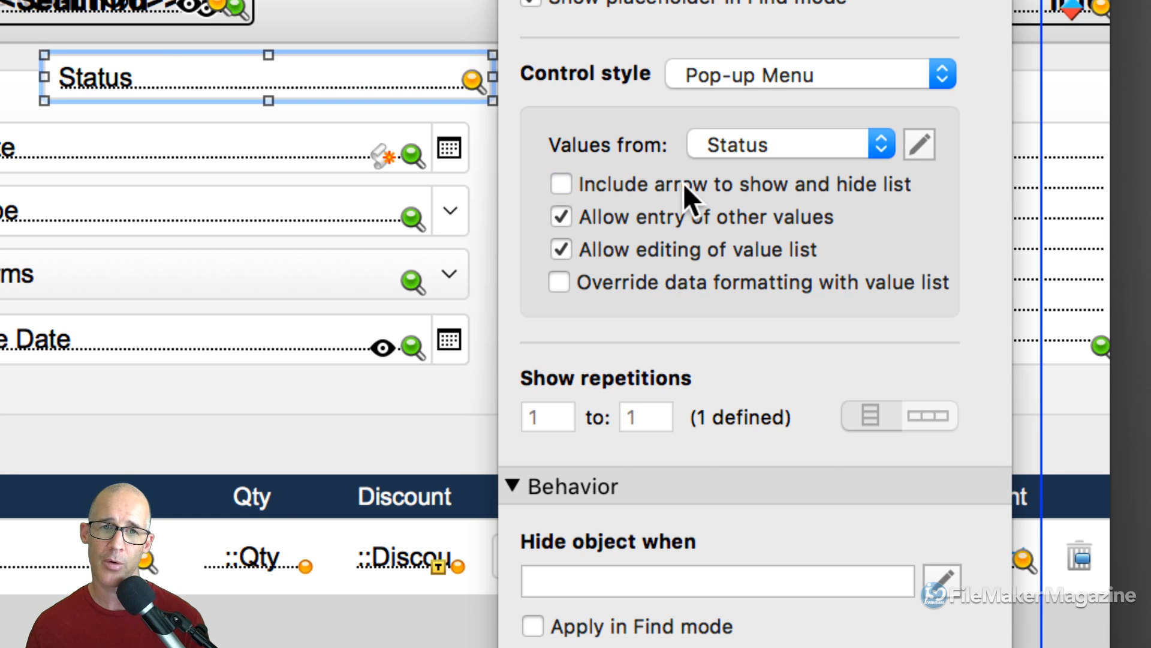
pyautogui.click(627, 182)
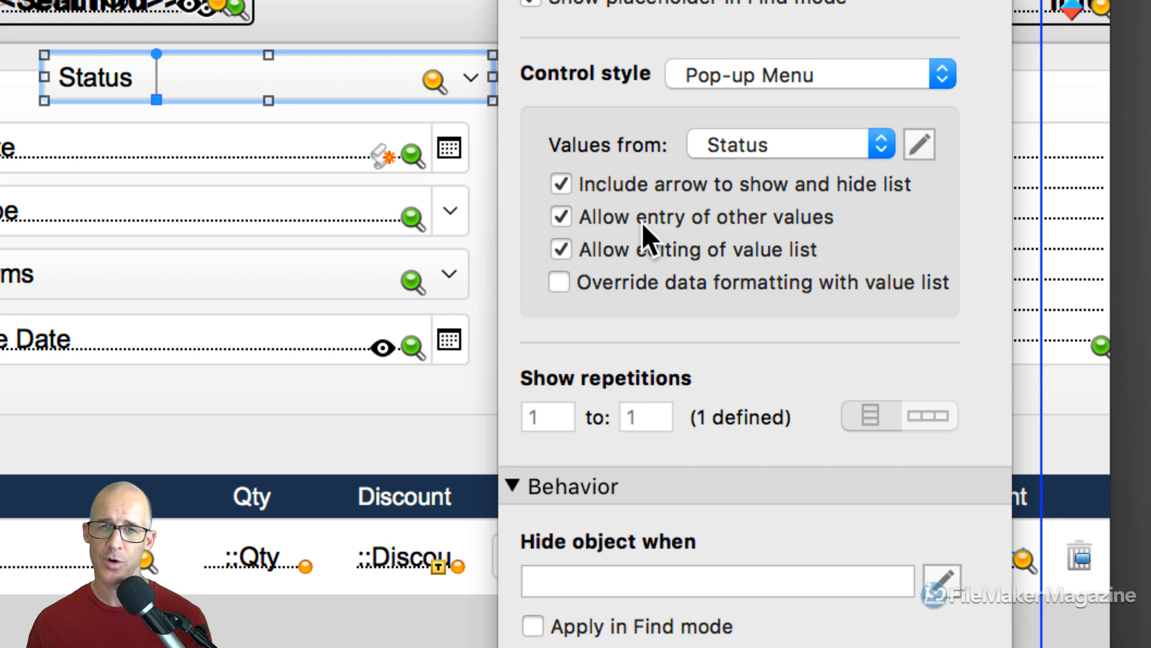
pyautogui.click(603, 246)
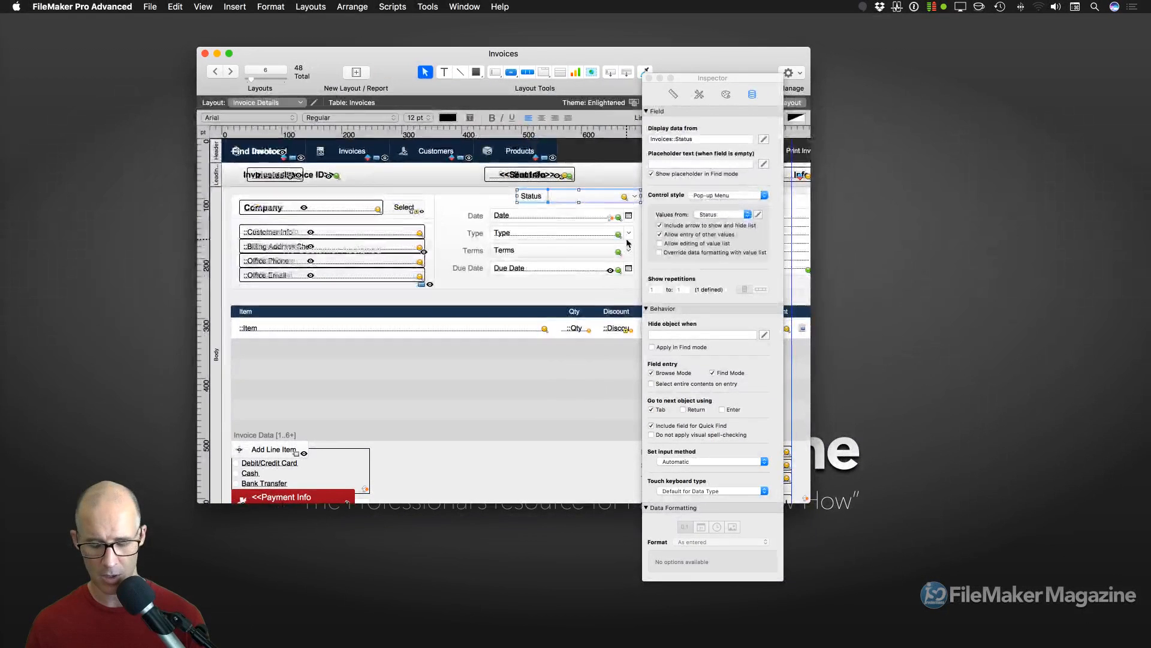
# Step: Switch the layout to Browse mode, create a new invoice record and dismiss the customer selection
pyautogui.press('super+b')
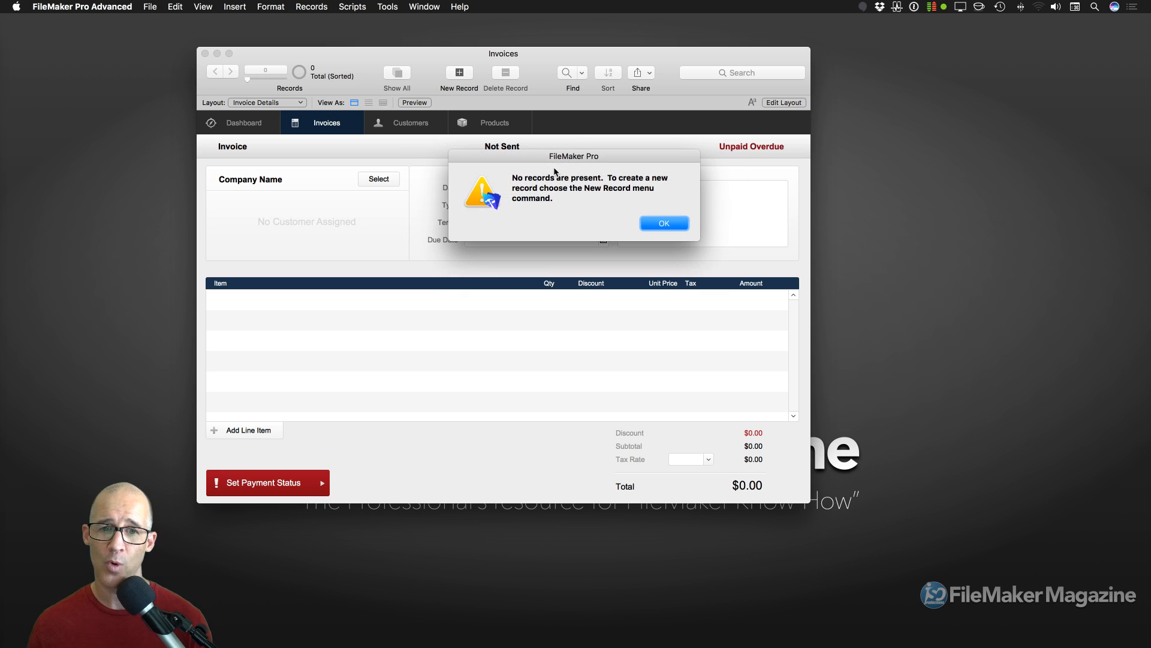
pyautogui.click(657, 225)
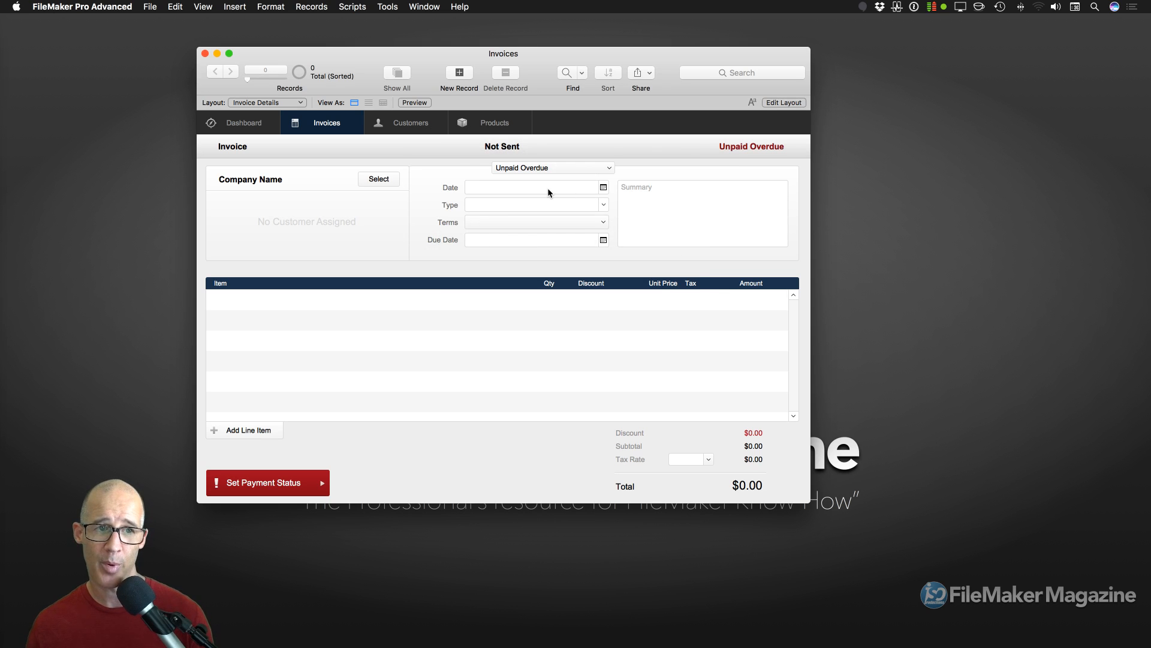
pyautogui.press('super+n')
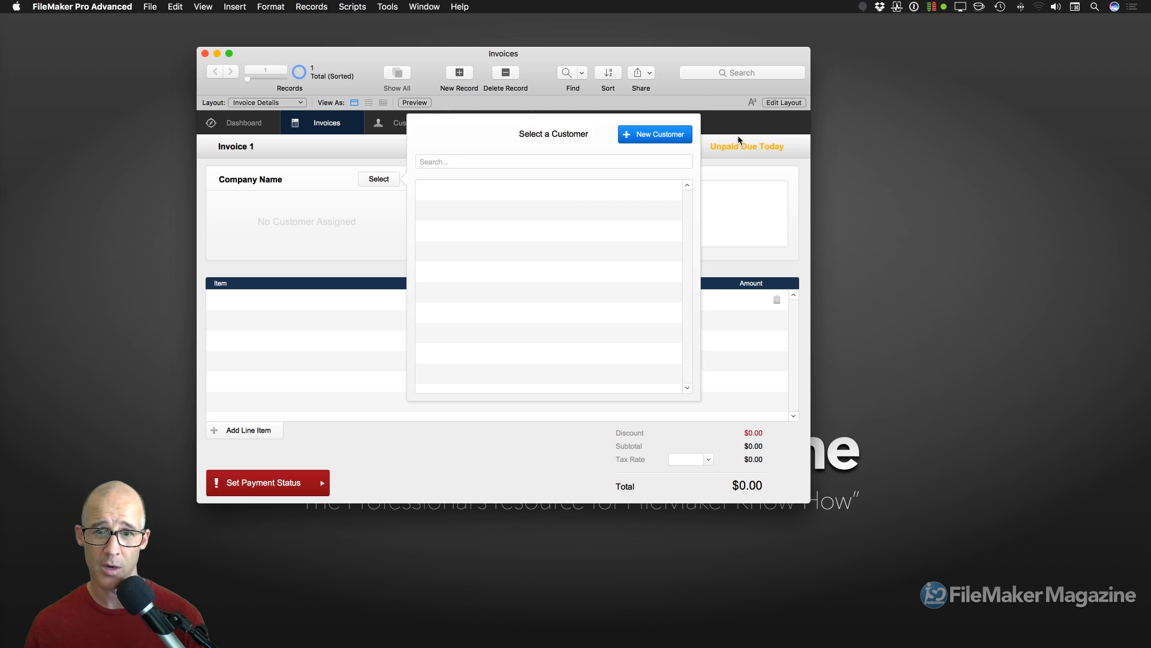
pyautogui.click(738, 141)
# Step: Try to enter a custom value in the invoice's Status pop-up with the Other option
pyautogui.click(555, 170)
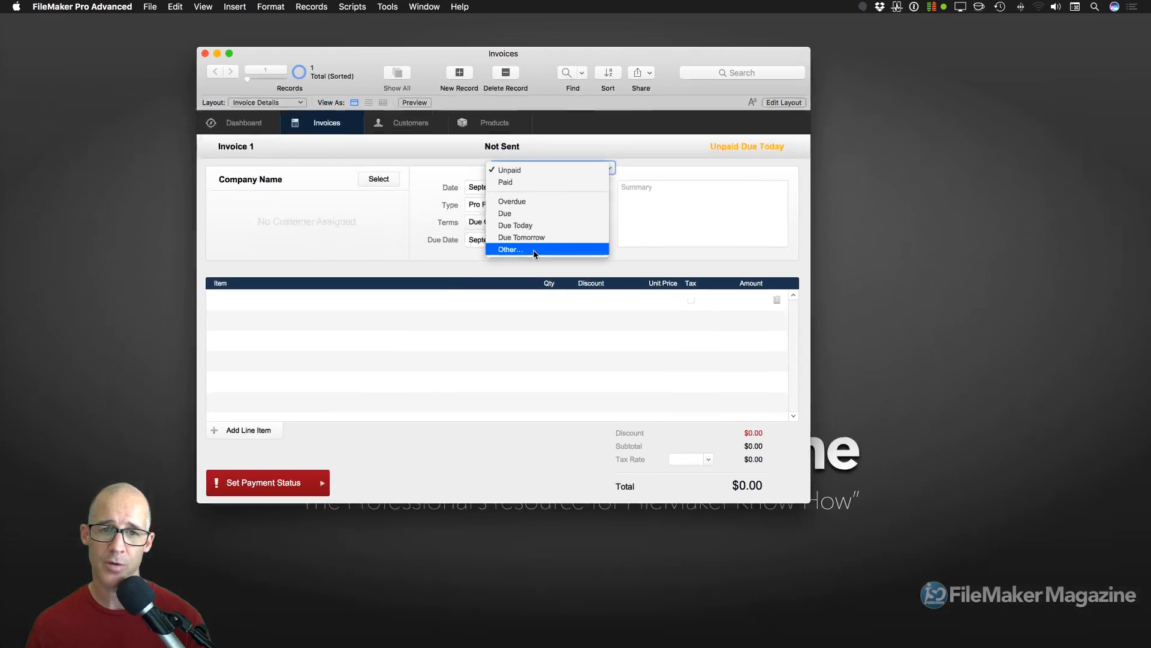
pyautogui.click(539, 250)
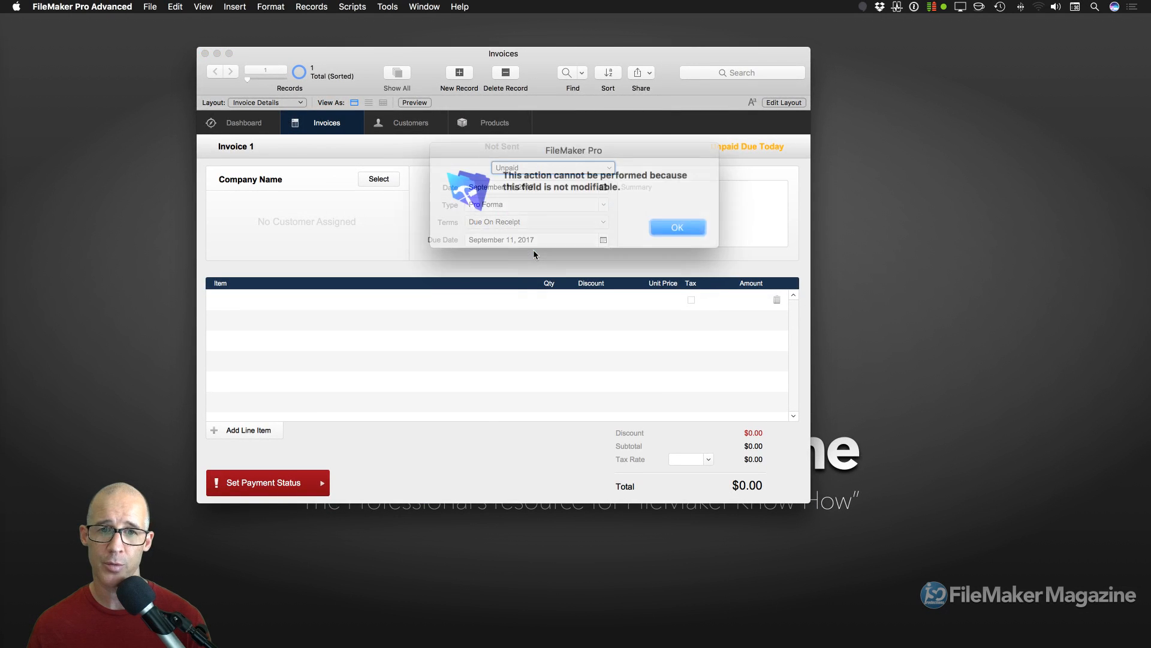
pyautogui.click(664, 224)
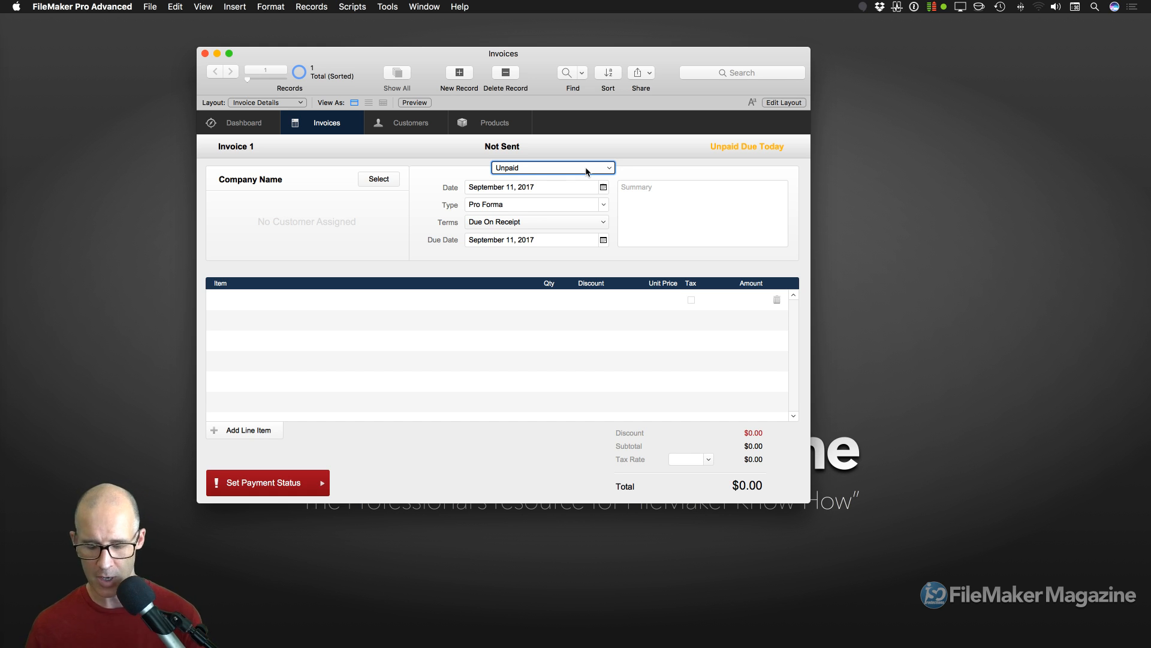
# Step: In Layout mode, change the Status pop-up field above Date to display data from the Type field of the Invoices table
pyautogui.press('super+l')
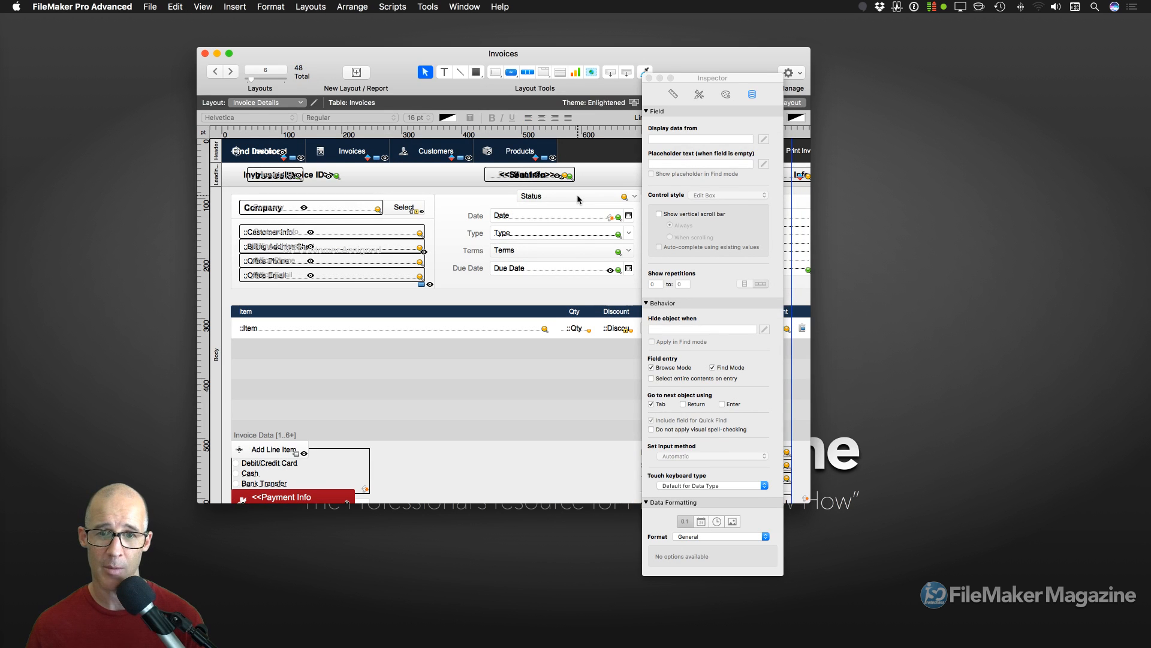
pyautogui.doubleClick(577, 196)
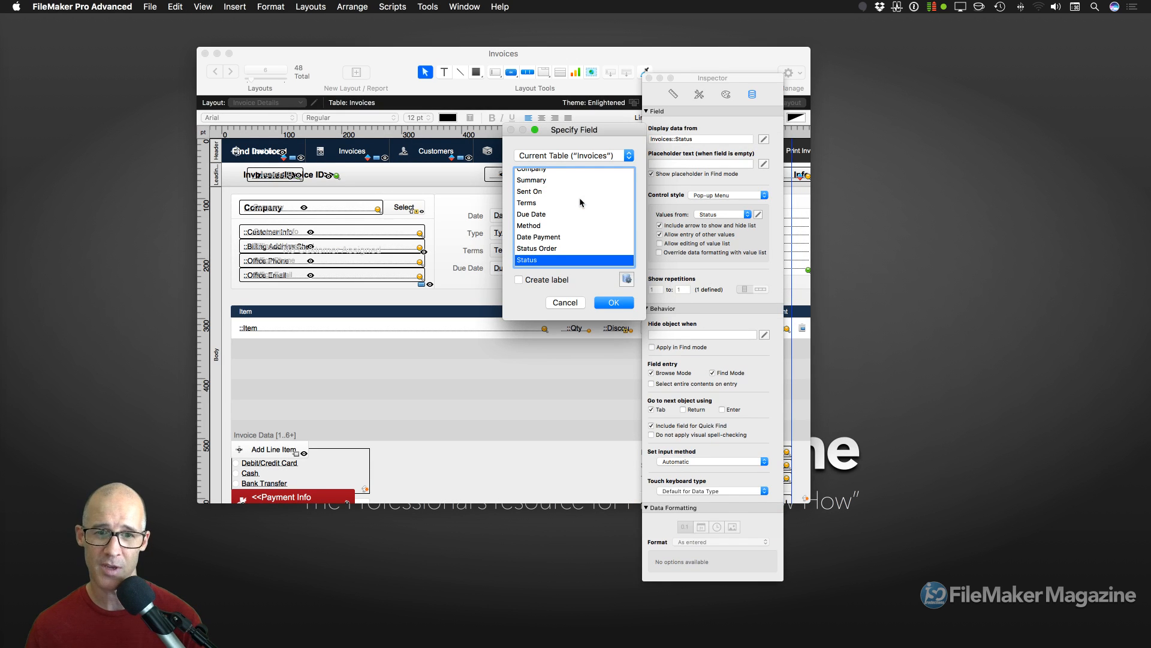
pyautogui.scroll(10, 590, 219)
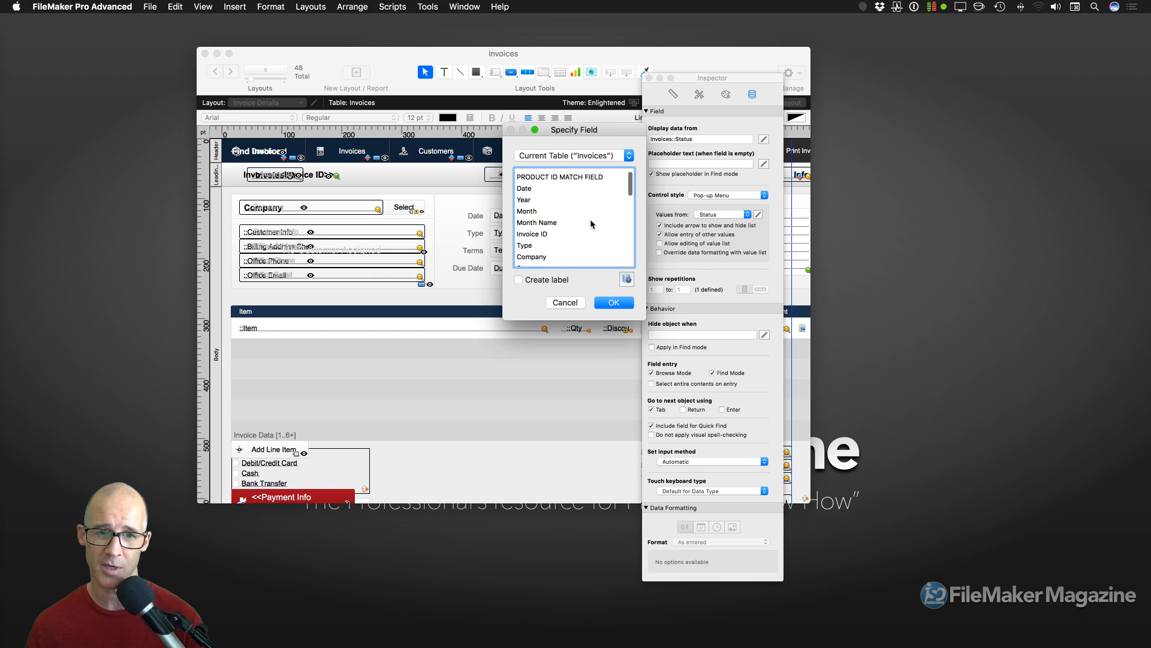
pyautogui.scroll(1, 590, 219)
pyautogui.scroll(-3, 590, 218)
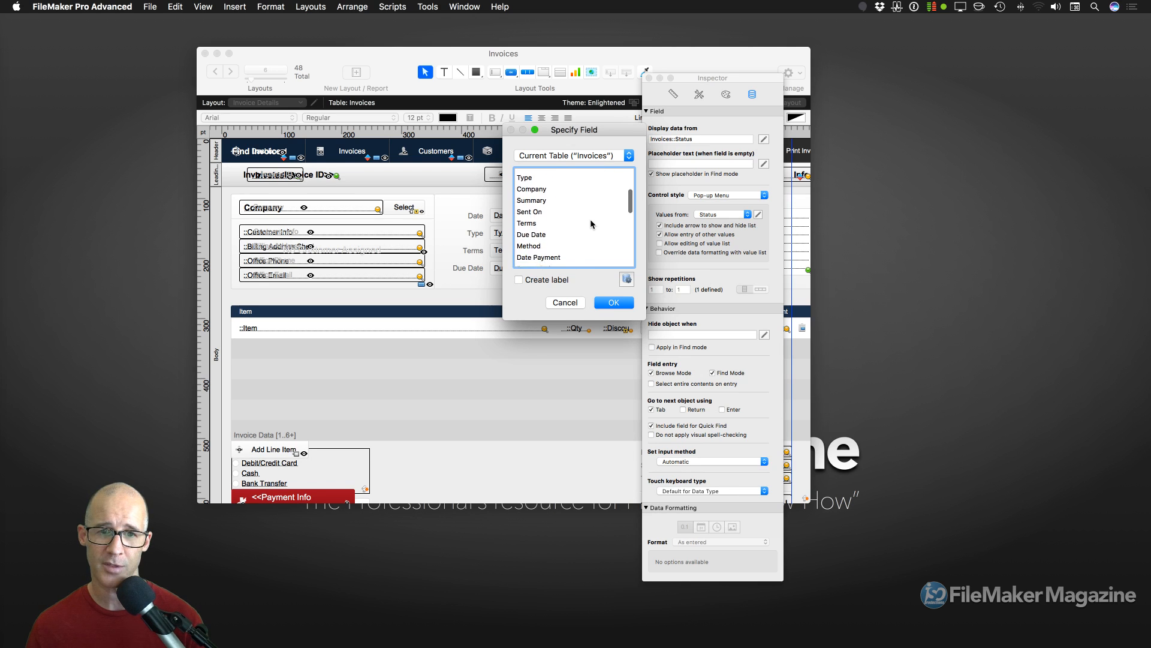
pyautogui.scroll(2, 590, 218)
pyautogui.click(590, 218)
pyautogui.click(614, 303)
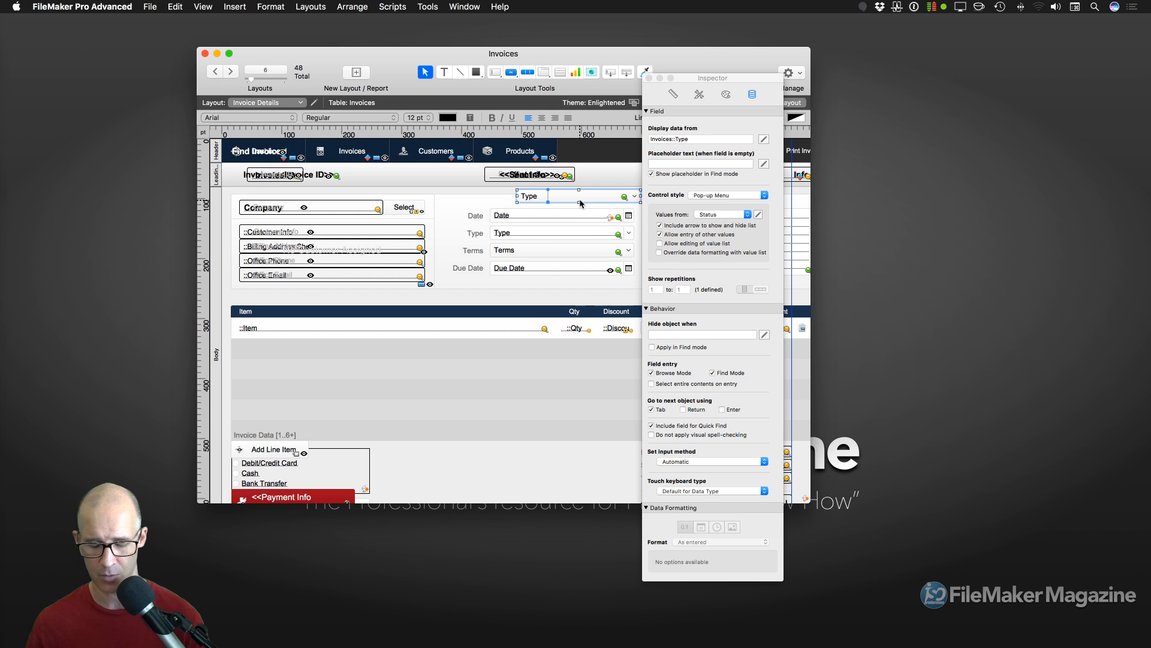
# Step: In Browse mode, open the Other entry of the pop-up above Date and dismiss it without entering a value
pyautogui.press('super+b')
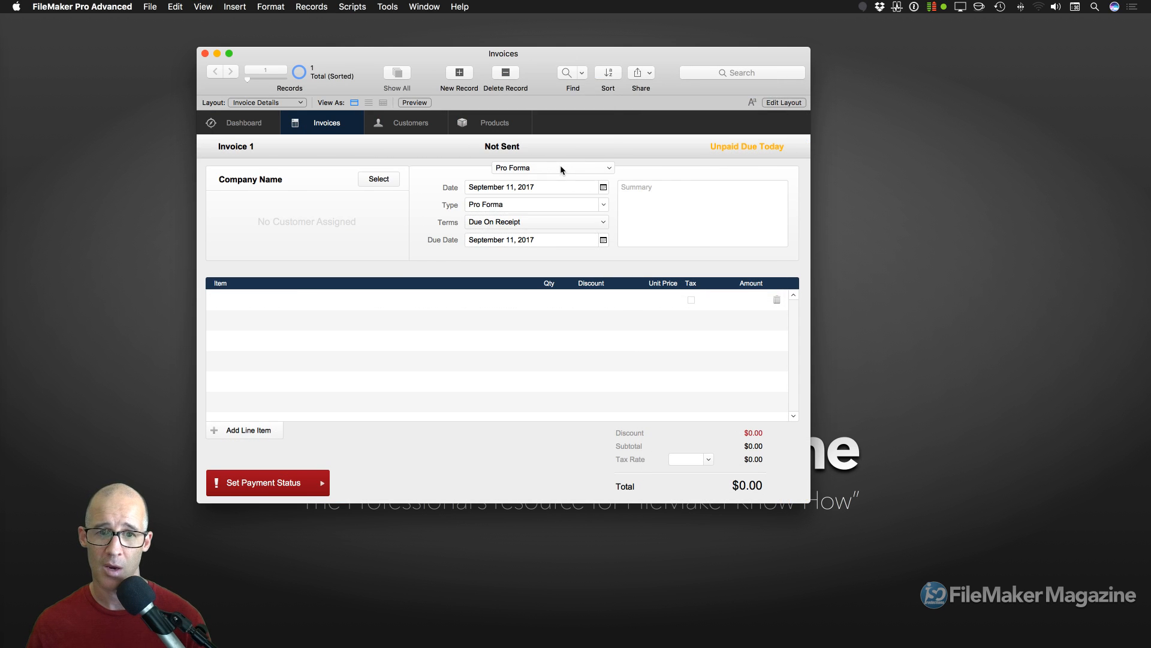
pyautogui.click(560, 164)
pyautogui.click(560, 166)
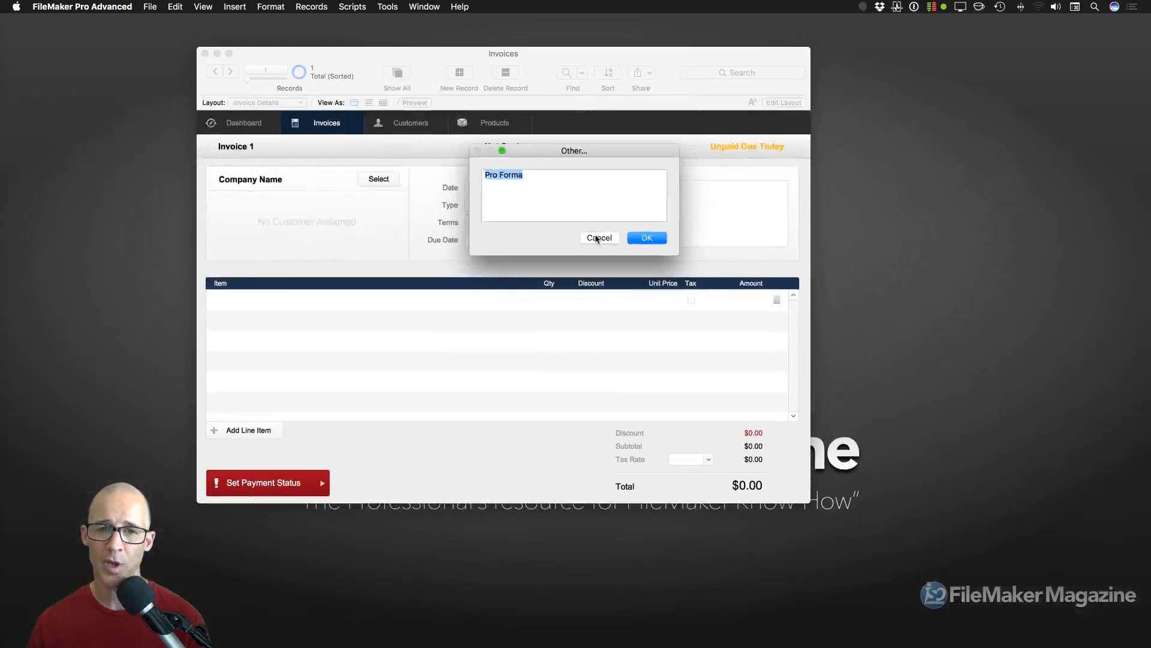
pyautogui.click(691, 374)
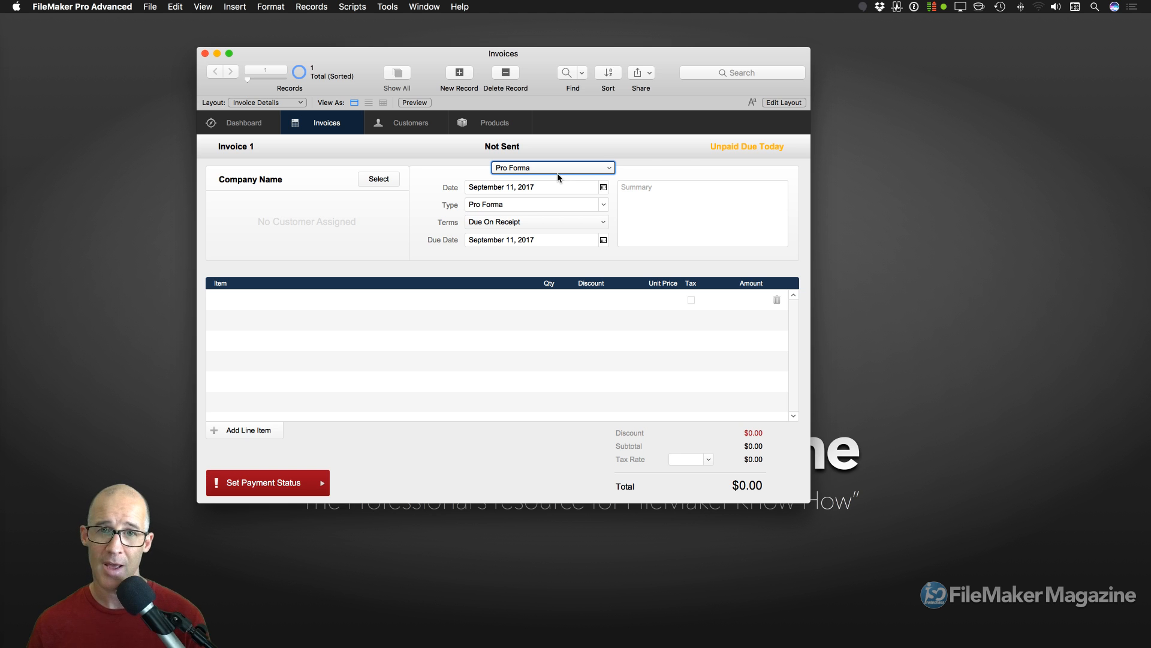
# Step: In Layout mode, disallow entry of other values and allow editing of the value list for the pop-up field above Date
pyautogui.press('super+l')
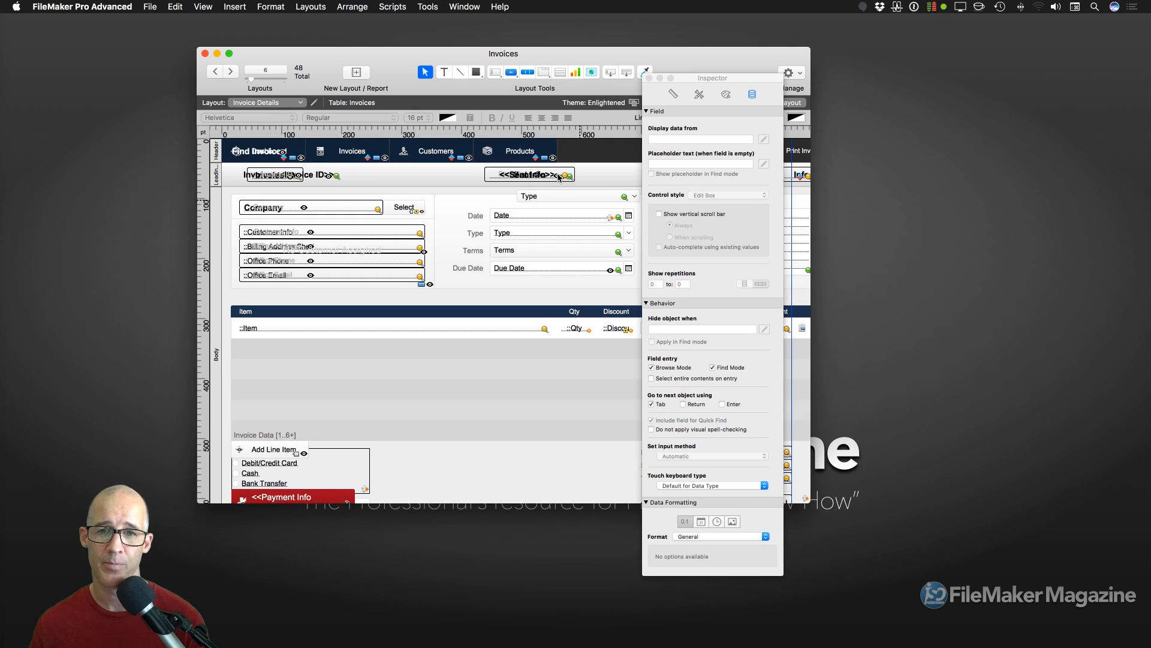
pyautogui.click(561, 196)
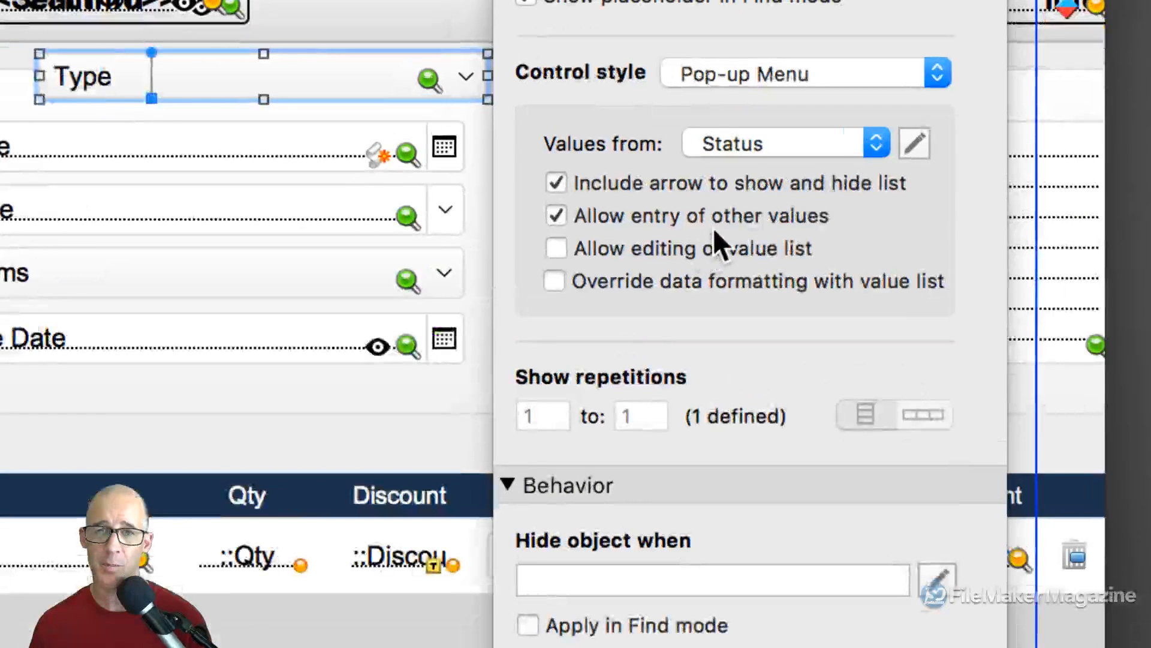
pyautogui.click(616, 217)
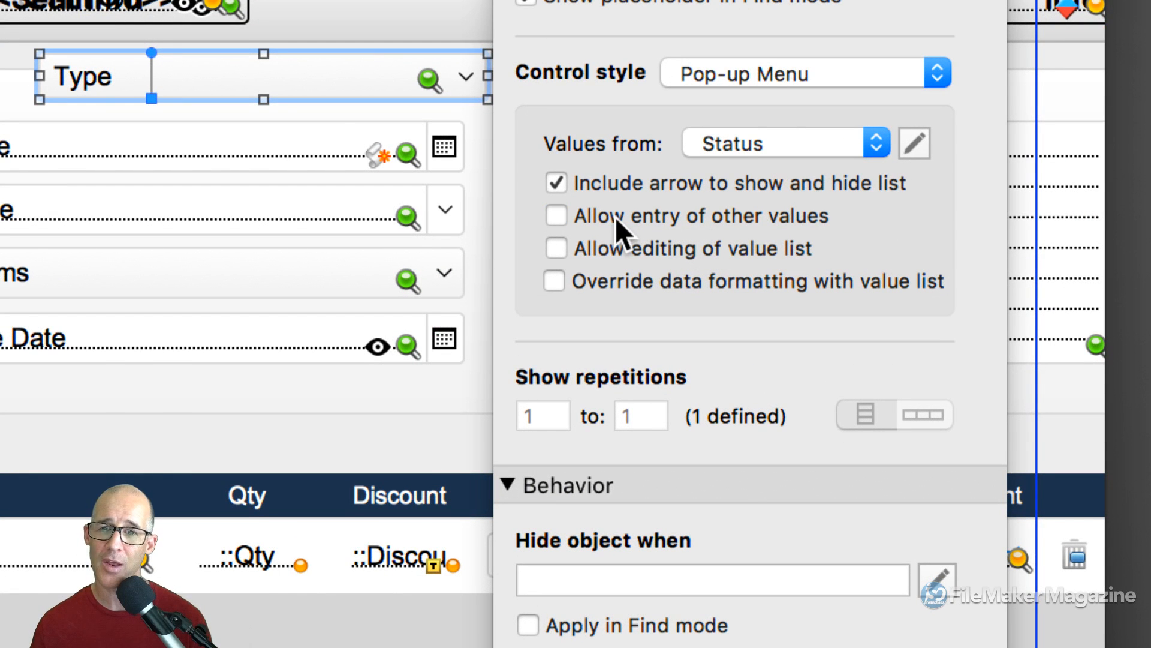
pyautogui.click(600, 248)
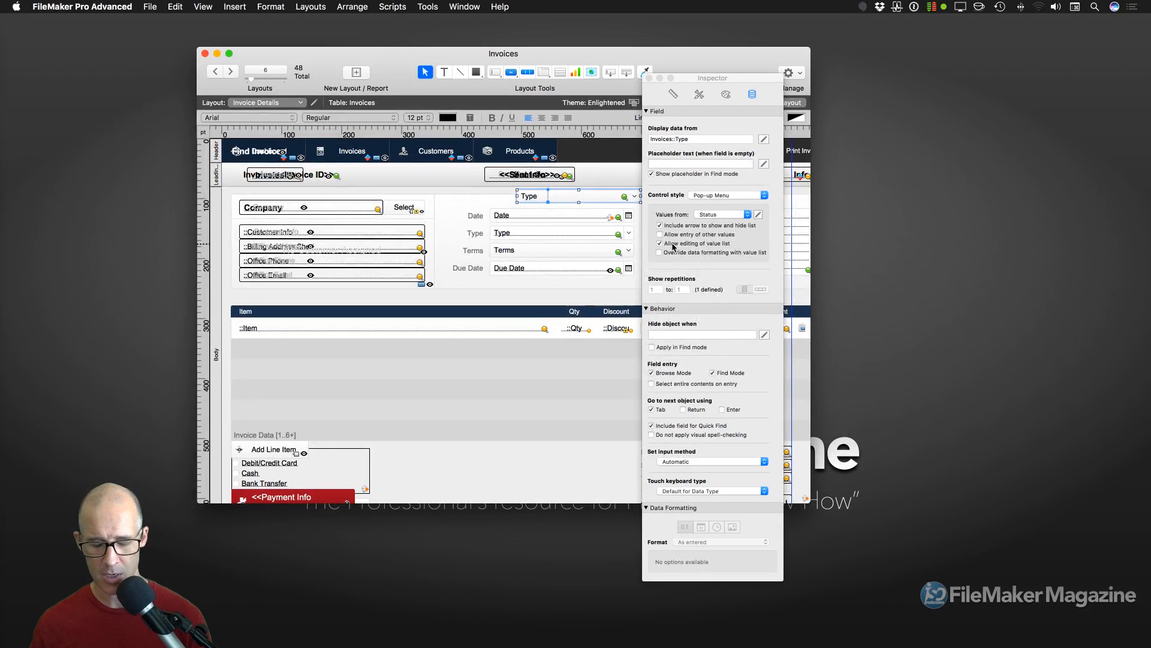
# Step: In Browse mode, open the Status value list for editing from the invoice's pop-up above Date and enlarge the editing window
pyautogui.press('super+b')
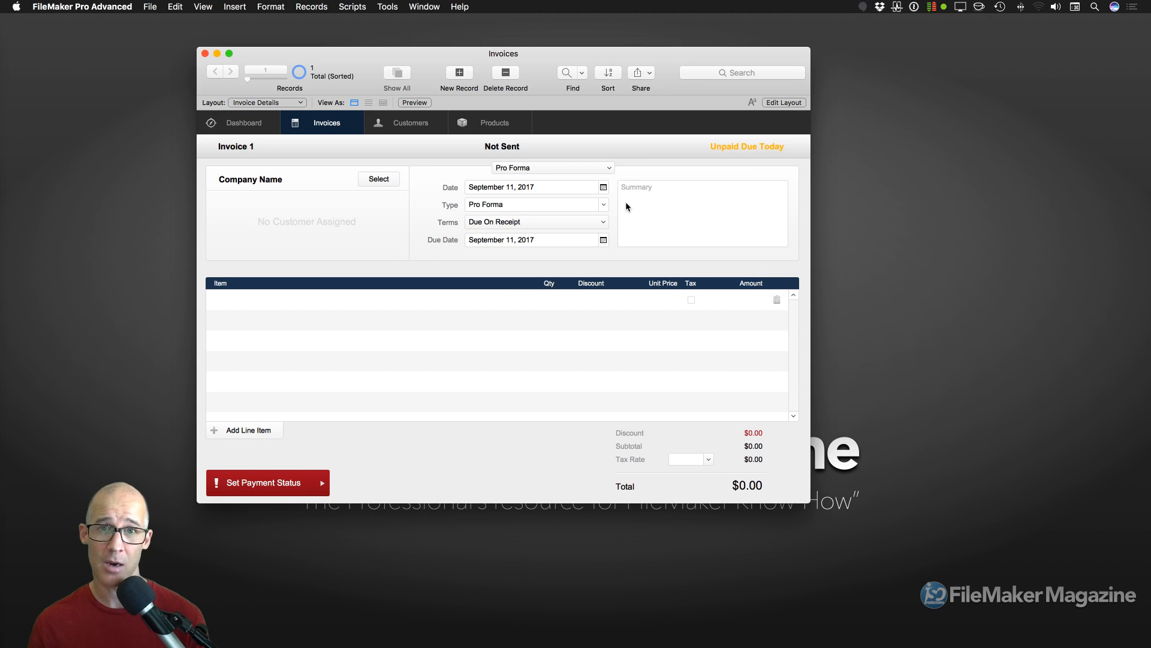
pyautogui.click(575, 168)
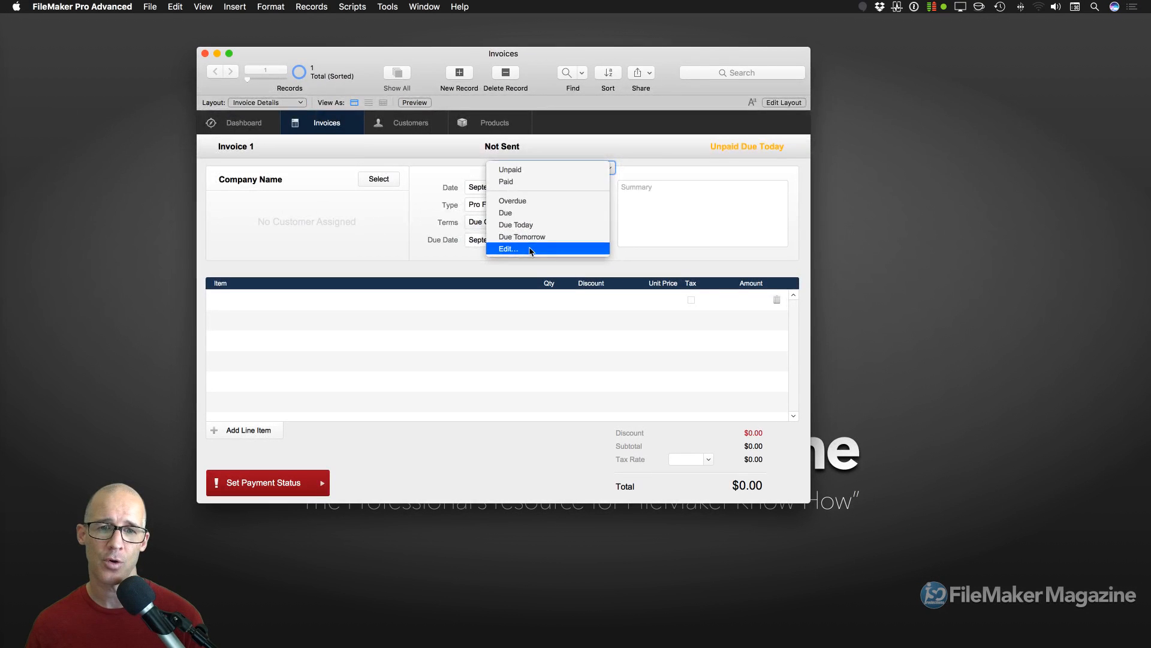
pyautogui.click(530, 249)
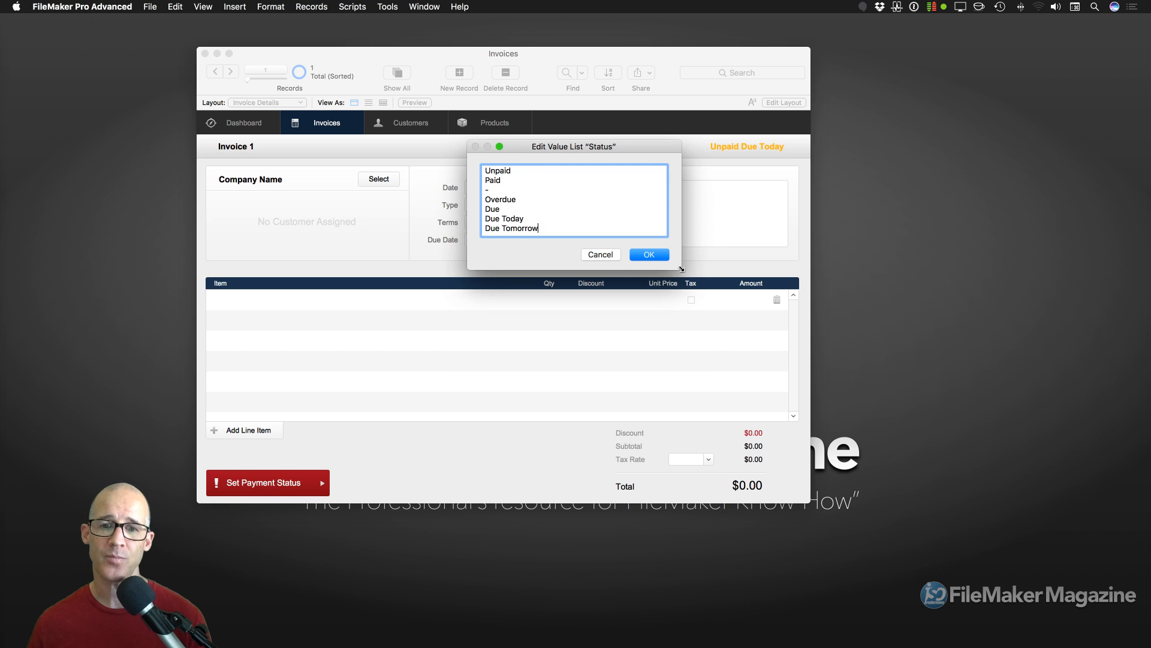
pyautogui.moveTo(681, 266); pyautogui.dragTo(709, 364)
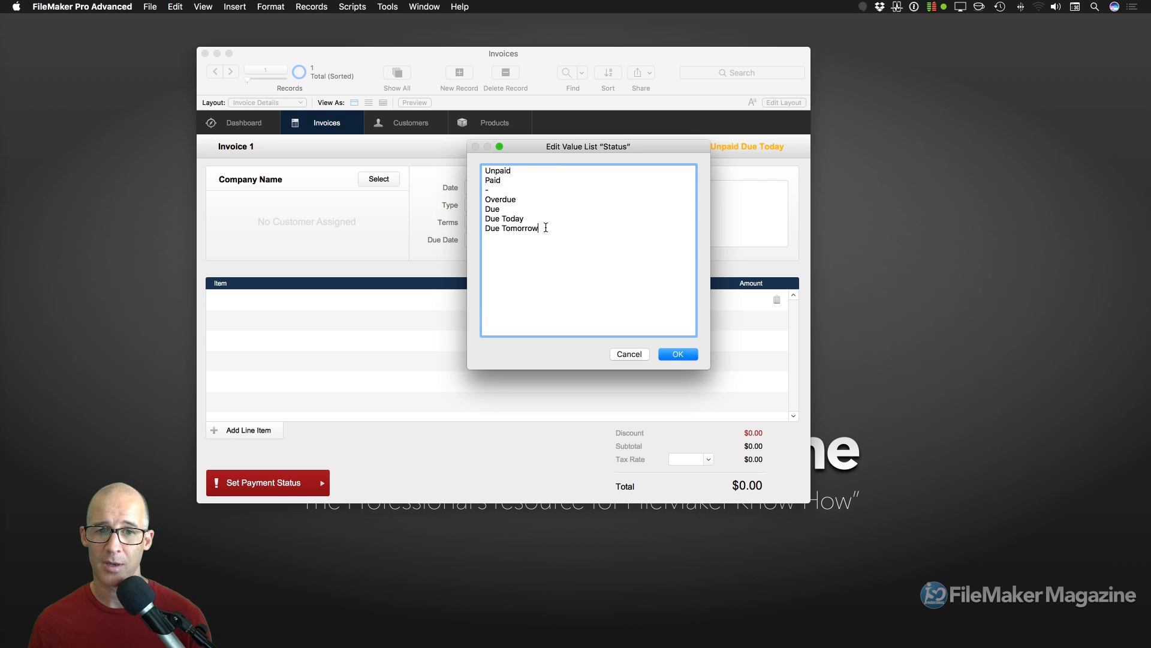
# Step: Replace Due Today and Due Tomorrow in the Status value list with a divider and Next Month, and save the list
pyautogui.moveTo(545, 227); pyautogui.dragTo(479, 227)
pyautogui.press('BackSpace')
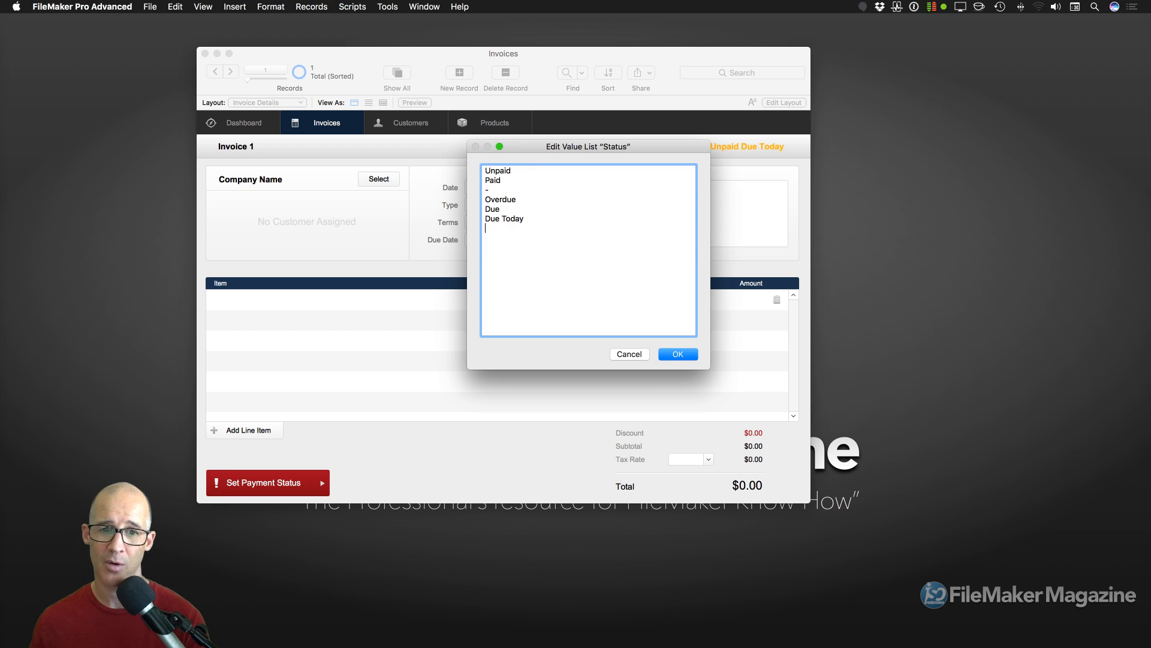
pyautogui.moveTo(530, 219); pyautogui.dragTo(473, 218)
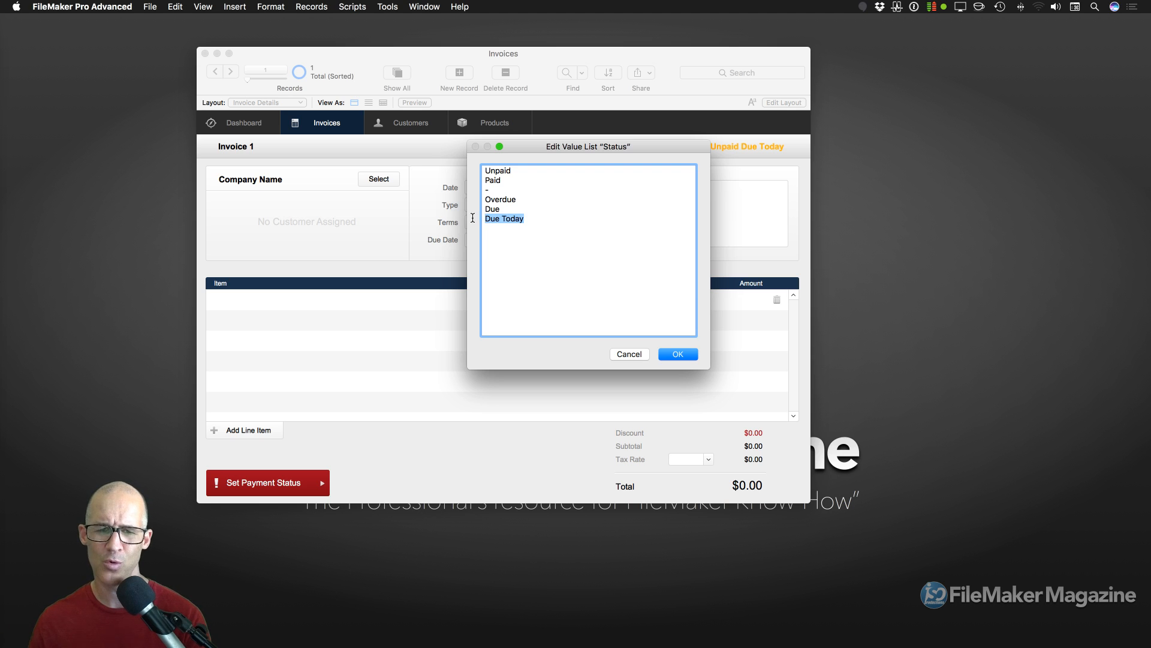
pyautogui.press('BackSpace')
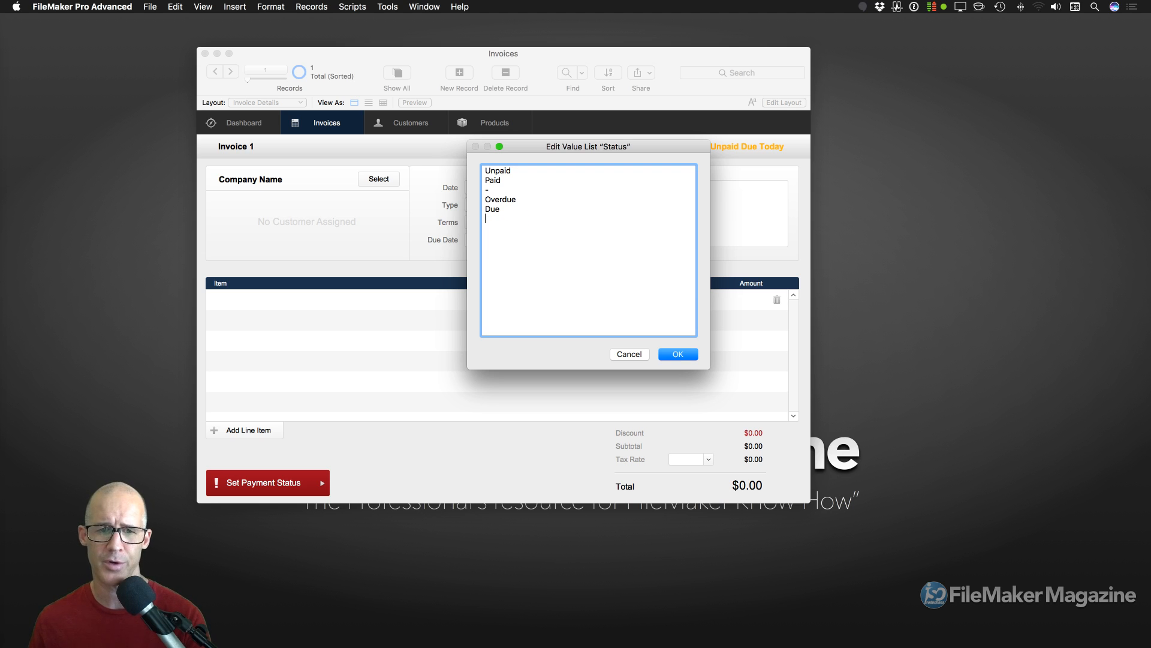
pyautogui.write('- ')
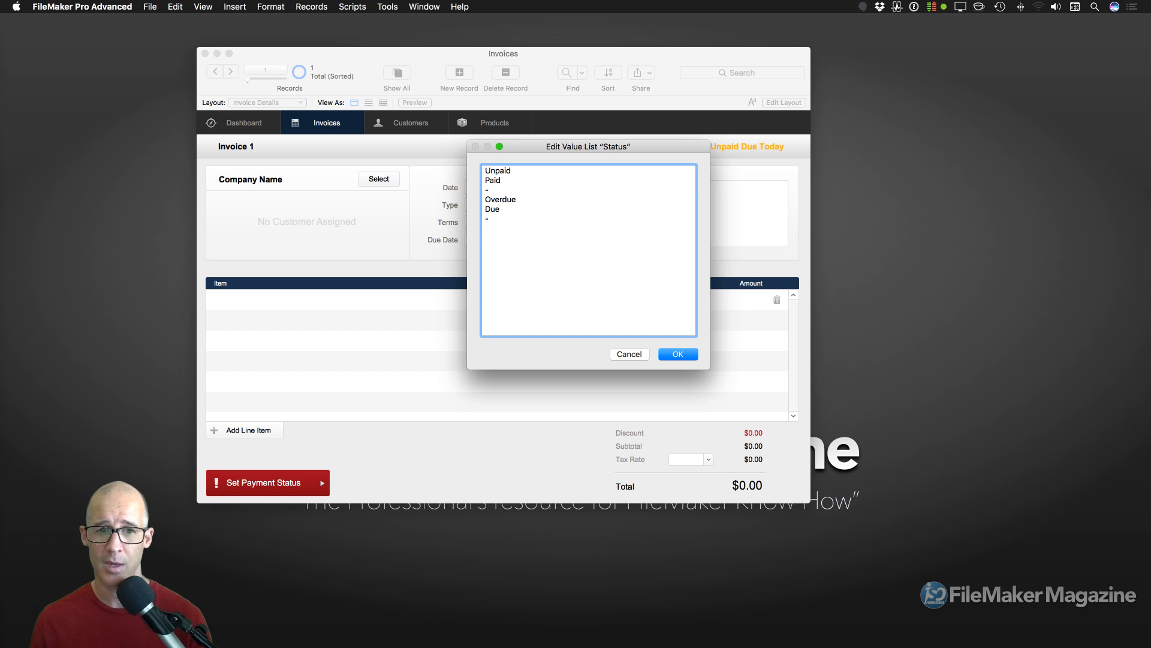
pyautogui.write('Next Month')
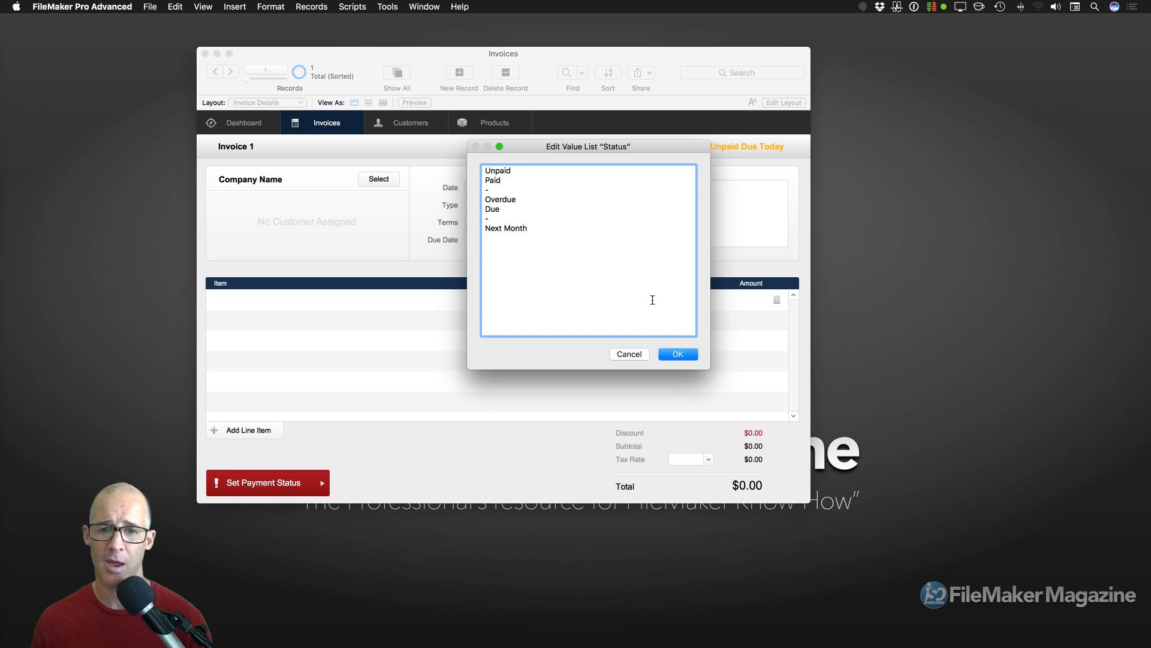
pyautogui.click(678, 354)
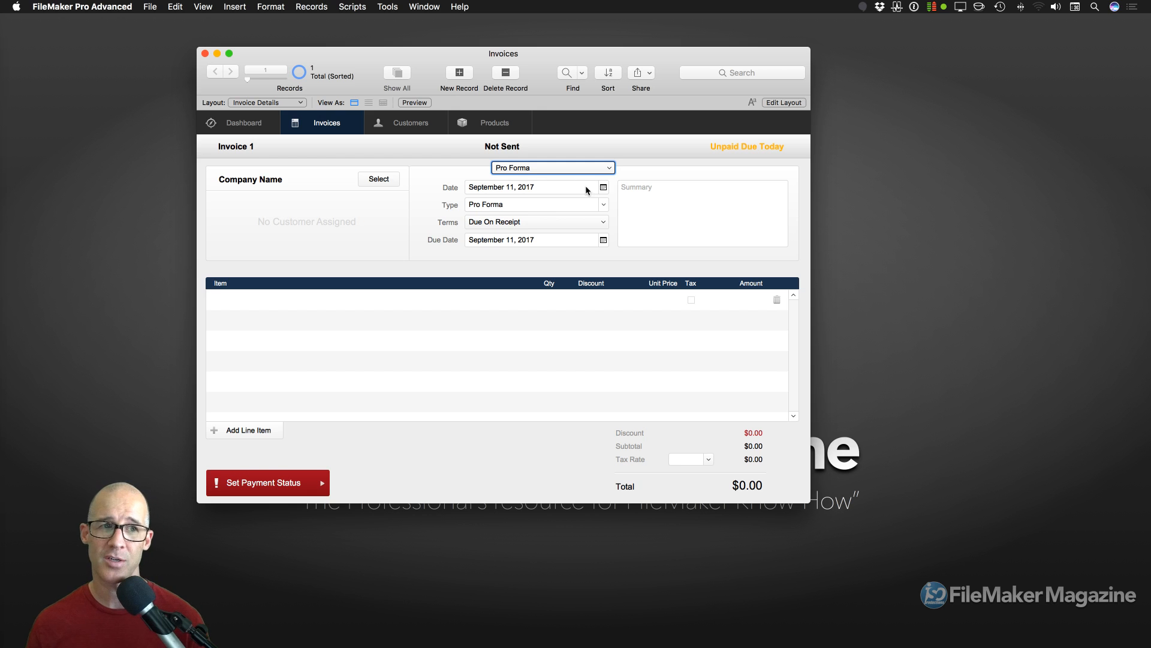
# Step: Examine the custom values of the Status list in the file's value list management, and close it without changes
pyautogui.click(145, 6)
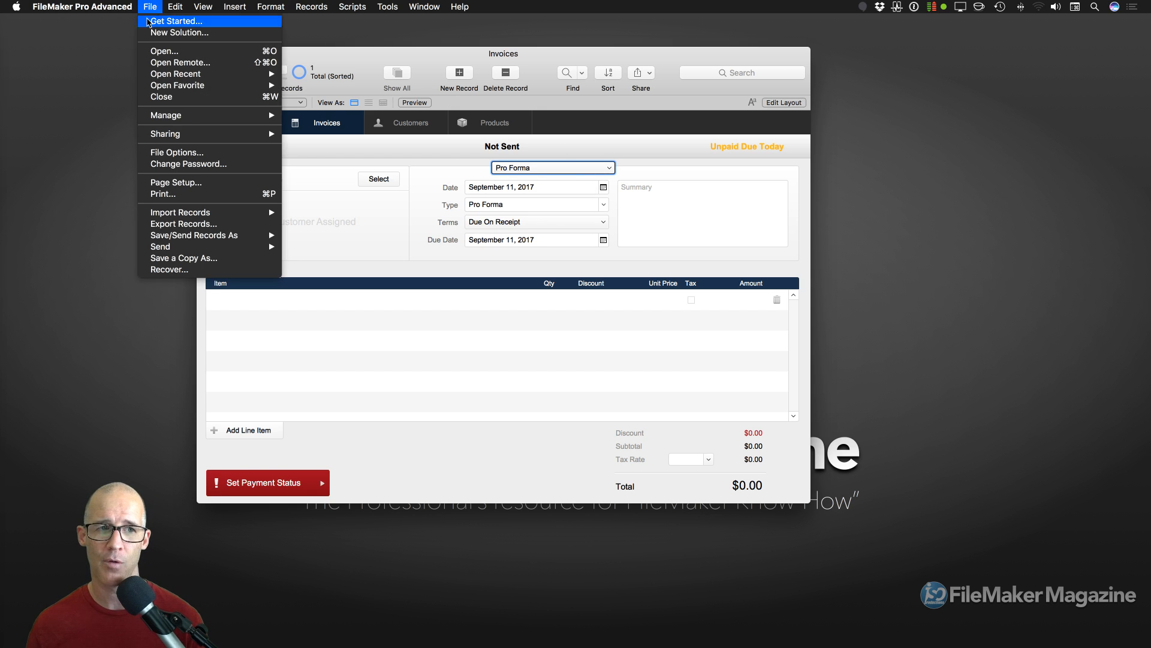
pyautogui.moveTo(173, 77)
pyautogui.moveTo(180, 117)
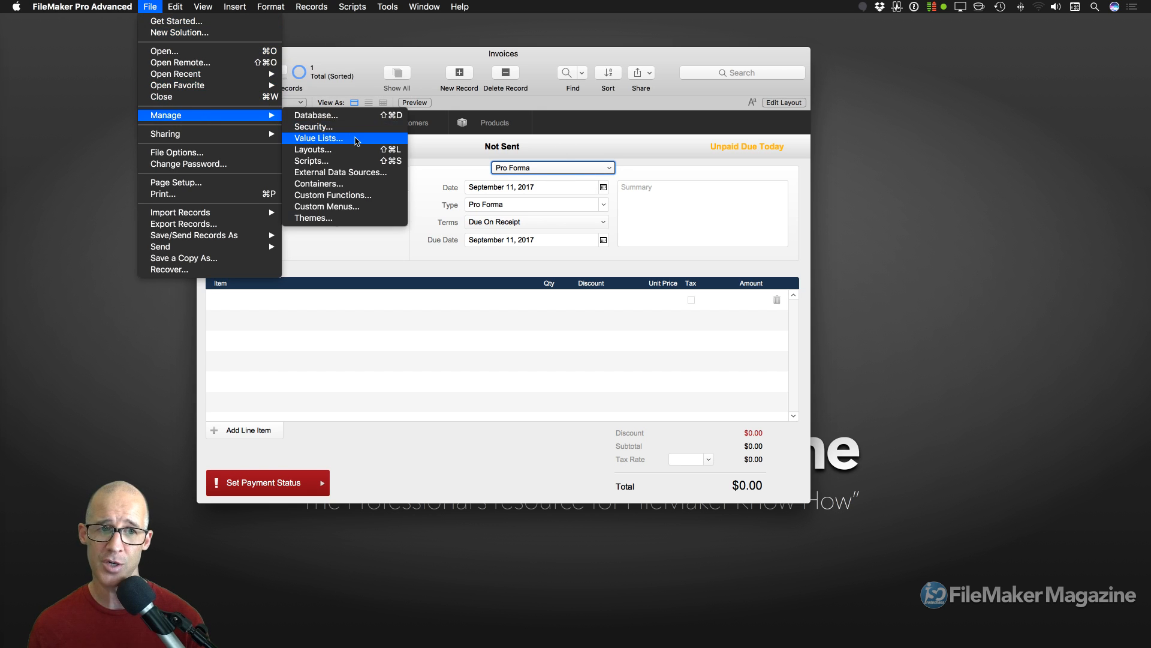
pyautogui.click(318, 138)
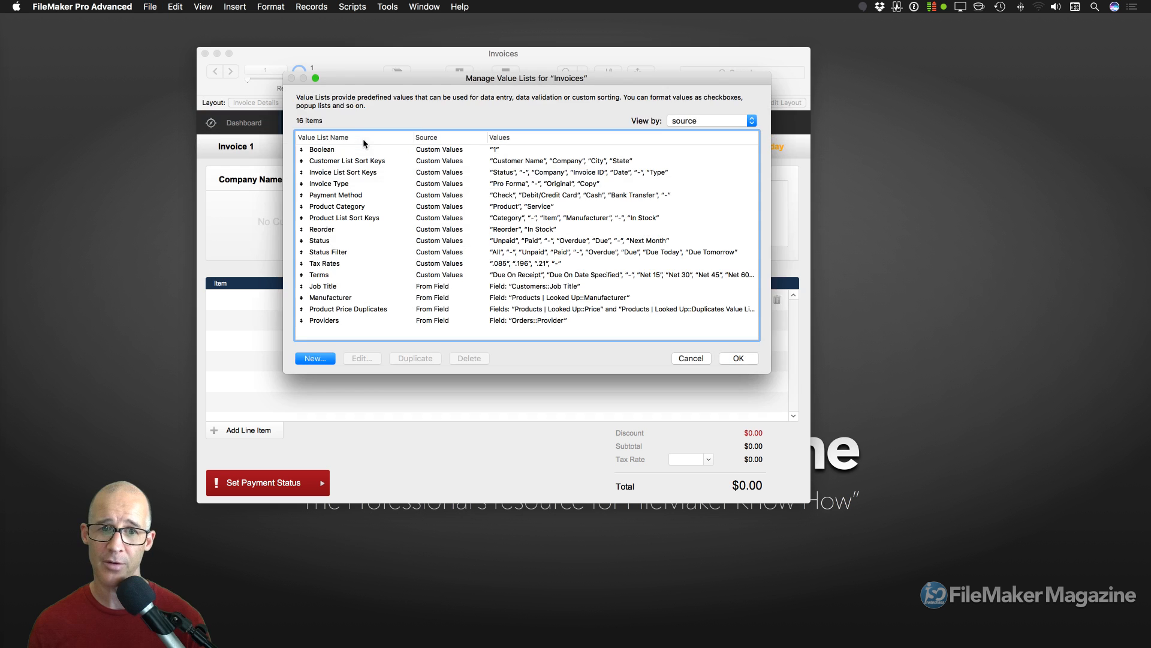
pyautogui.click(370, 244)
pyautogui.doubleClick(370, 244)
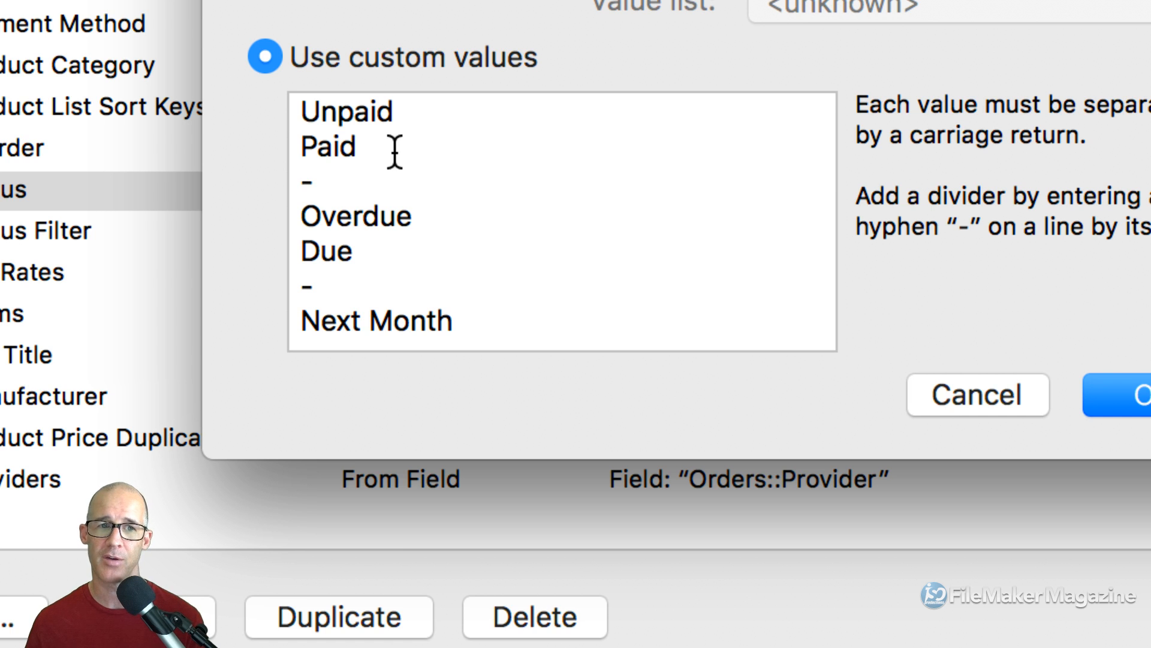
pyautogui.moveTo(395, 152)
pyautogui.mouseDown()
pyautogui.moveTo(326, 111)
pyautogui.moveTo(380, 147)
pyautogui.mouseUp()
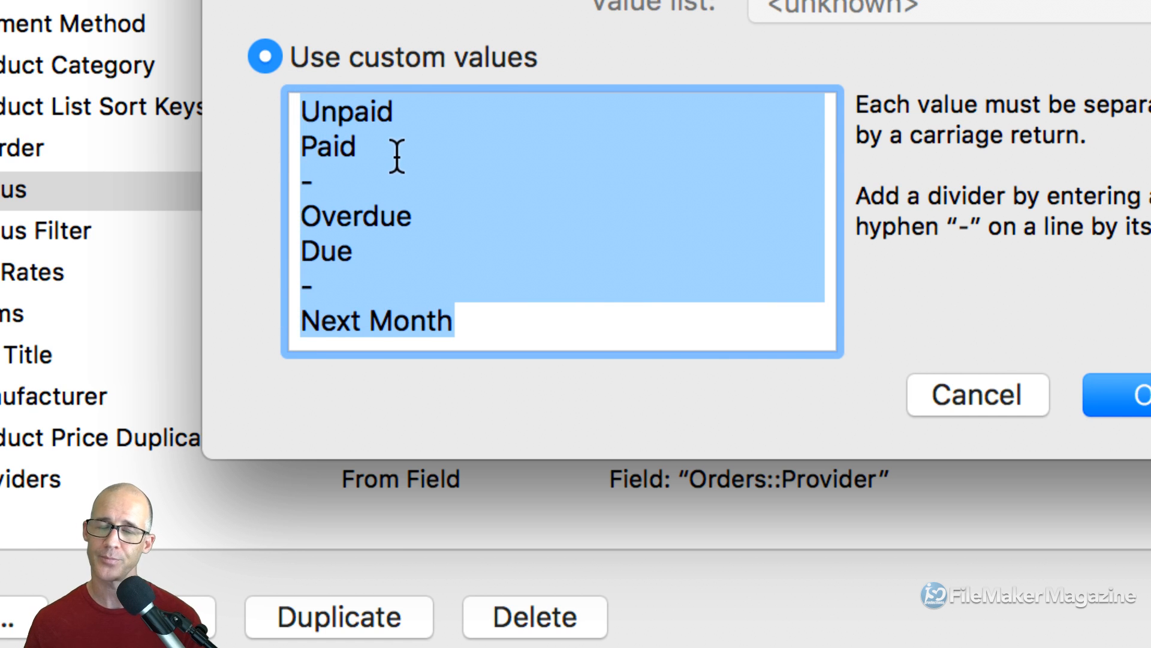
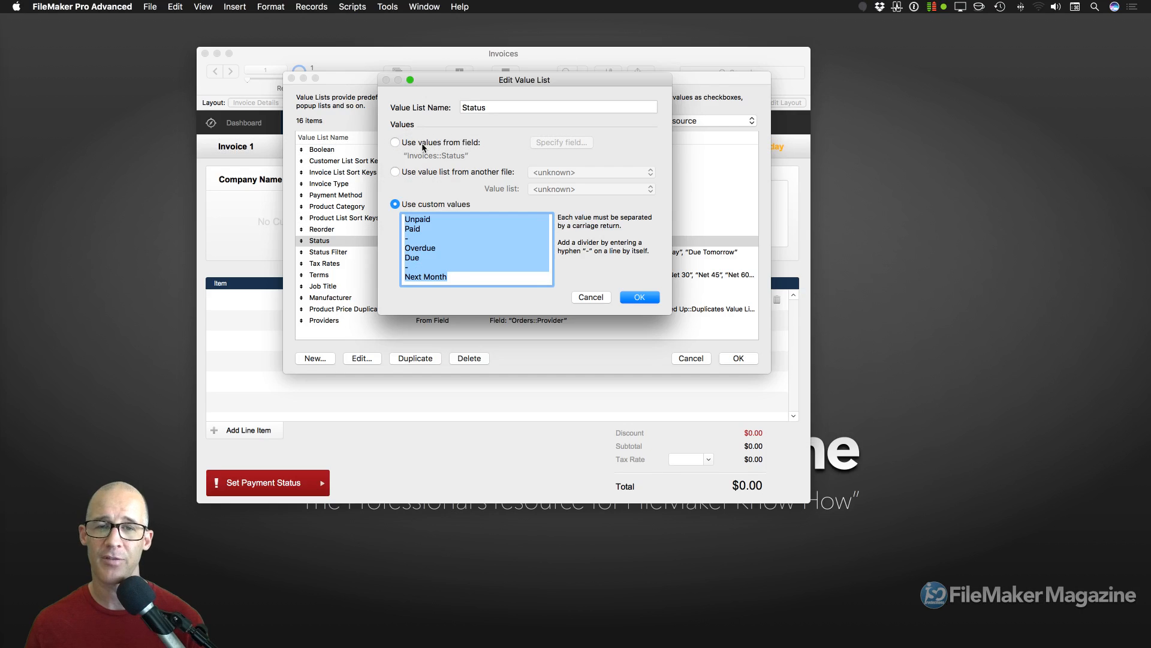
pyautogui.click(600, 299)
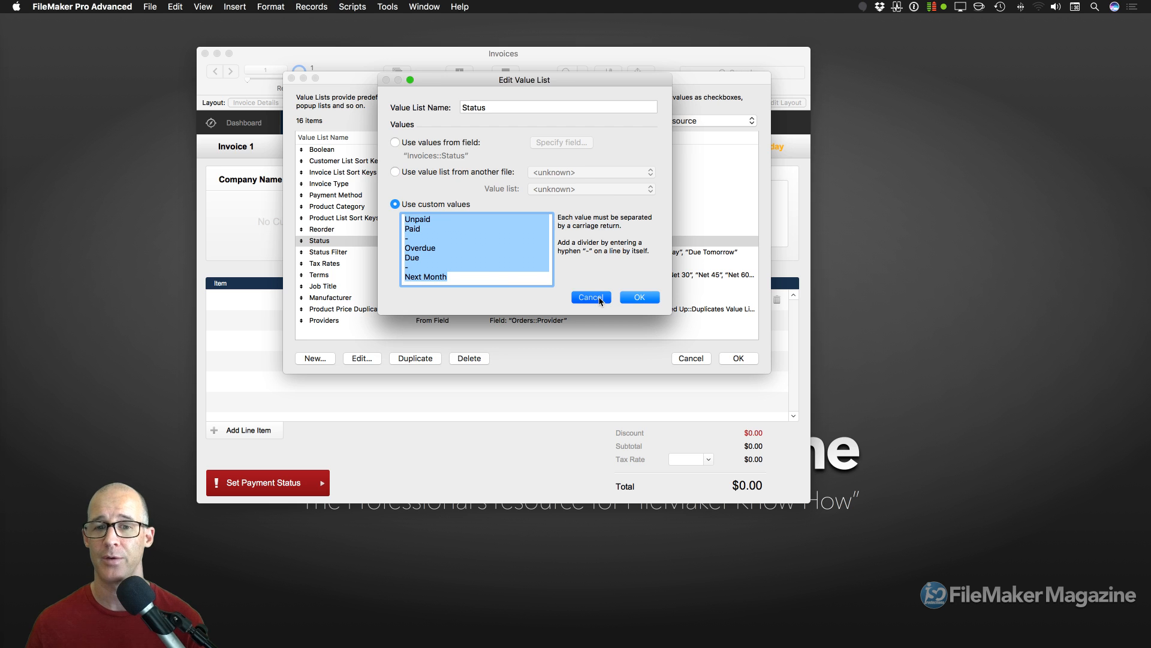
pyautogui.click(694, 358)
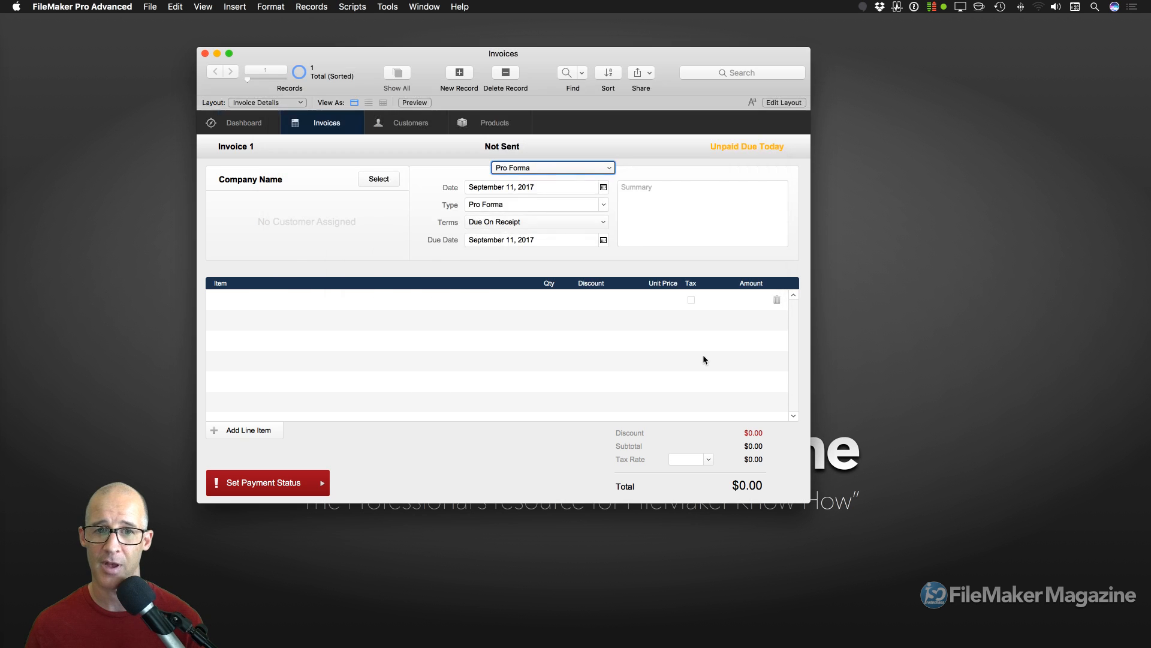
# Step: In Layout mode, disallow editing of the value list and allow entry of other values for the pop-up field above Date
pyautogui.press('super+l')
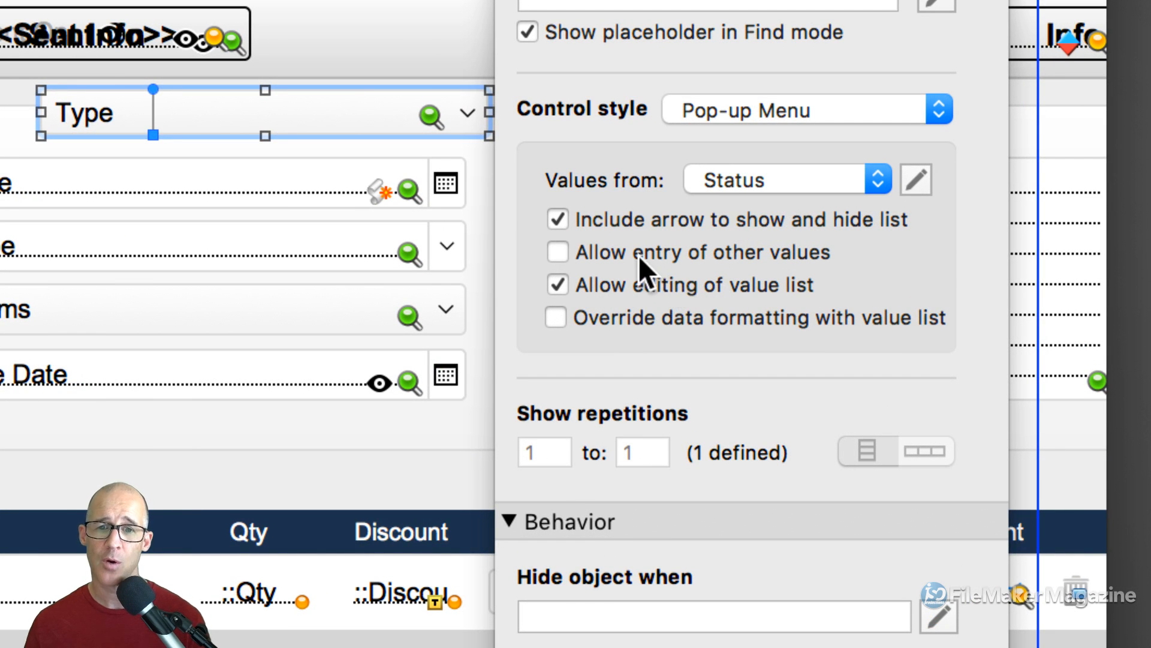
pyautogui.click(570, 282)
pyautogui.click(561, 254)
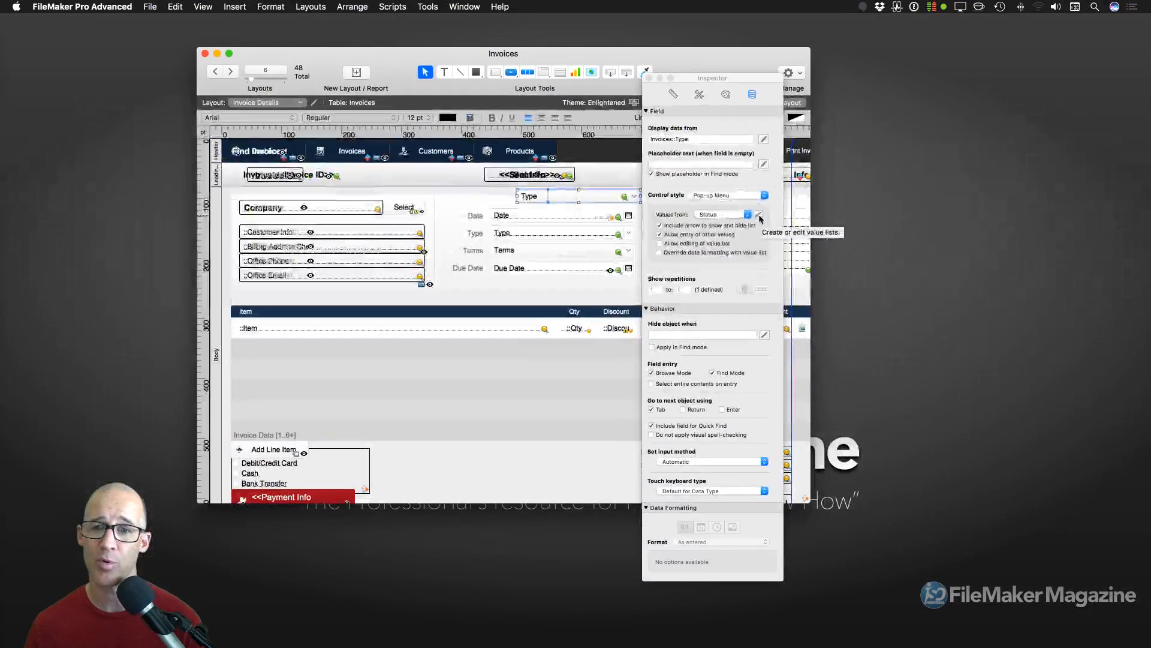
# Step: Open the Status value list's definition from the field's value list setting and leave it without changes
pyautogui.click(917, 179)
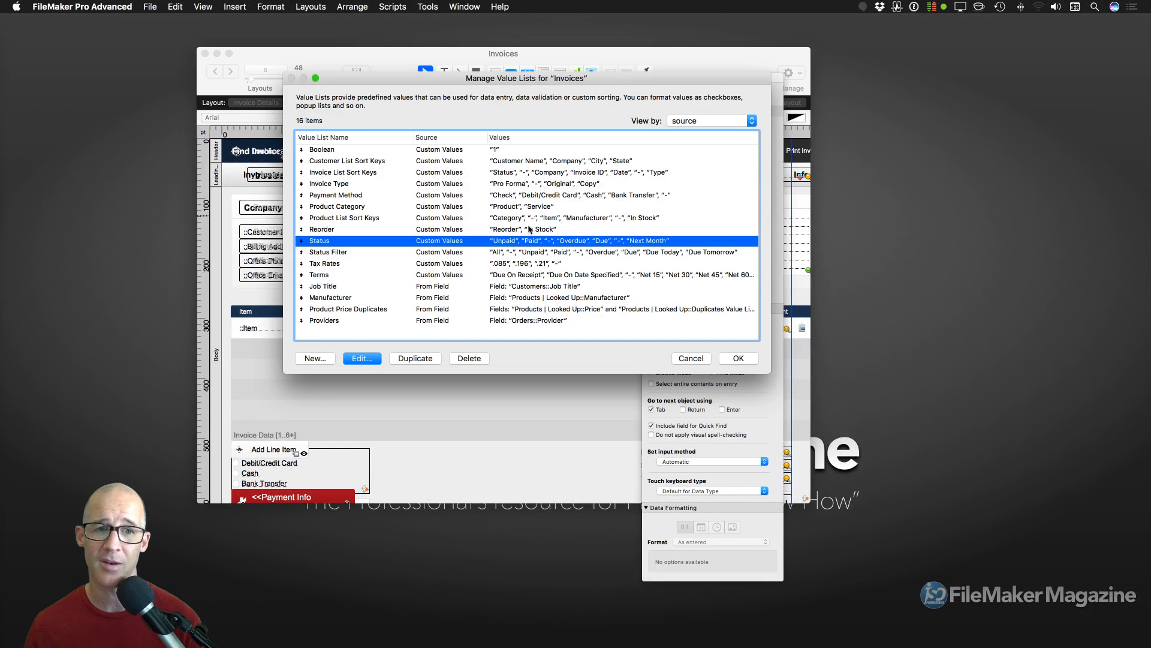
pyautogui.doubleClick(335, 242)
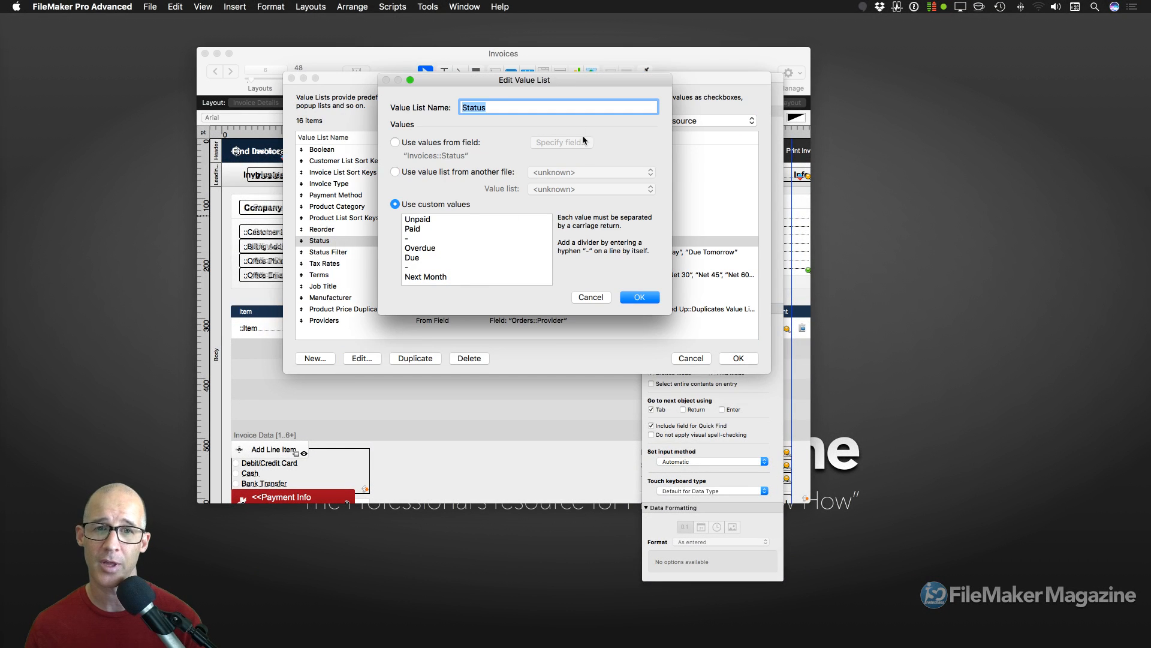
pyautogui.click(590, 297)
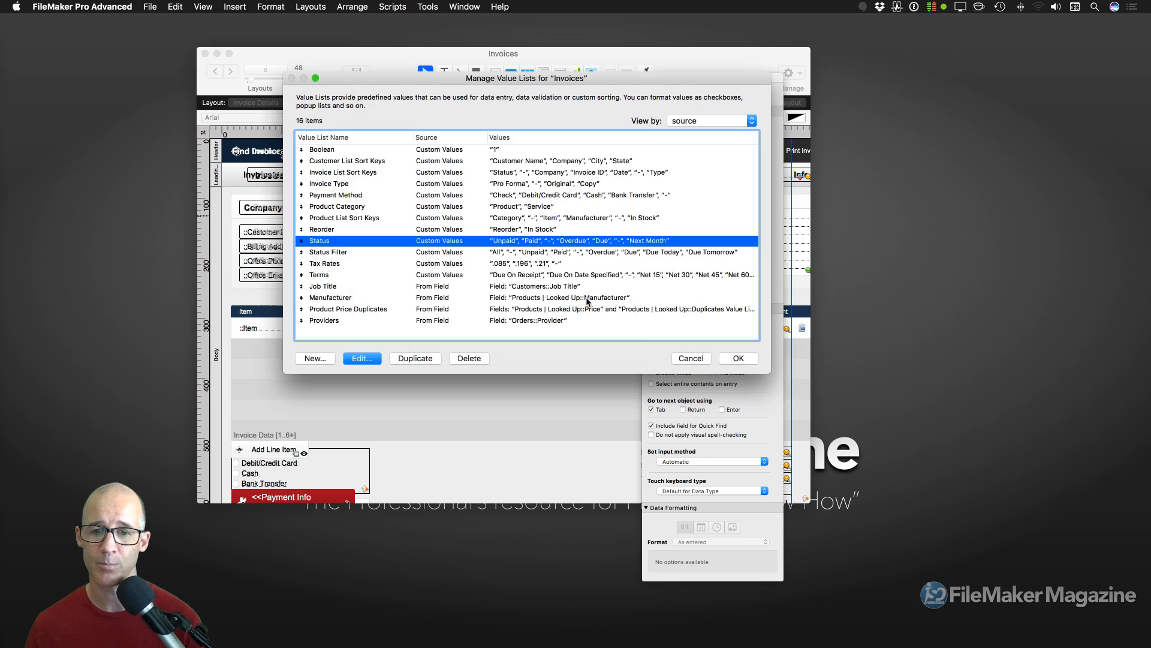
# Step: Leave value list management without changes and set the selected Type field's control style to Drop-down List
pyautogui.click(690, 360)
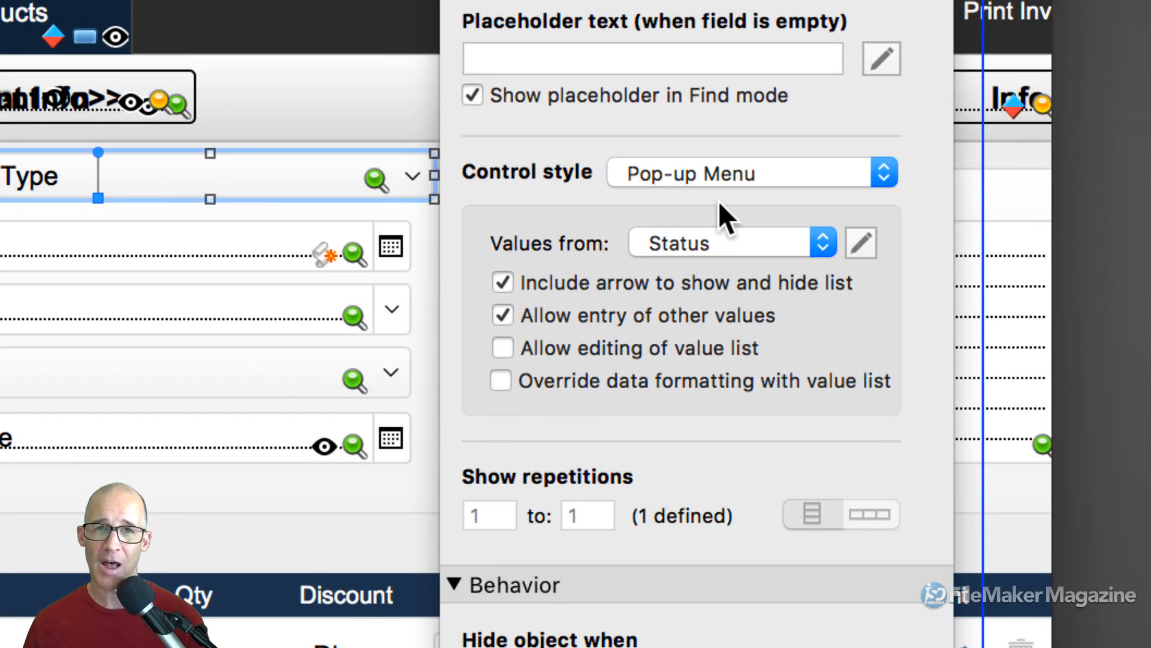
pyautogui.click(708, 174)
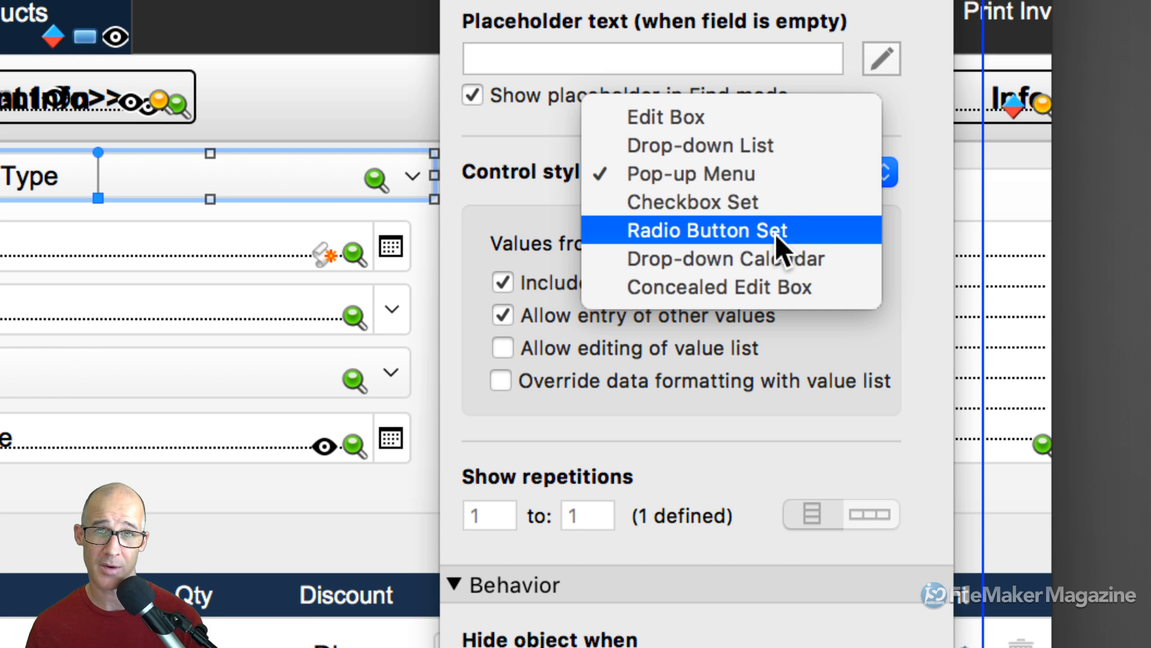
pyautogui.click(786, 144)
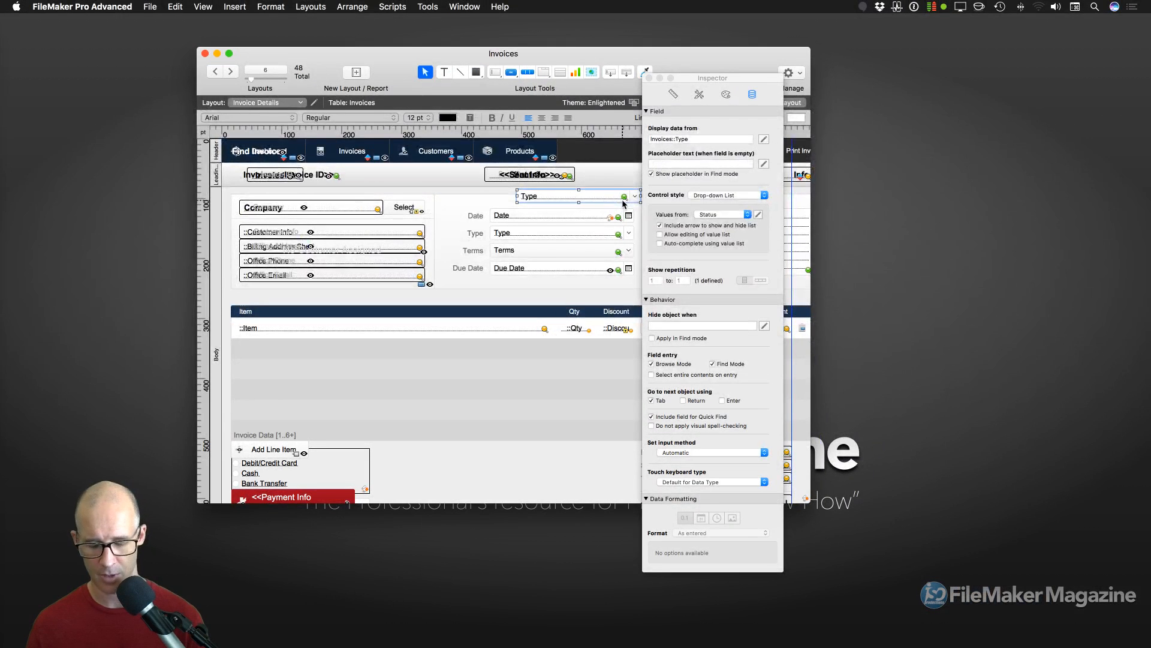
# Step: In Browse mode, enter "Whatever I want" in the field above Date, add Paid from its list, and commit the record
pyautogui.press('super+b')
pyautogui.click(542, 166)
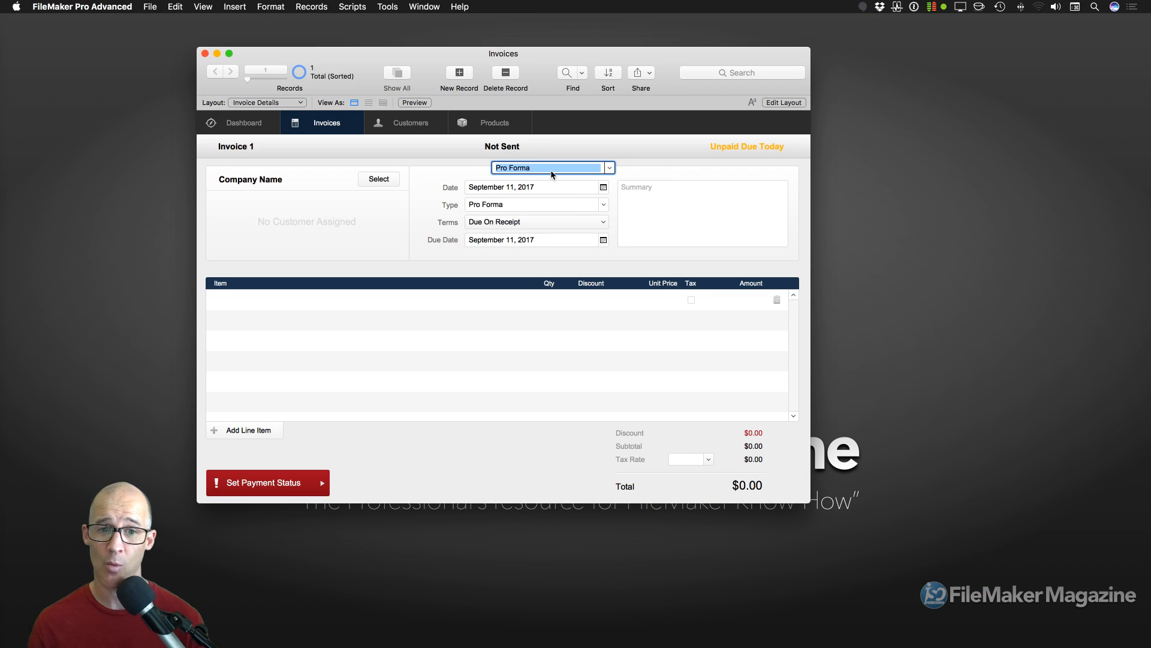
pyautogui.write('Whatever I want')
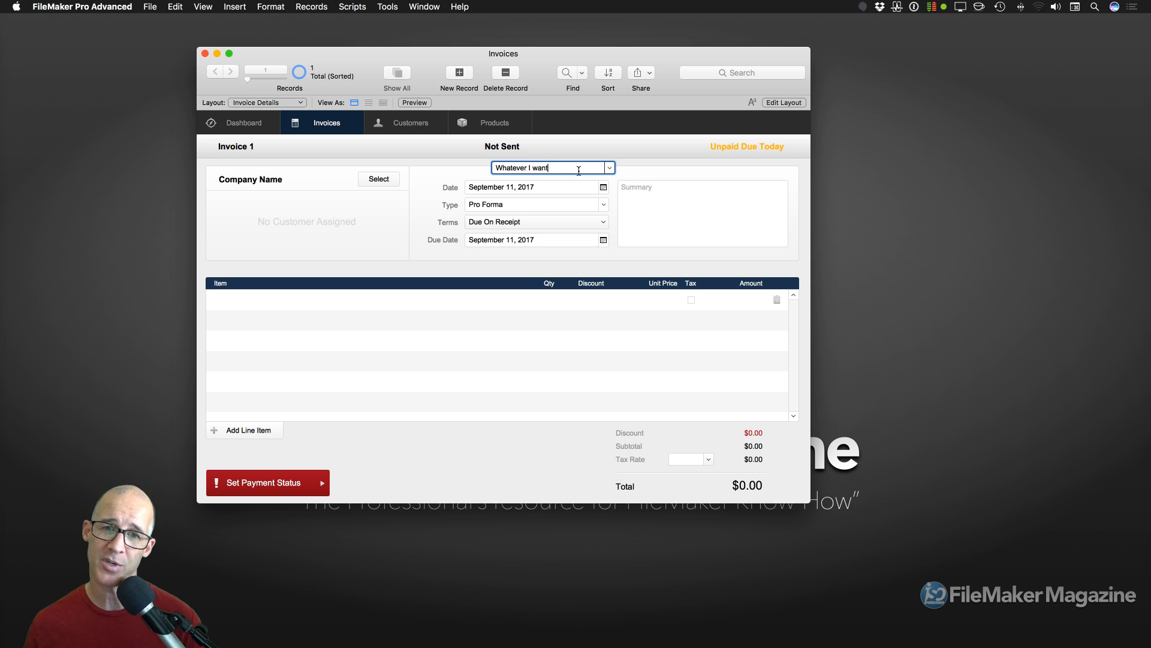
pyautogui.click(610, 170)
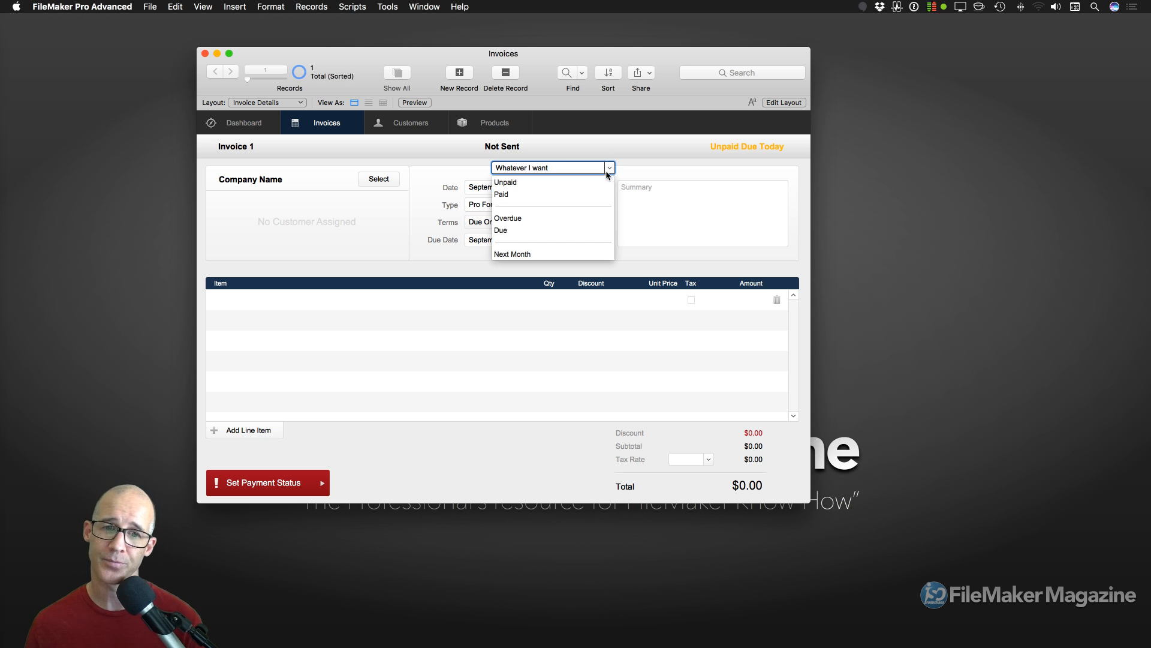
pyautogui.click(507, 195)
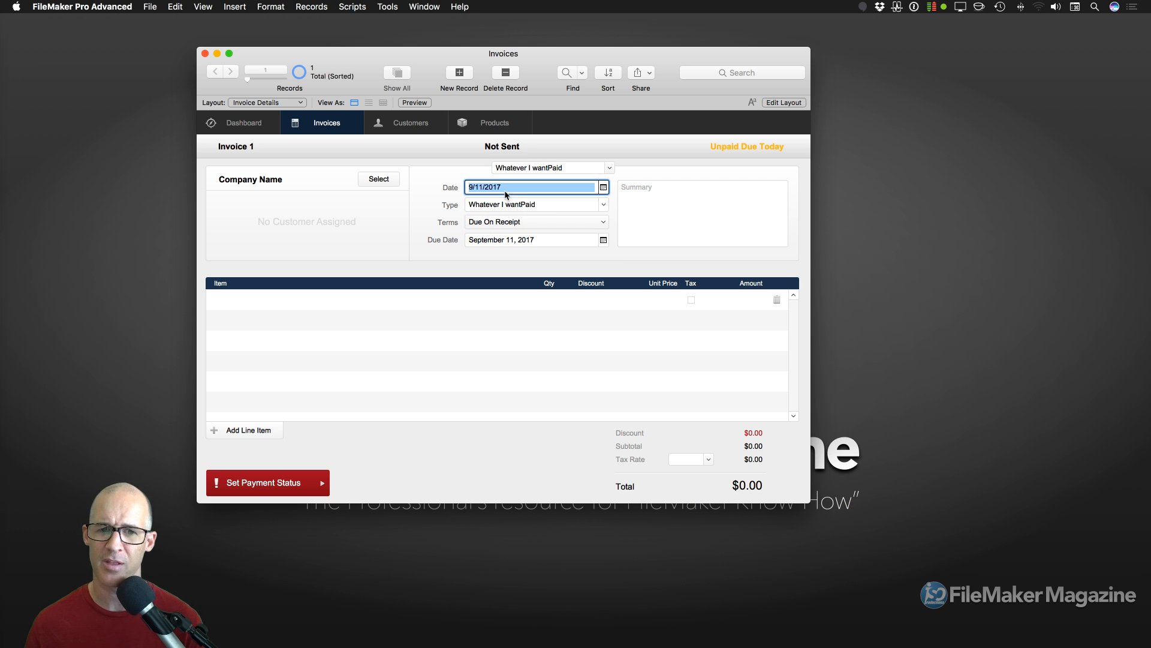
pyautogui.click(620, 163)
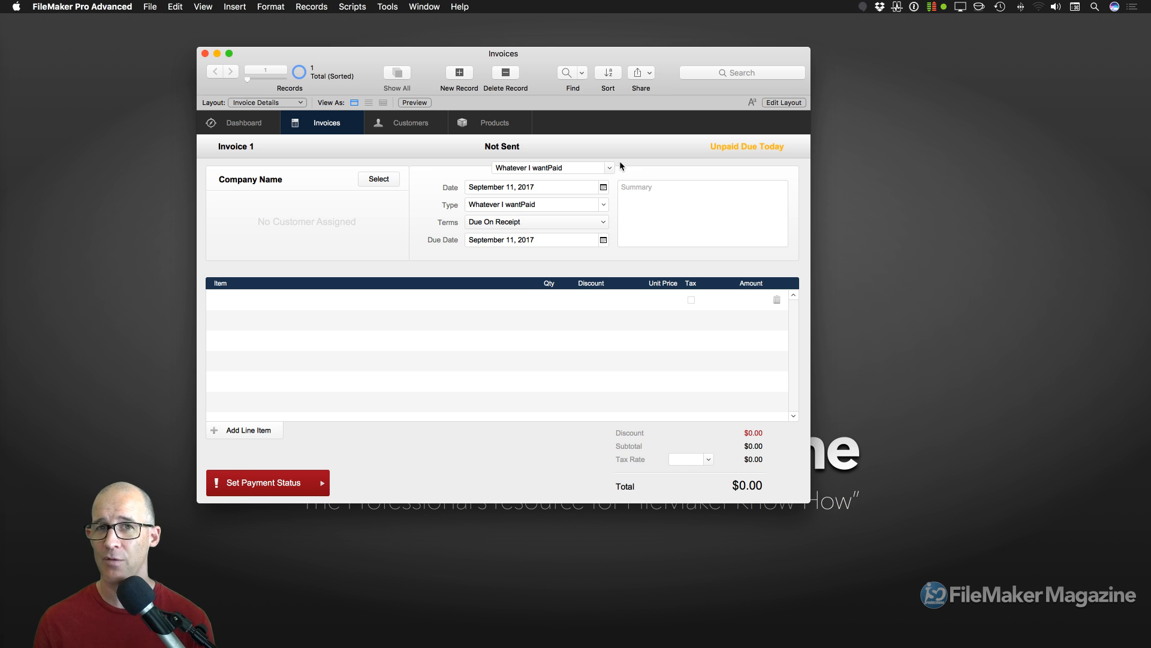
# Step: In Layout mode, change the Type field above Date to a Checkbox Set and move it beside the Invoice ID header, enlarged to show several values
pyautogui.press('super+l')
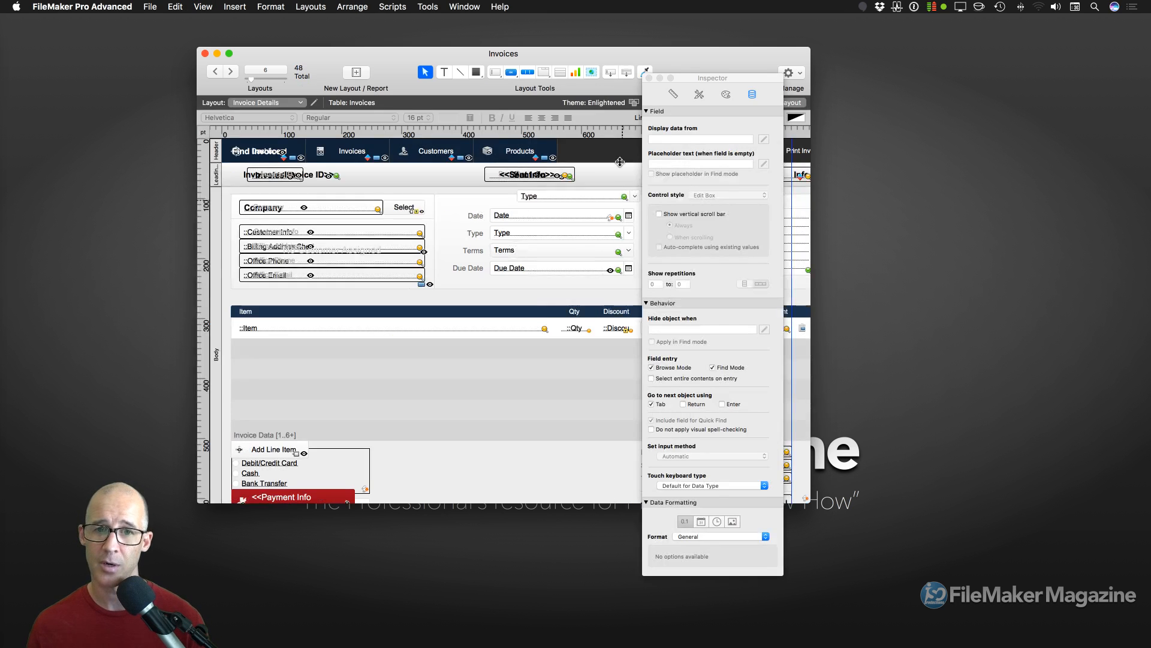
pyautogui.click(587, 196)
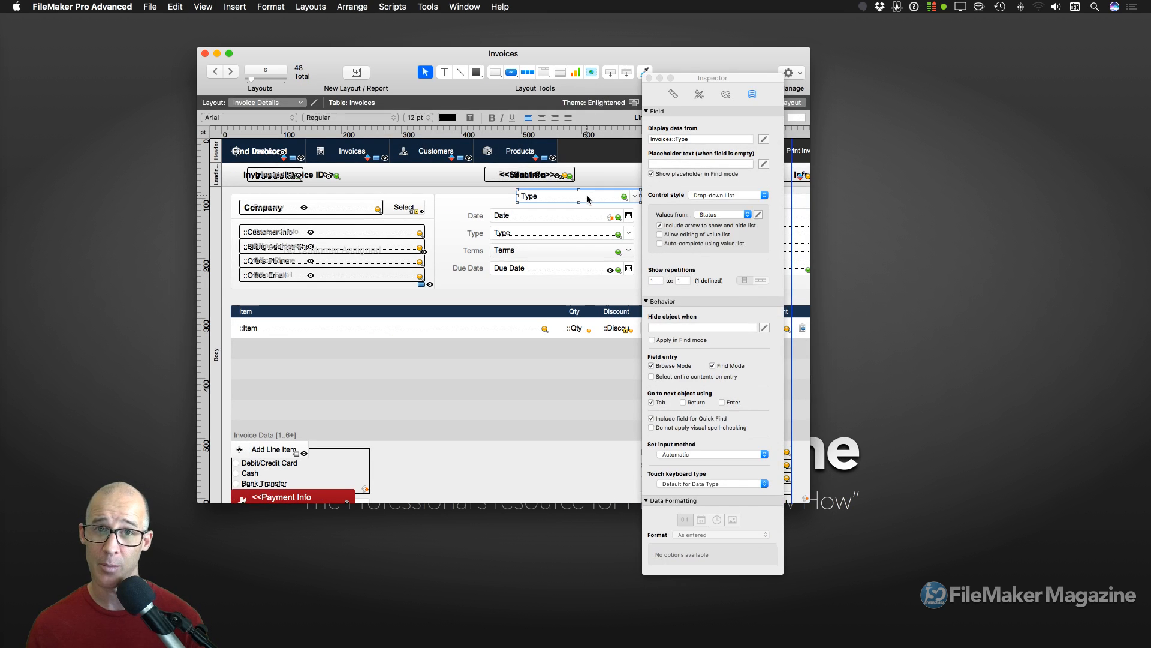
pyautogui.click(718, 196)
pyautogui.click(721, 211)
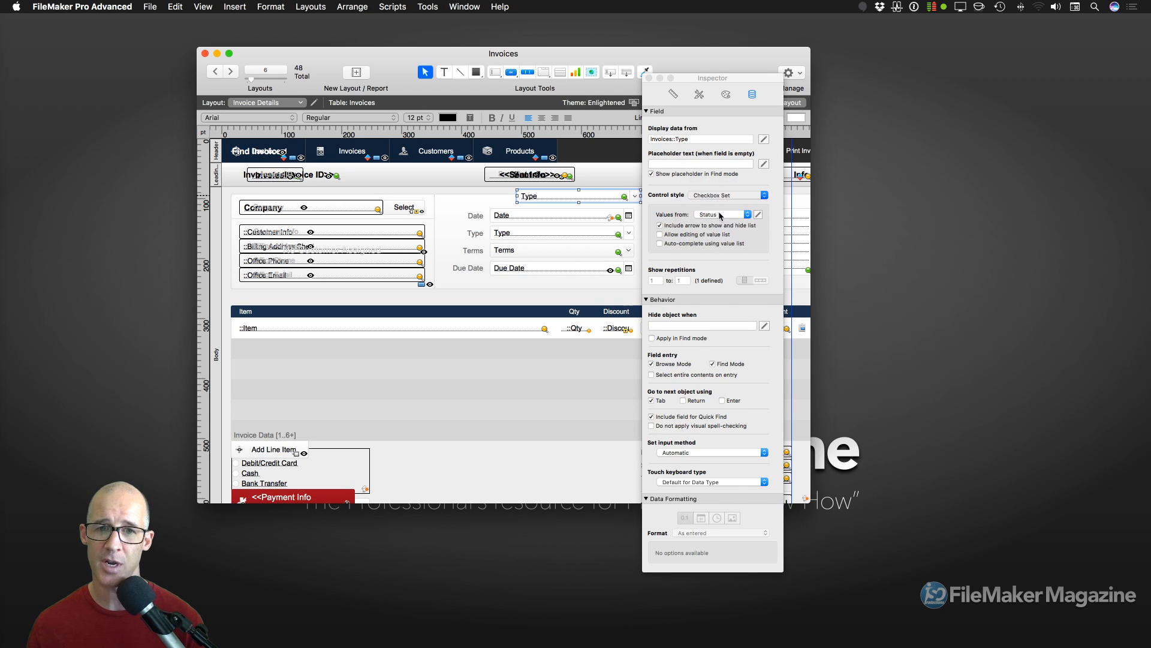
pyautogui.moveTo(578, 203); pyautogui.dragTo(446, 179)
# Step: In Browse mode, check Unpaid, Paid, Due and Next Month in the checkbox set
pyautogui.press('super+b')
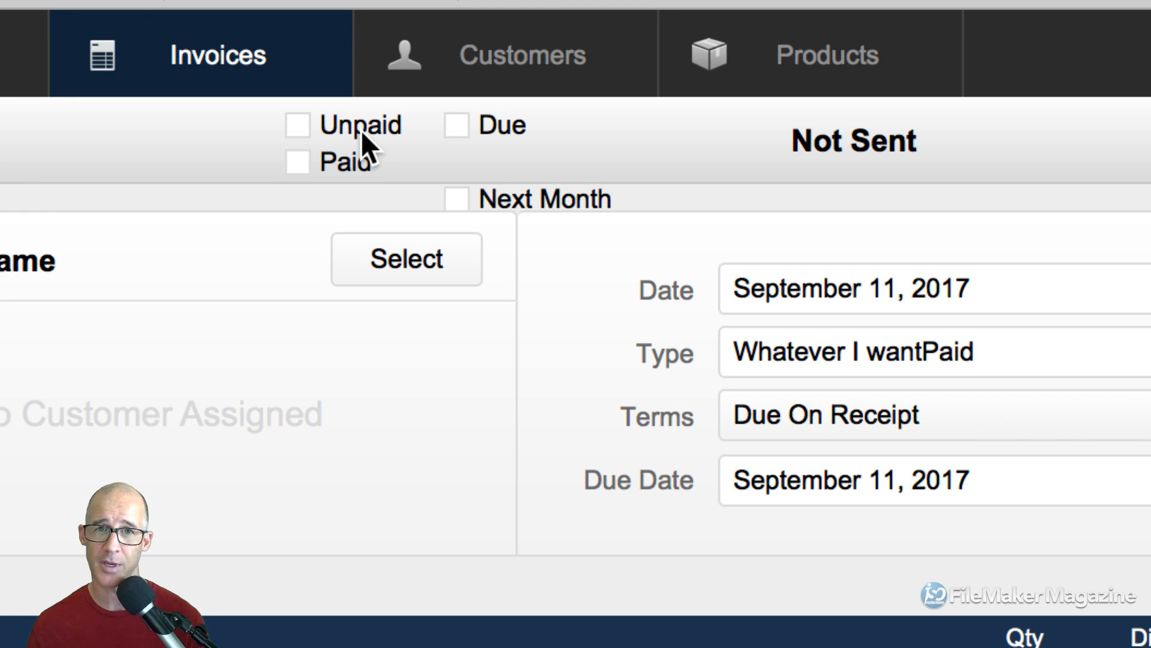
pyautogui.click(361, 131)
pyautogui.click(348, 157)
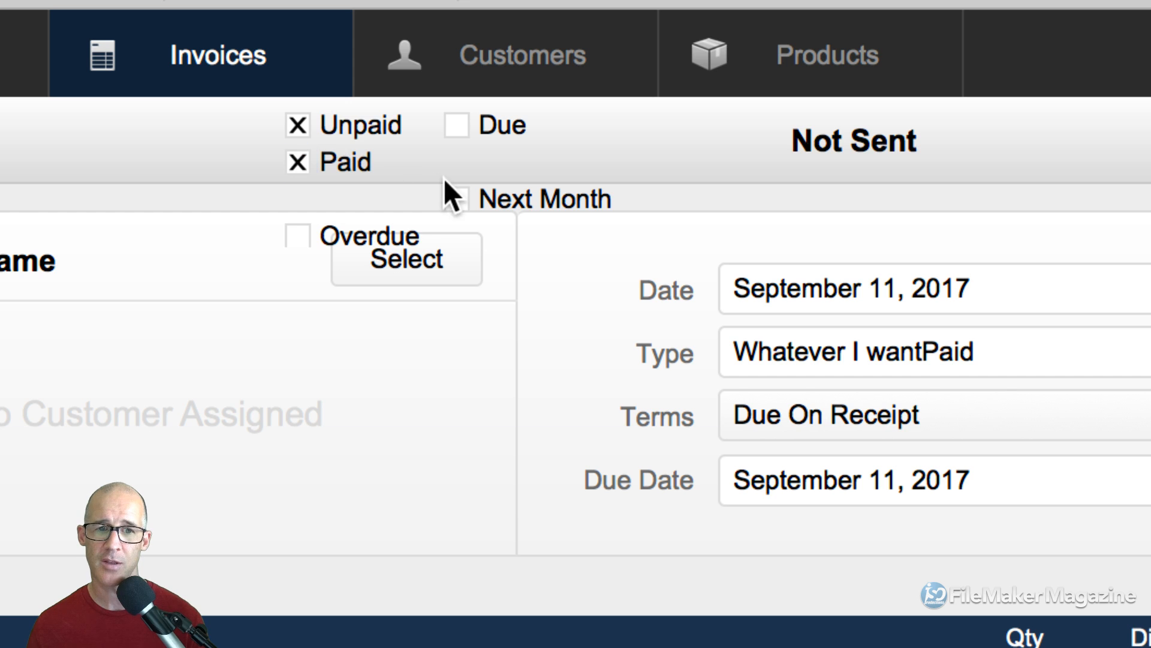
pyautogui.click(457, 128)
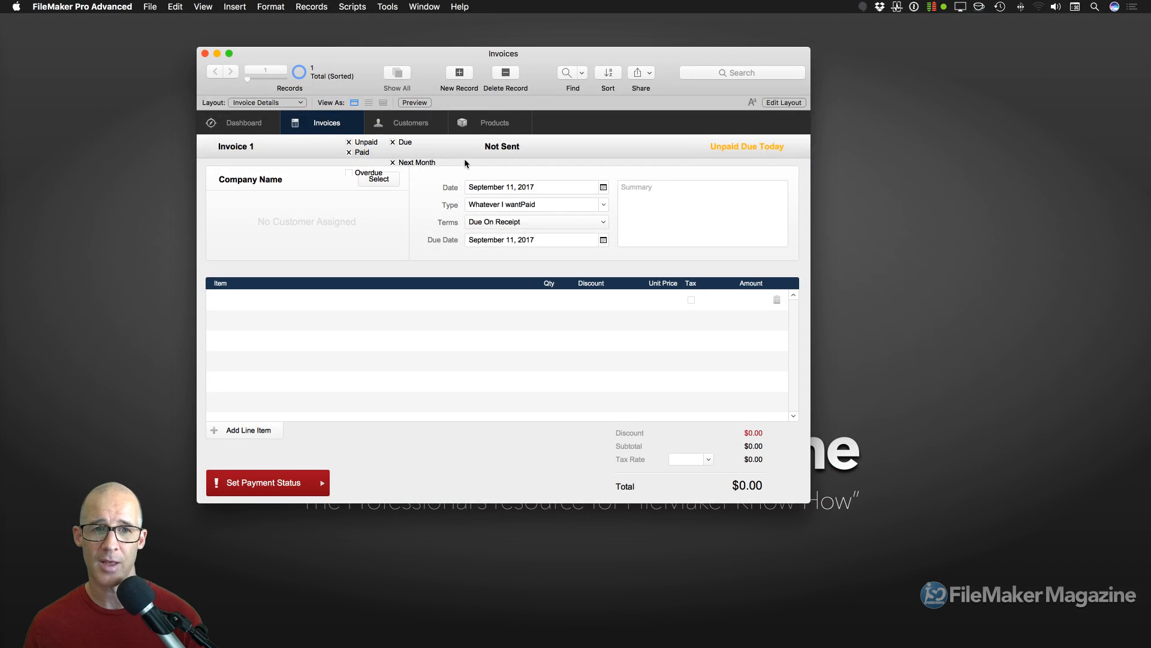
# Step: Examine the calculation of the Status field in the Invoices table's field definitions, and close it without changes
pyautogui.moveTo(533, 64); pyautogui.dragTo(596, 72)
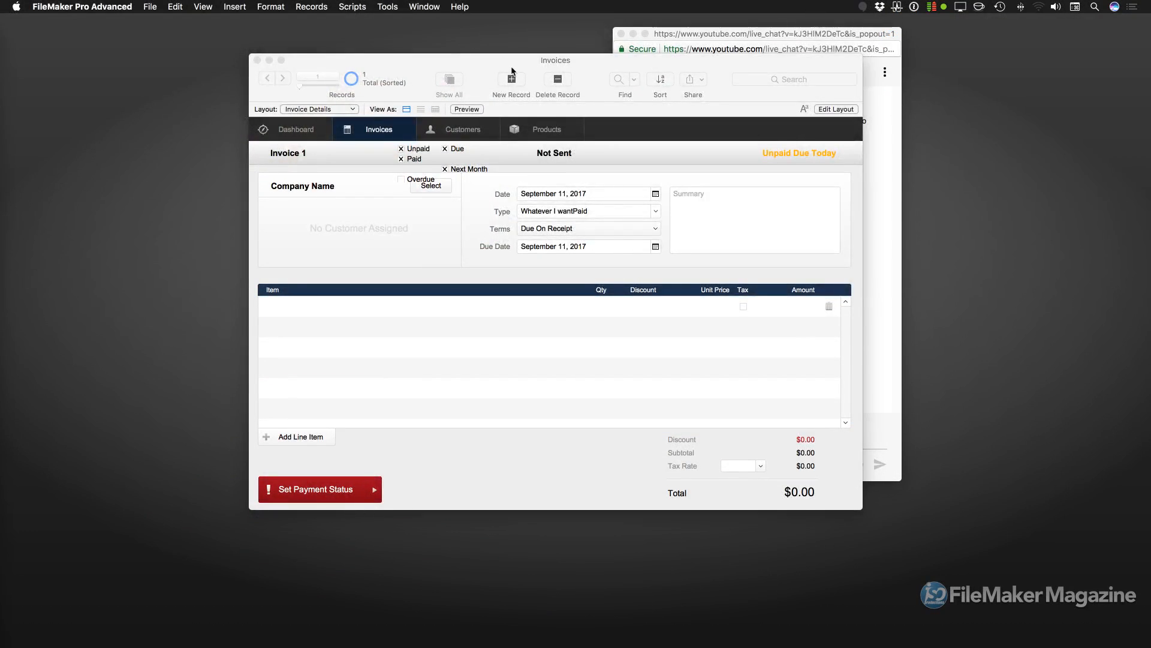
pyautogui.moveTo(513, 67); pyautogui.dragTo(400, 44)
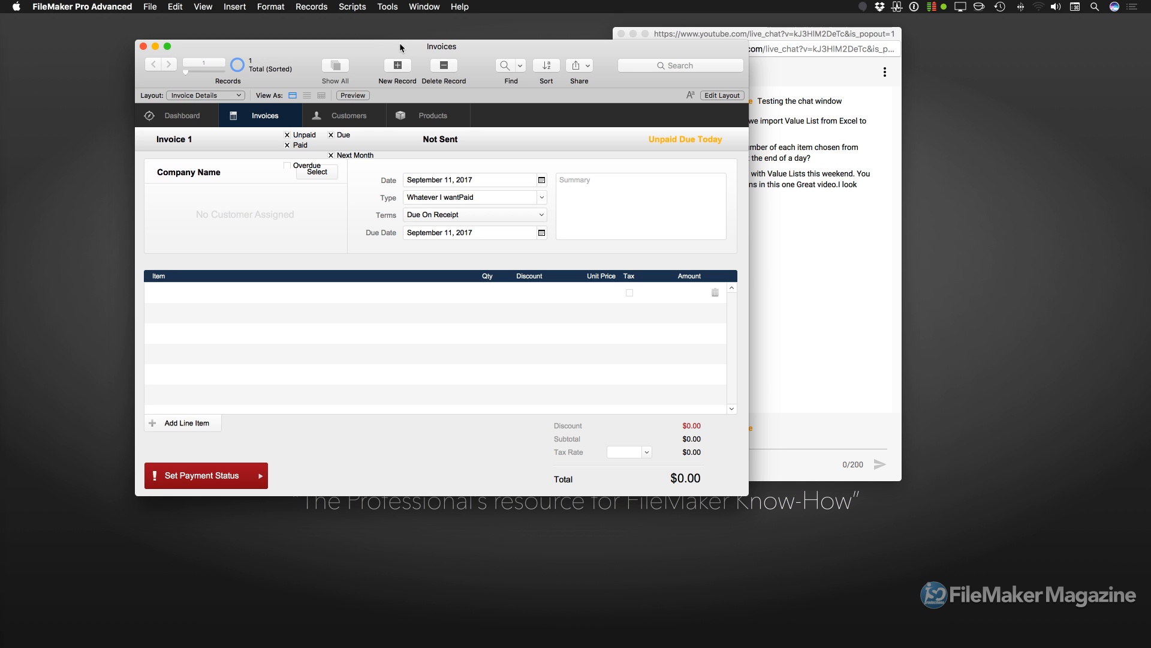
pyautogui.press('super+shift+d')
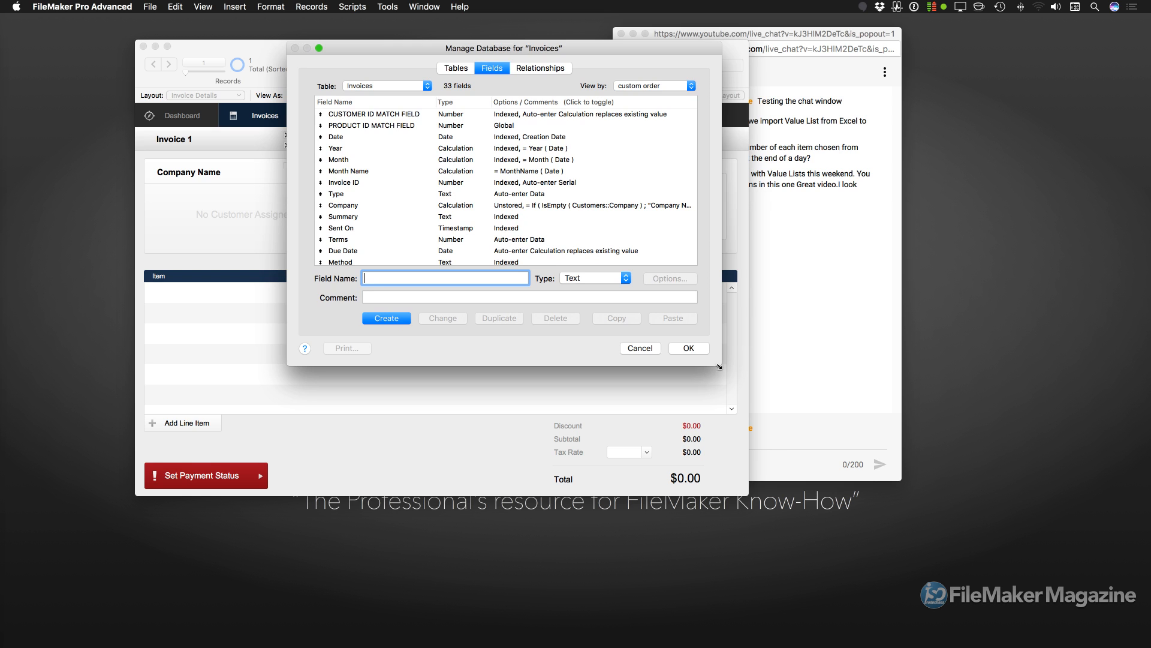
pyautogui.moveTo(722, 366); pyautogui.dragTo(894, 460)
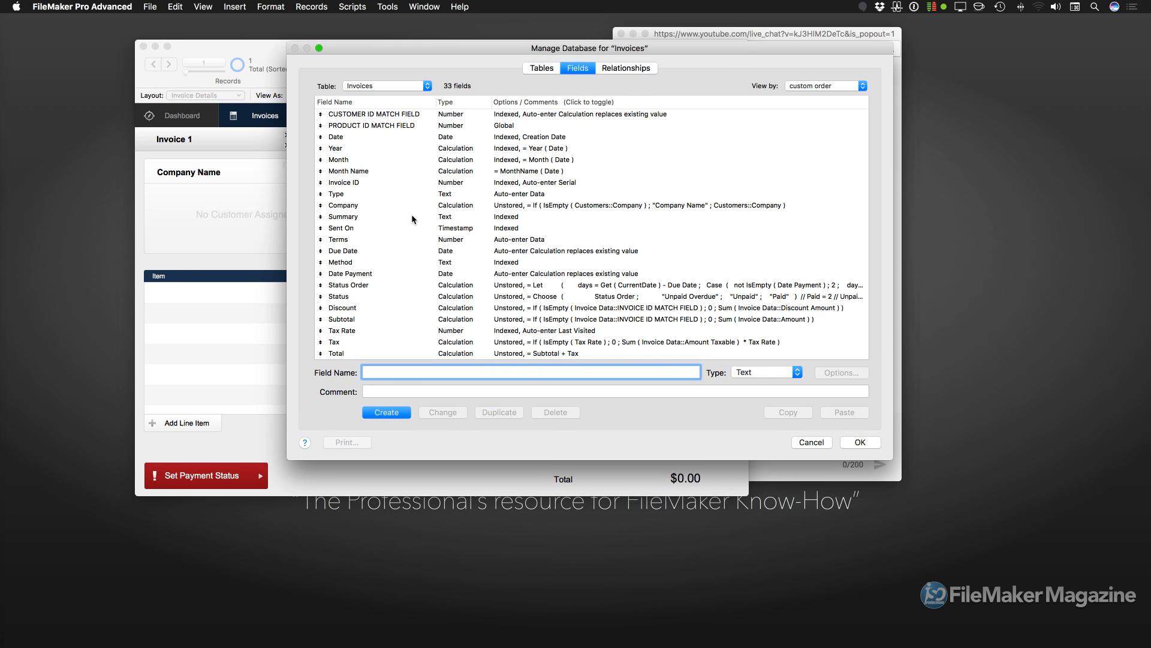
pyautogui.click(339, 297)
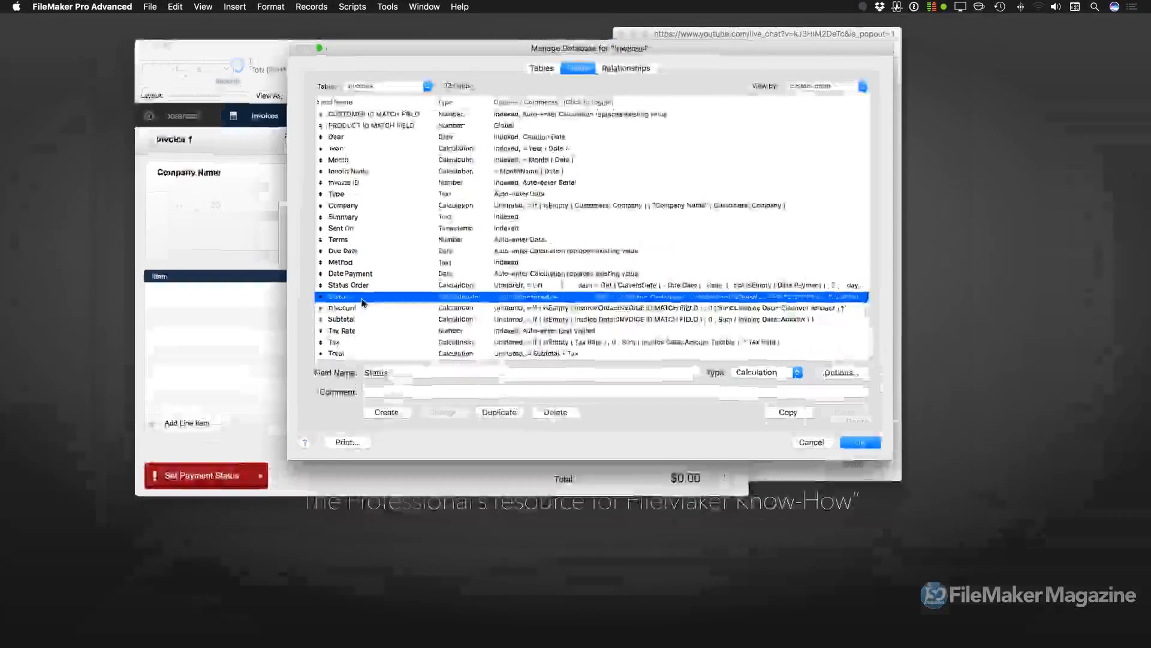
pyautogui.doubleClick(400, 297)
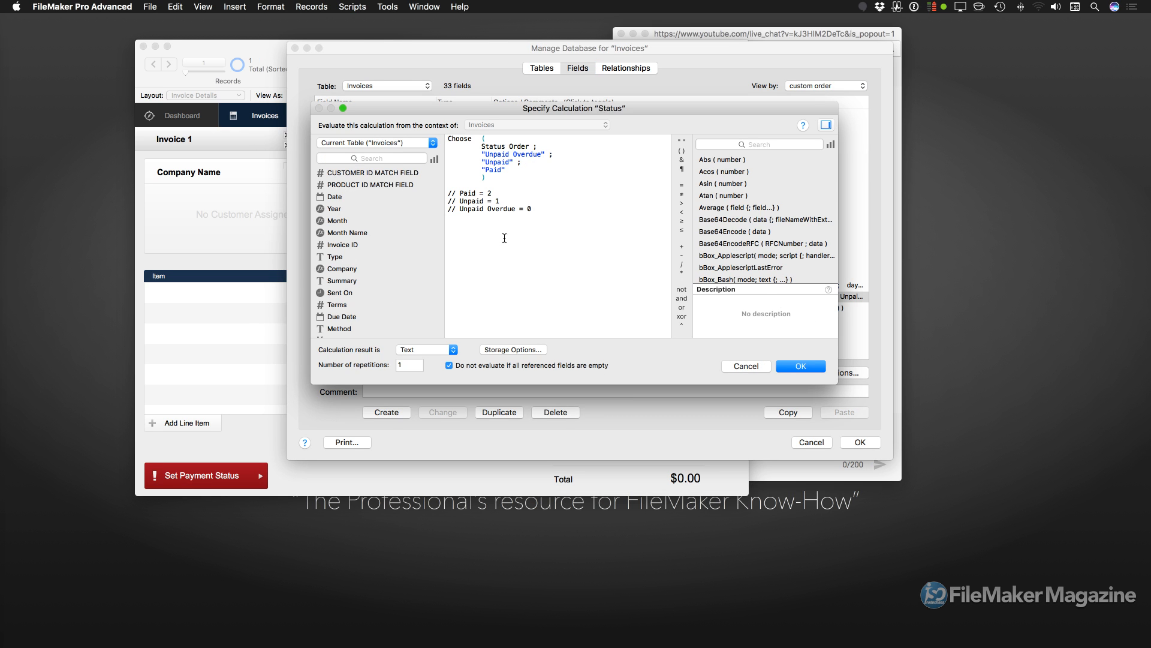
pyautogui.click(751, 368)
pyautogui.click(810, 442)
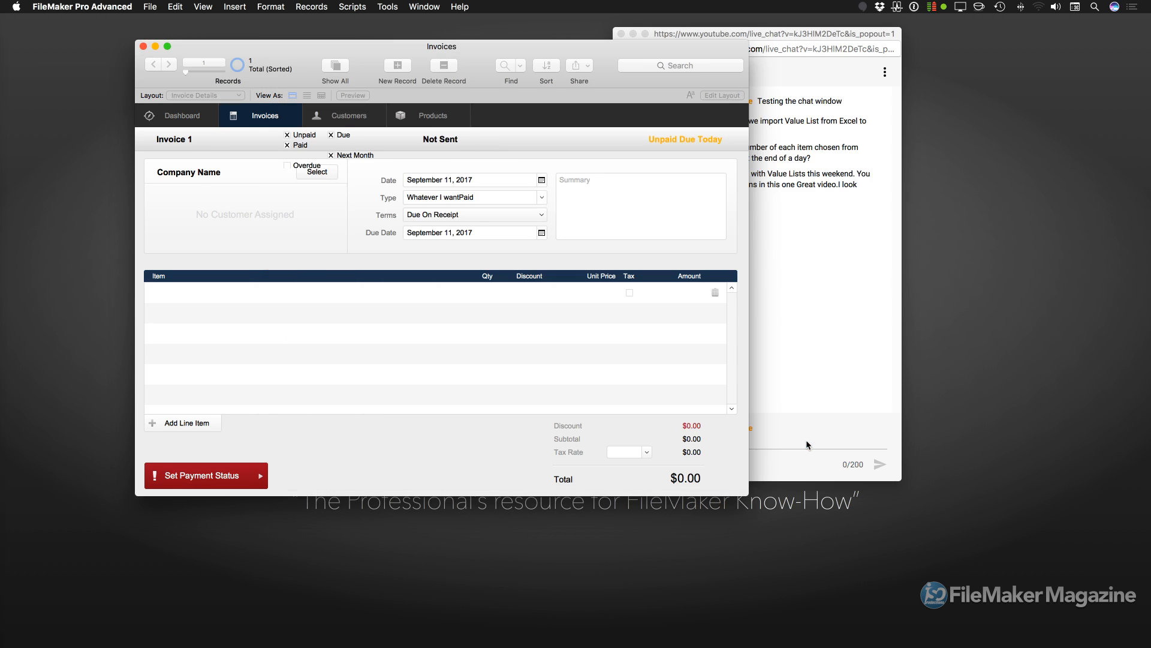
# Step: Review the custom values and dividers of the Status value list in the file's value list management, leaving them unedited
pyautogui.click(150, 7)
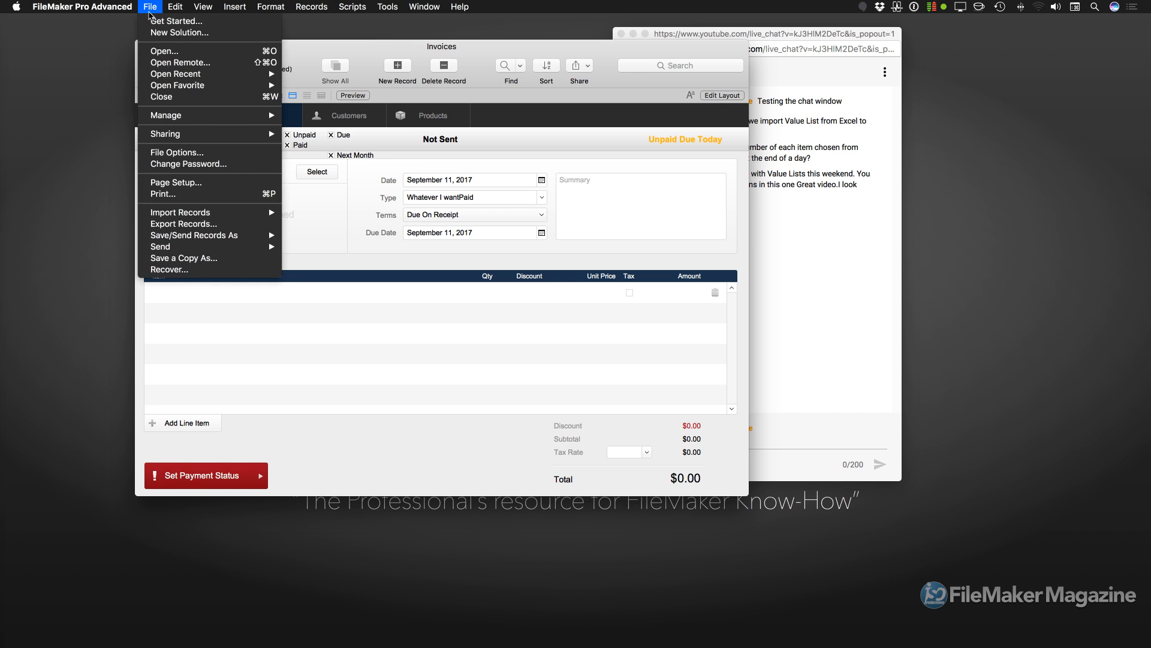
pyautogui.moveTo(204, 116)
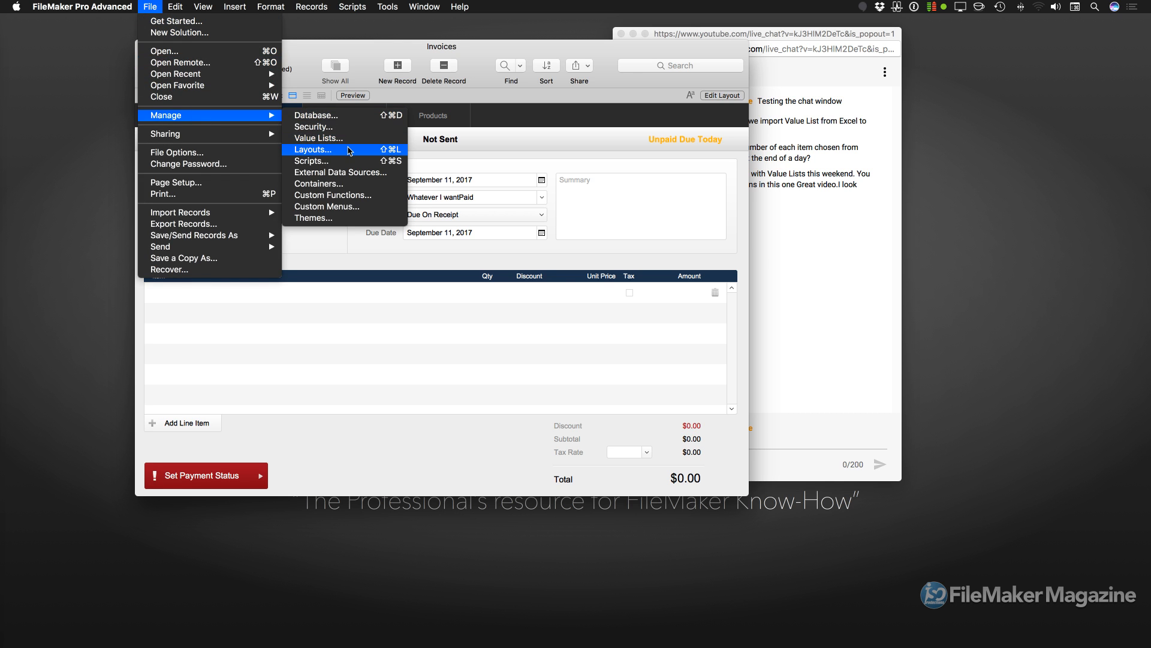
pyautogui.click(336, 138)
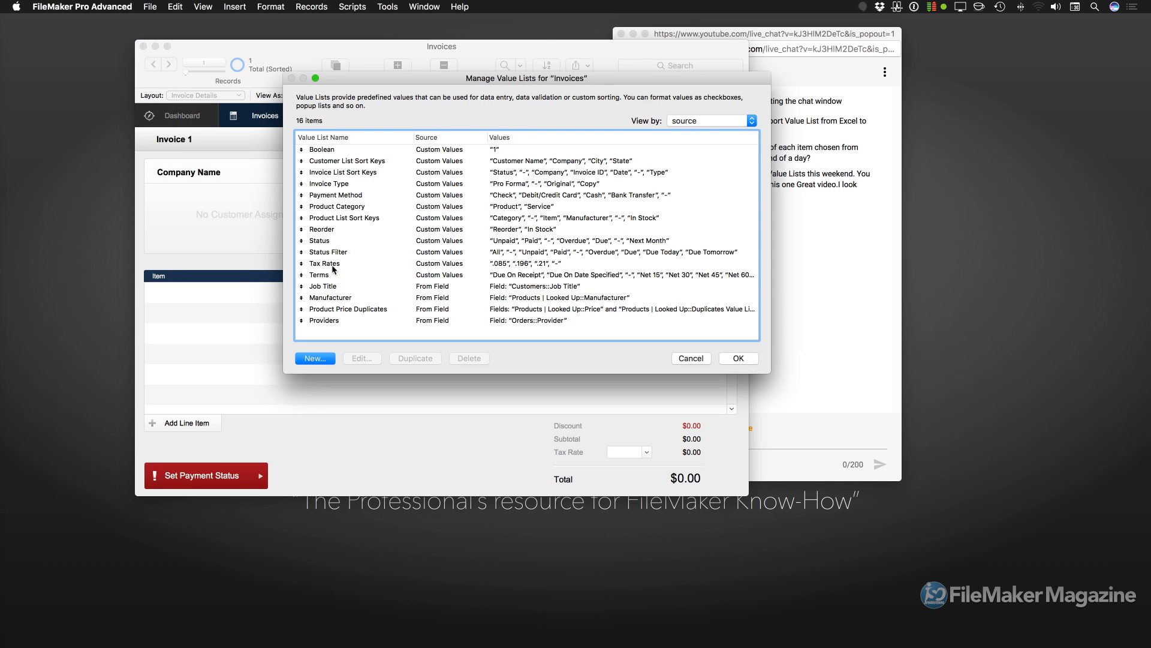
pyautogui.doubleClick(332, 242)
pyautogui.click(462, 243)
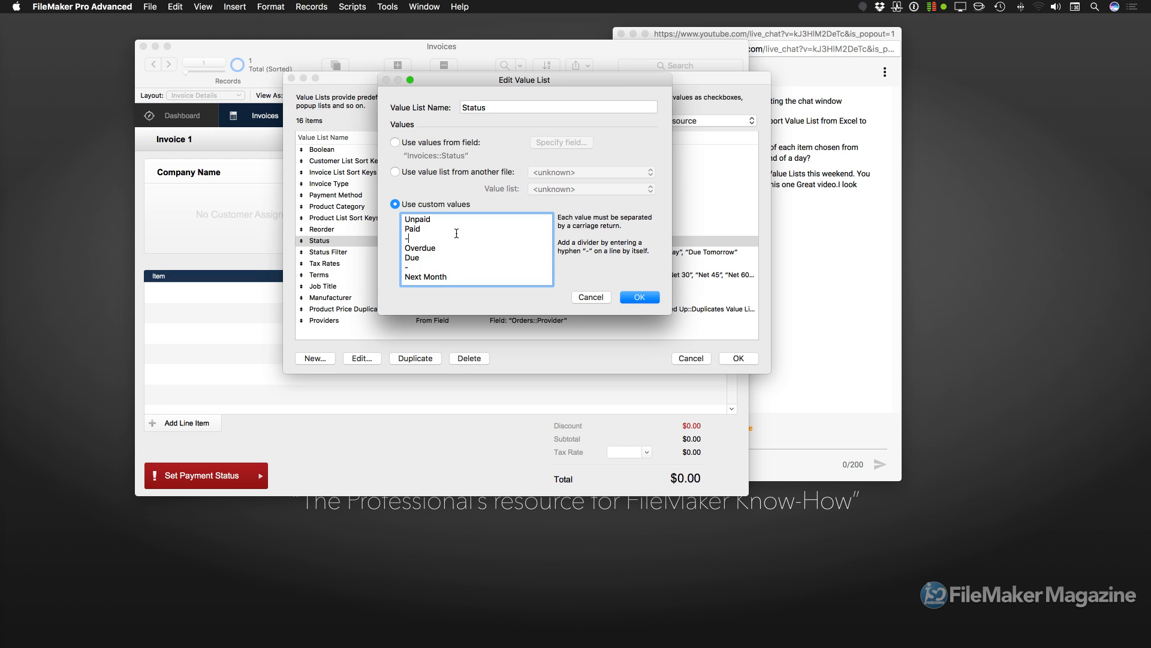
pyautogui.click(591, 298)
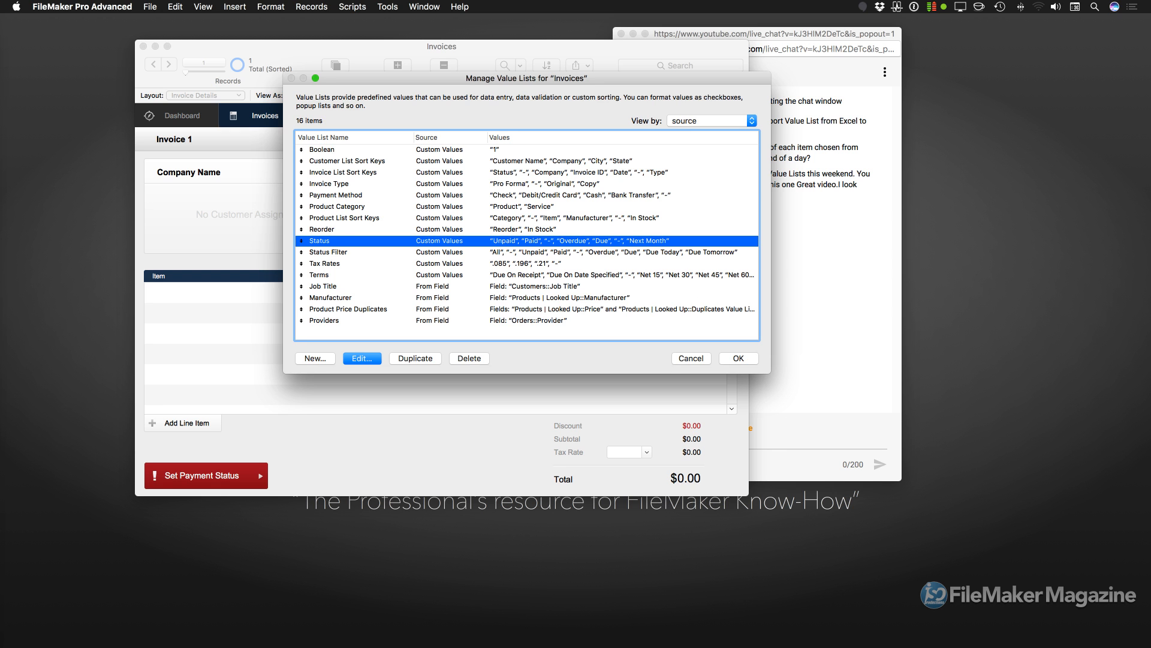
pyautogui.click(740, 360)
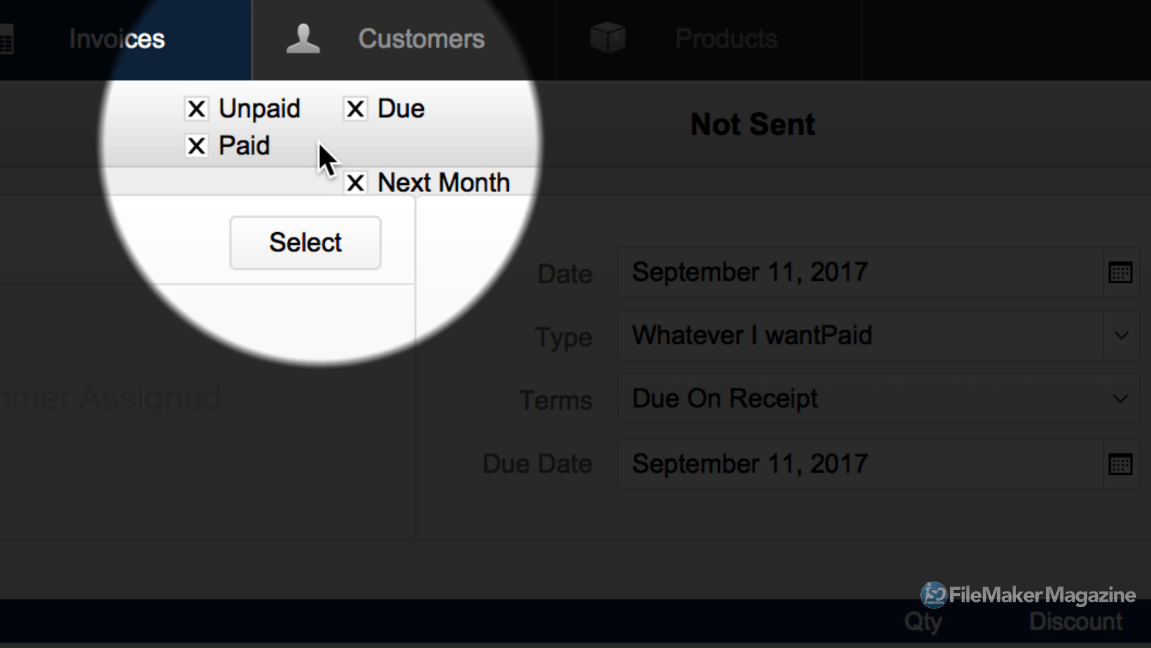
# Step: Uncheck Next Month, Paid, Unpaid and Due in the invoice's checkbox set
pyautogui.click(360, 181)
pyautogui.click(251, 143)
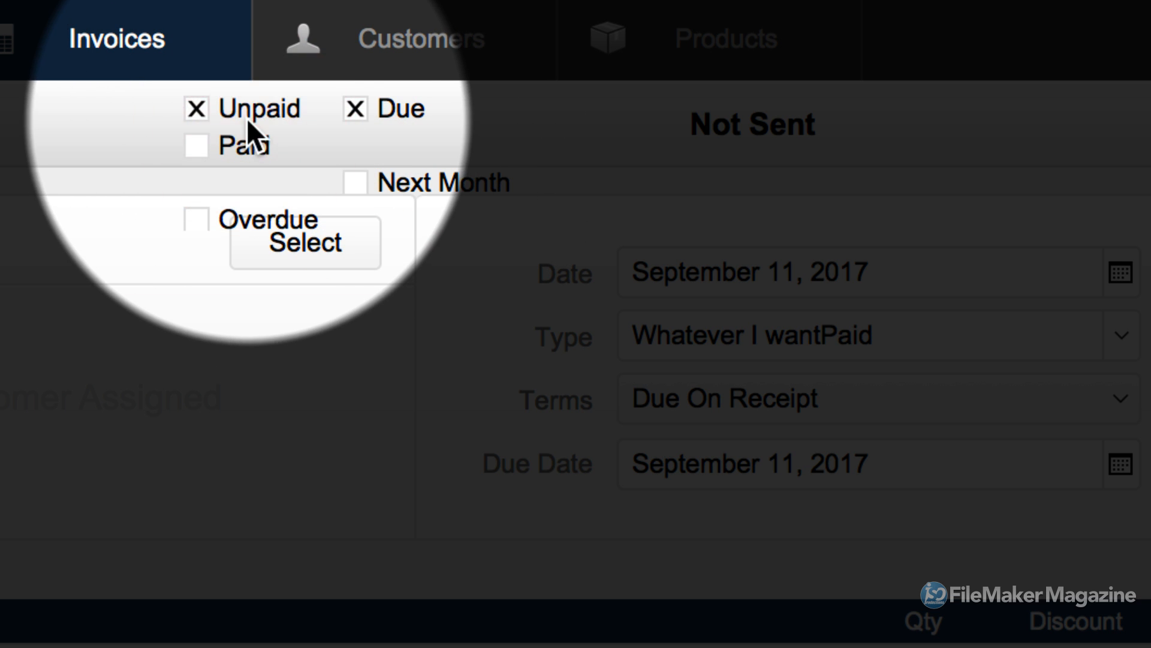
pyautogui.click(248, 117)
pyautogui.click(355, 109)
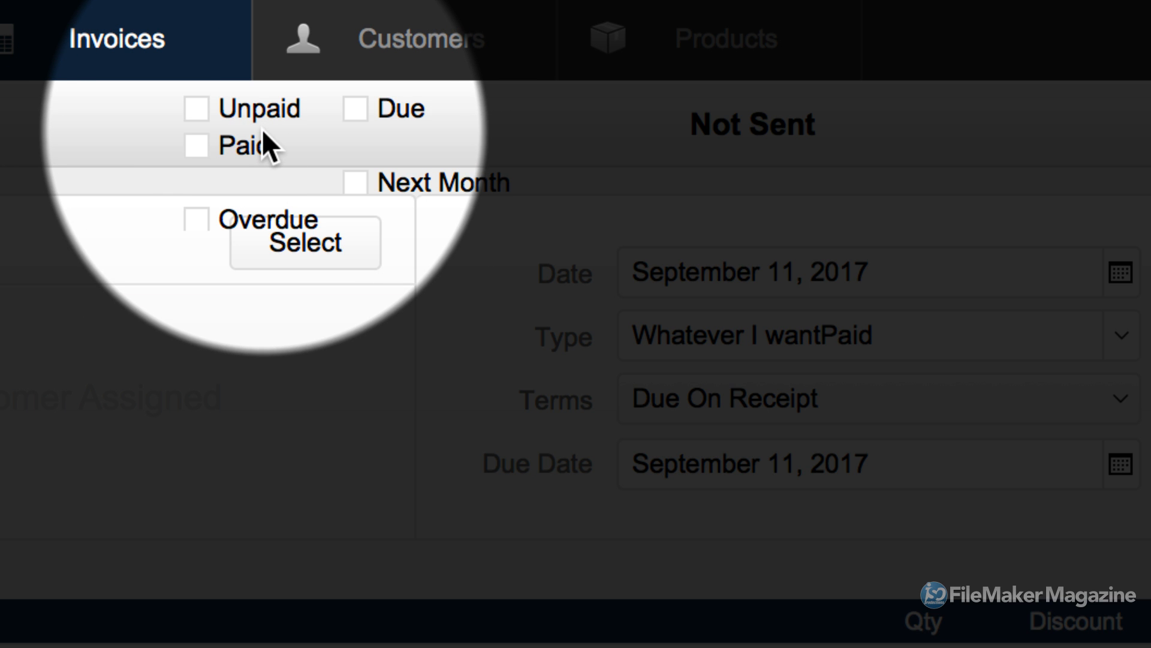
# Step: Check Unpaid, Next Month and Overdue in the invoice's checkbox set
pyautogui.click(243, 107)
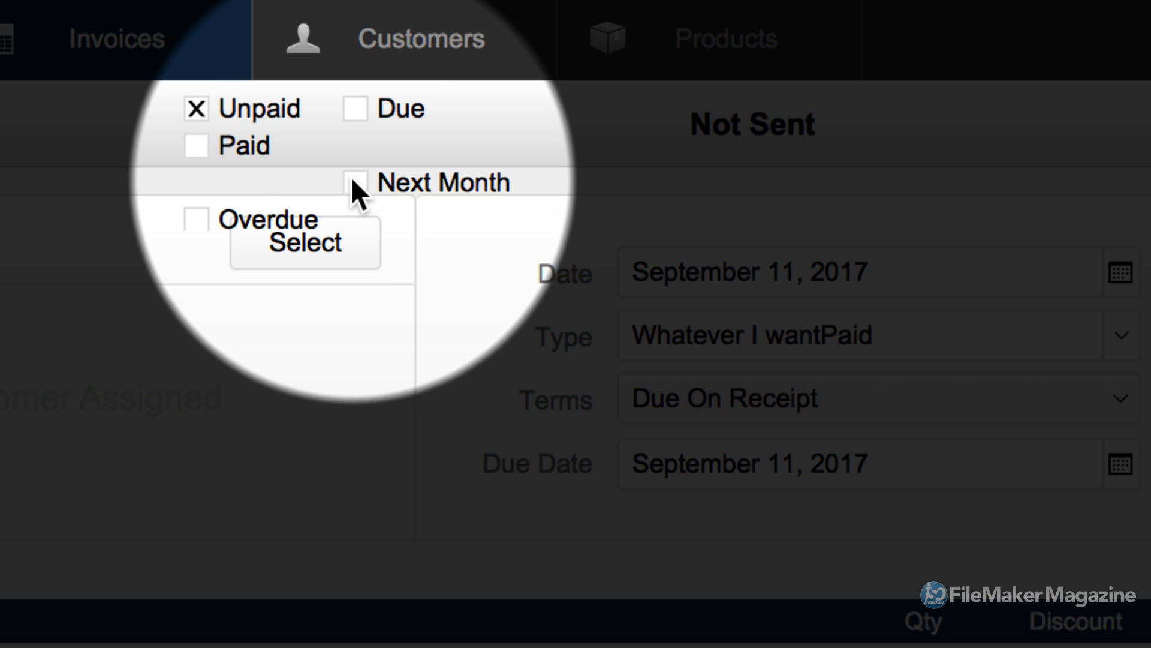
pyautogui.click(352, 183)
pyautogui.click(207, 228)
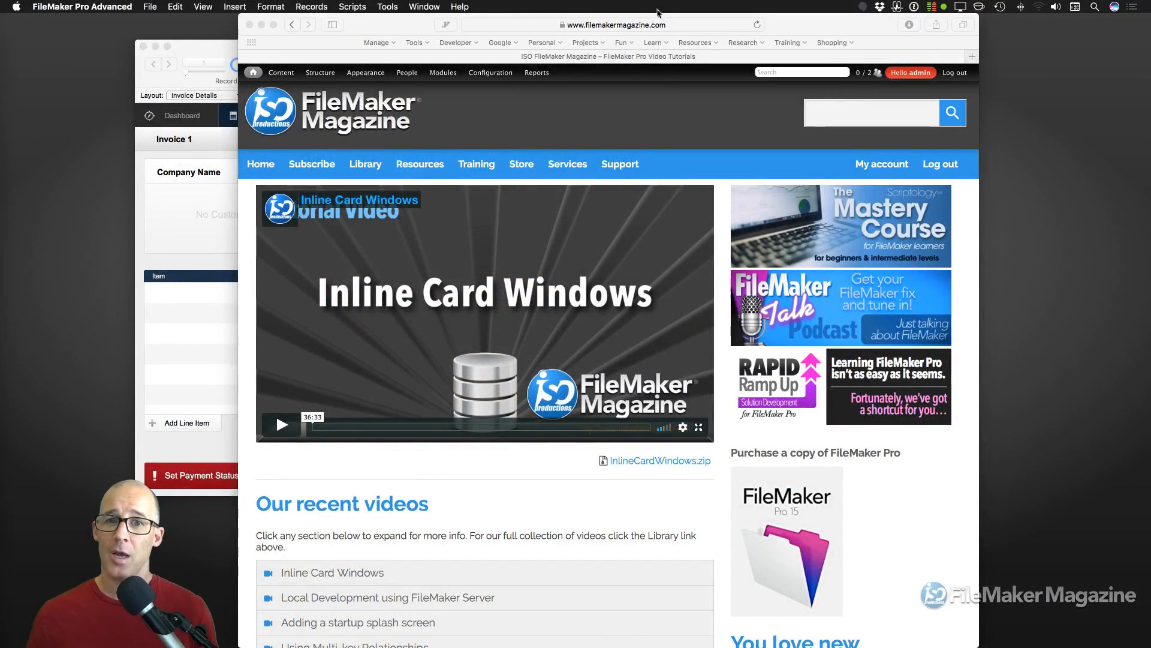
# Step: In Safari, highlight the domain in the FileMaker Magazine site's address, and return to the page without editing it
pyautogui.click(622, 26)
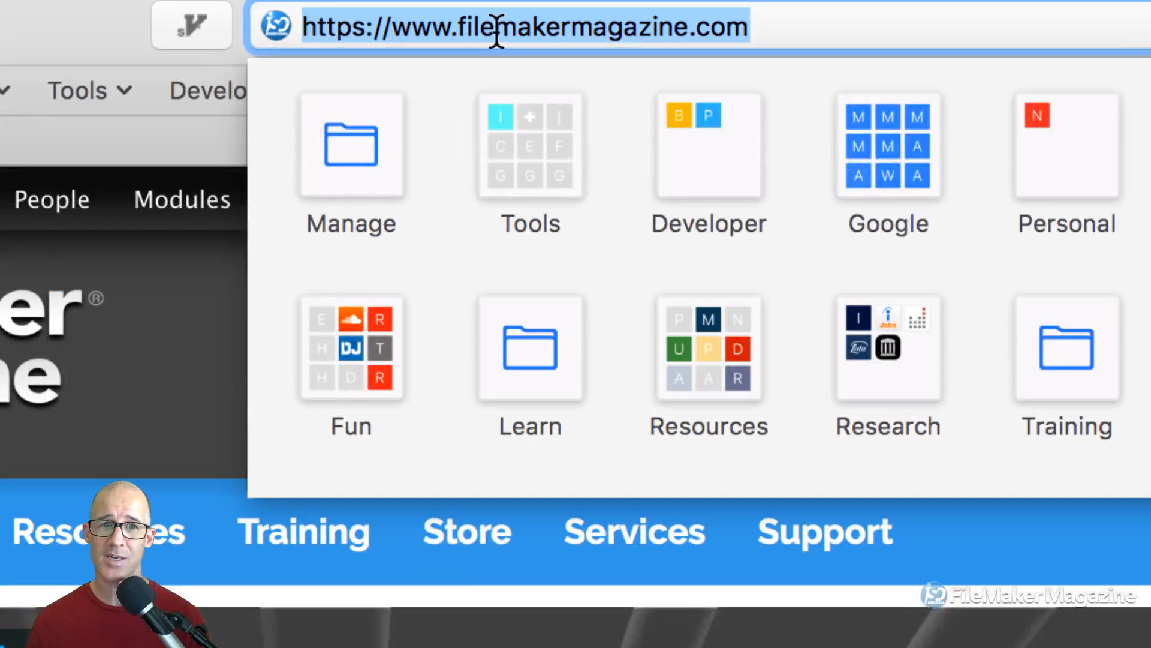
pyautogui.click(526, 25)
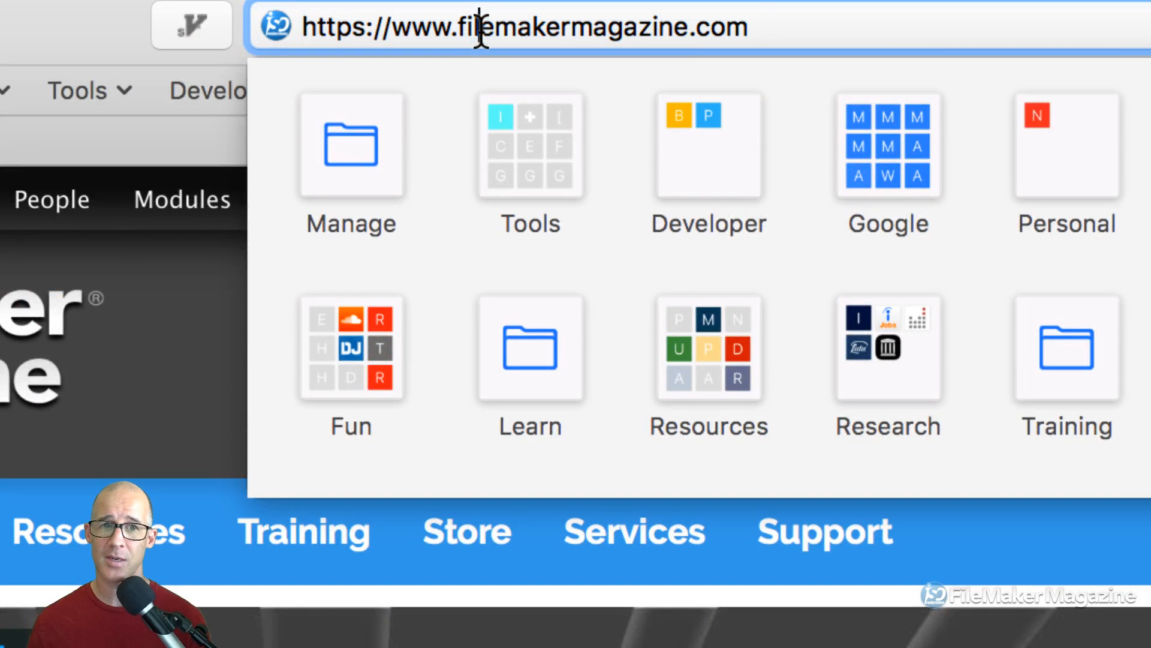
pyautogui.moveTo(462, 27); pyautogui.dragTo(753, 28)
pyautogui.doubleClick(437, 27)
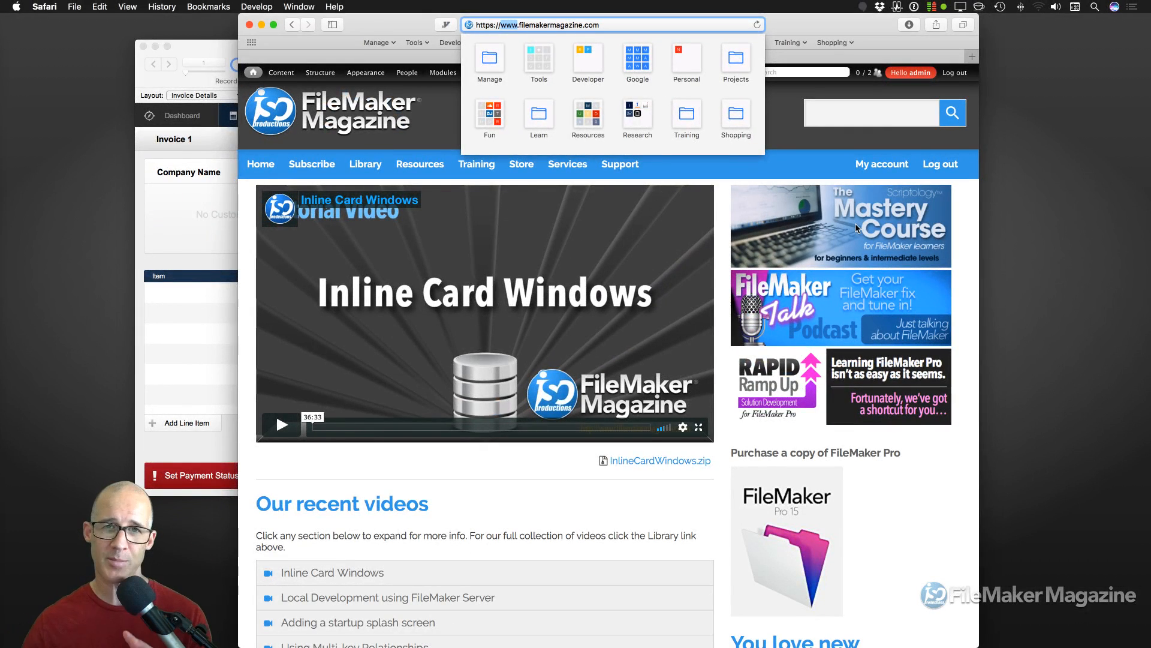
pyautogui.click(965, 220)
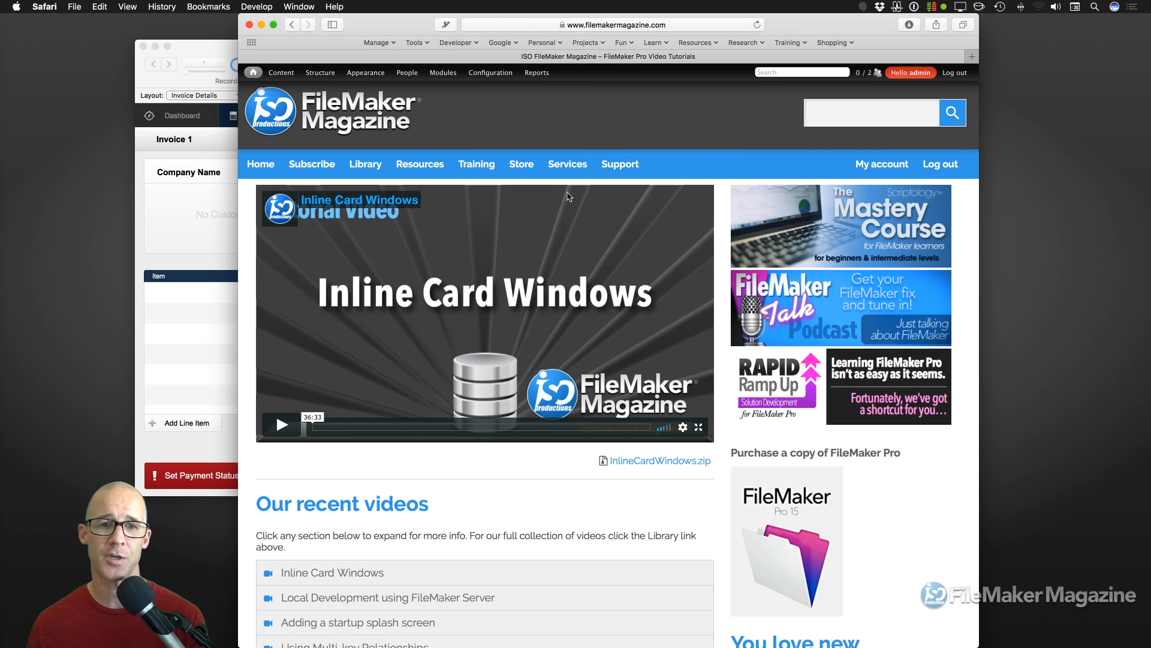